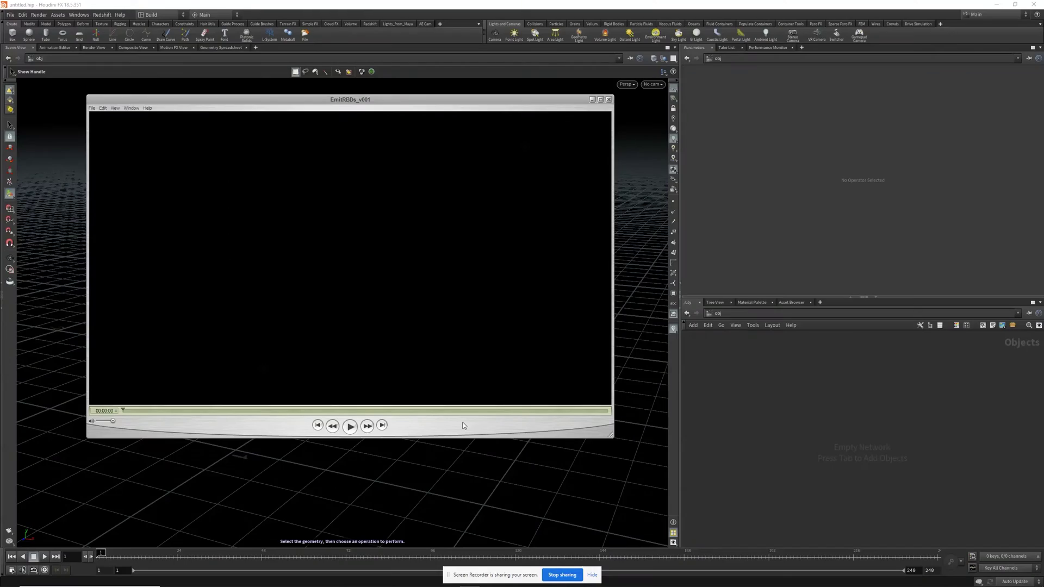
Play the EmitRBDs_v001 reference clip, and return to the empty object network.
{"action": "key", "text": "space"}
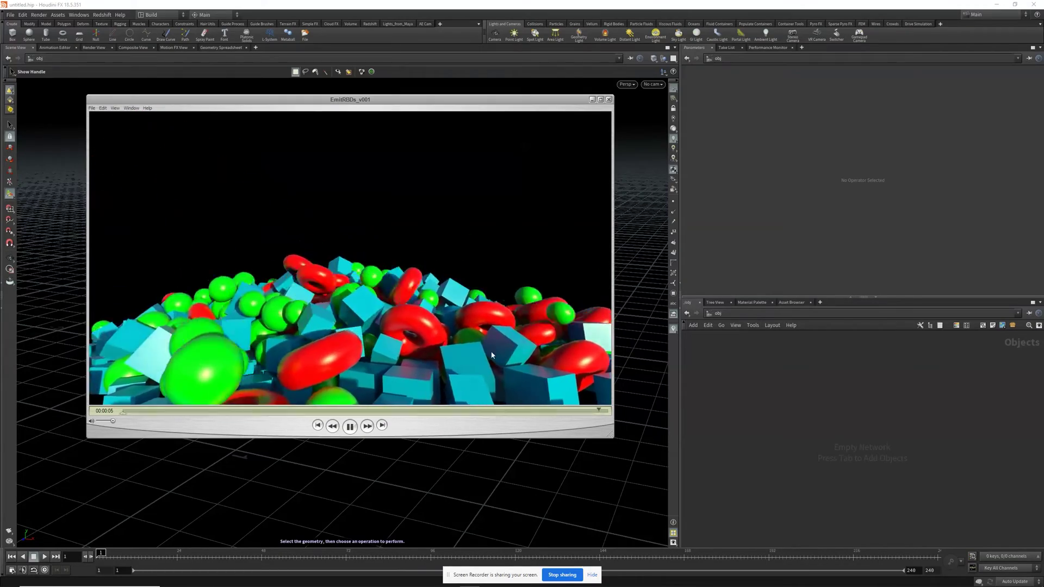
{"action": "left_click", "coordinate": [804, 404]}
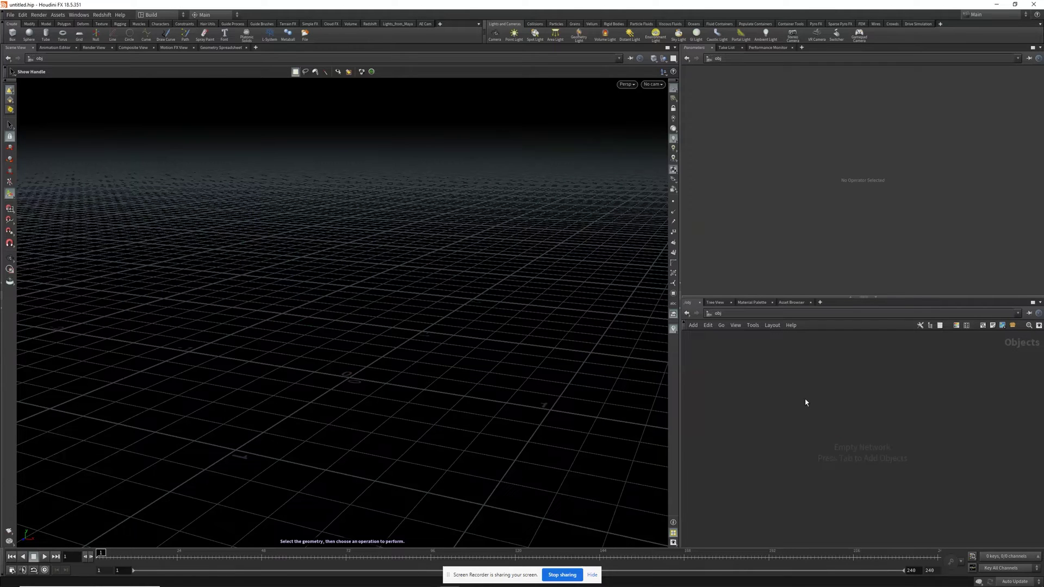
Create a grid geometry object in the empty object network.
{"action": "key", "text": "Tab"}
{"action": "type", "text": "geo"}
{"action": "key", "text": "Return"}
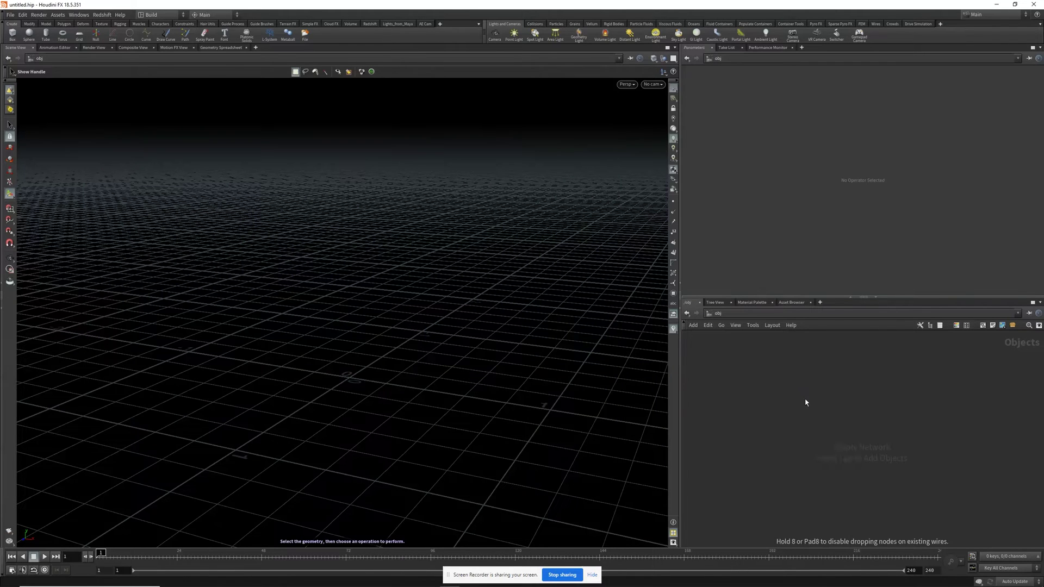
{"action": "left_click", "coordinate": [806, 403]}
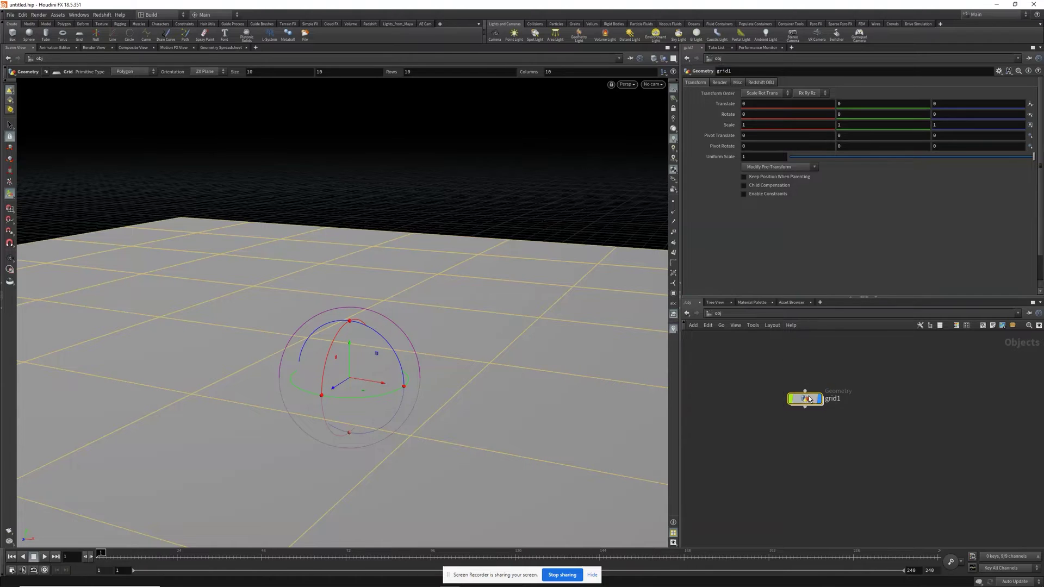
Enter the grid object and set the grid's size to 0.2 by 0.2 with YZ Plane orientation.
{"action": "double_click", "coordinate": [805, 398]}
{"action": "left_click", "coordinate": [755, 113]}
{"action": "type", "text": "0.2"}
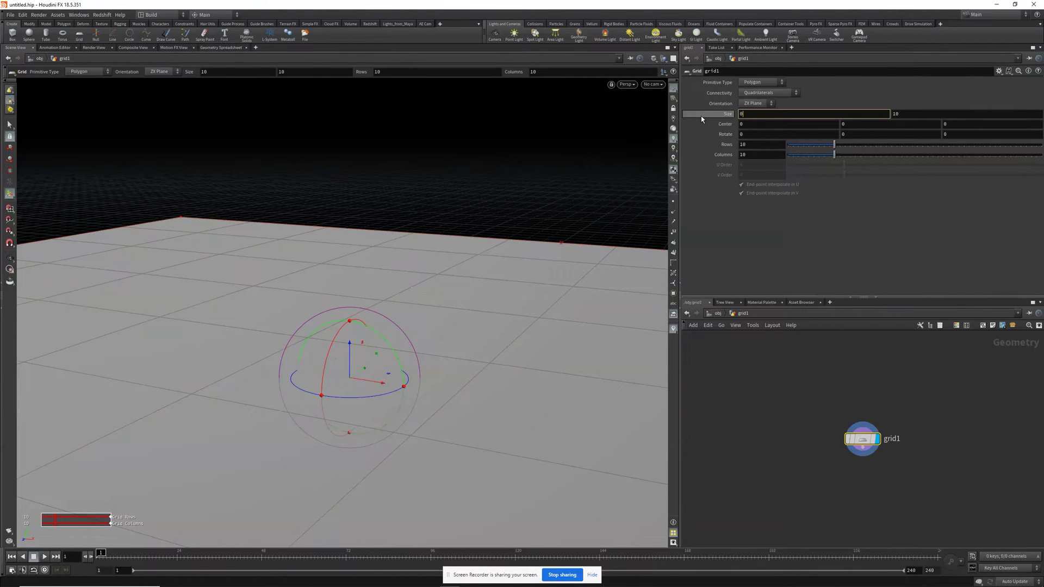
{"action": "key", "text": "Tab"}
{"action": "type", "text": "0.2"}
{"action": "key", "text": "Return"}
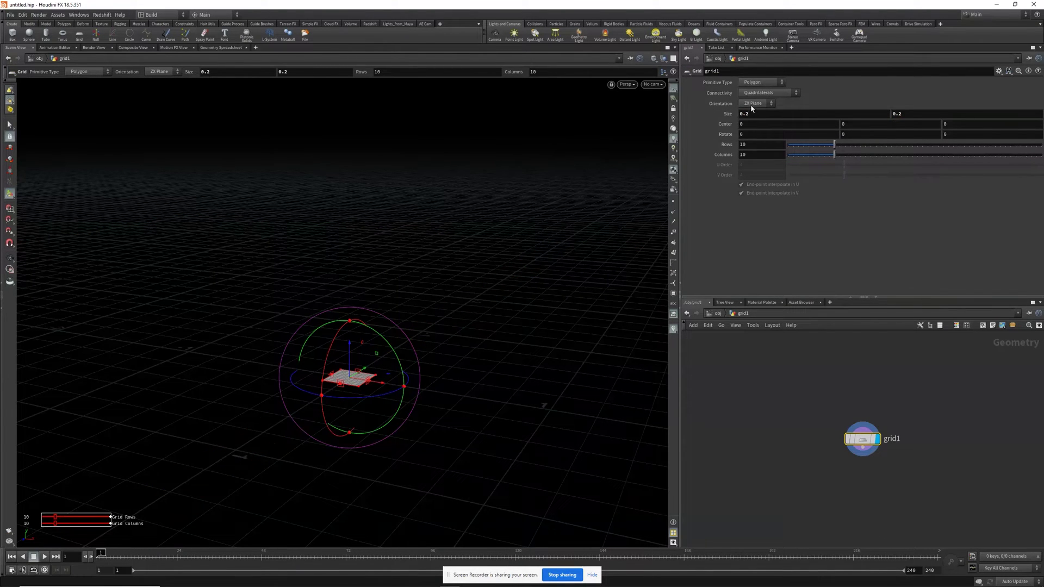
{"action": "left_click", "coordinate": [755, 104]}
{"action": "left_click", "coordinate": [752, 120]}
Append a Transform node to the grid and move the geometry to about -0.67 in X and 0.90 in Y.
{"action": "left_click_drag", "start_coordinate": [862, 439], "coordinate": [794, 411]}
{"action": "type", "text": "transfor"}
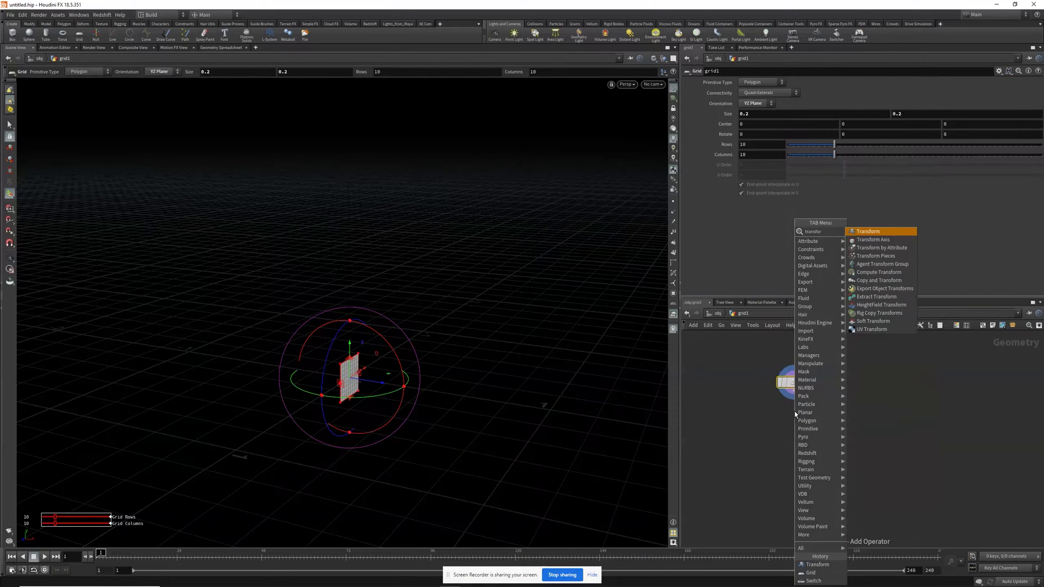
{"action": "key", "text": "Return"}
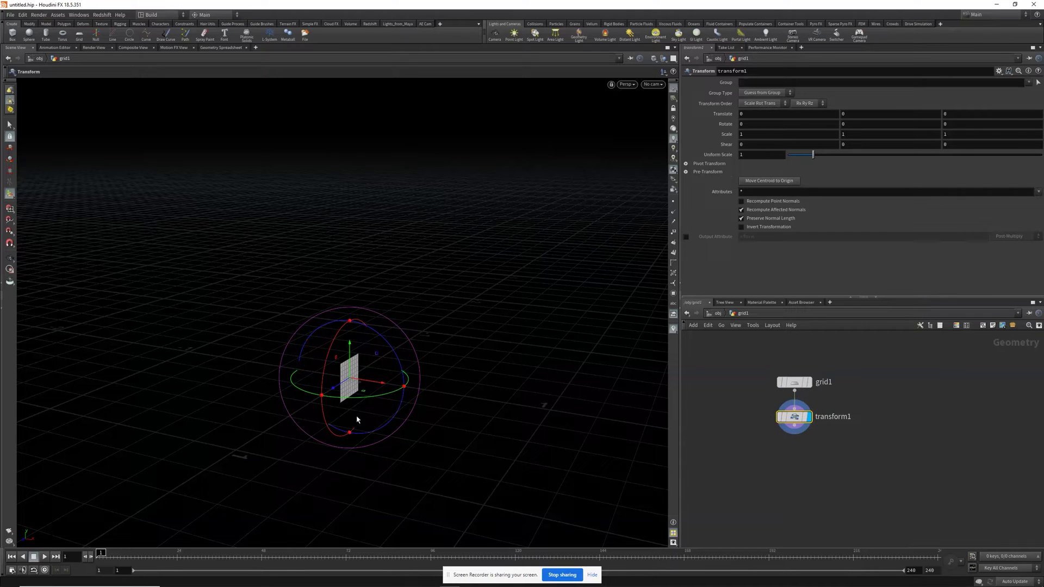
{"action": "left_click_drag", "start_coordinate": [374, 386], "coordinate": [255, 194]}
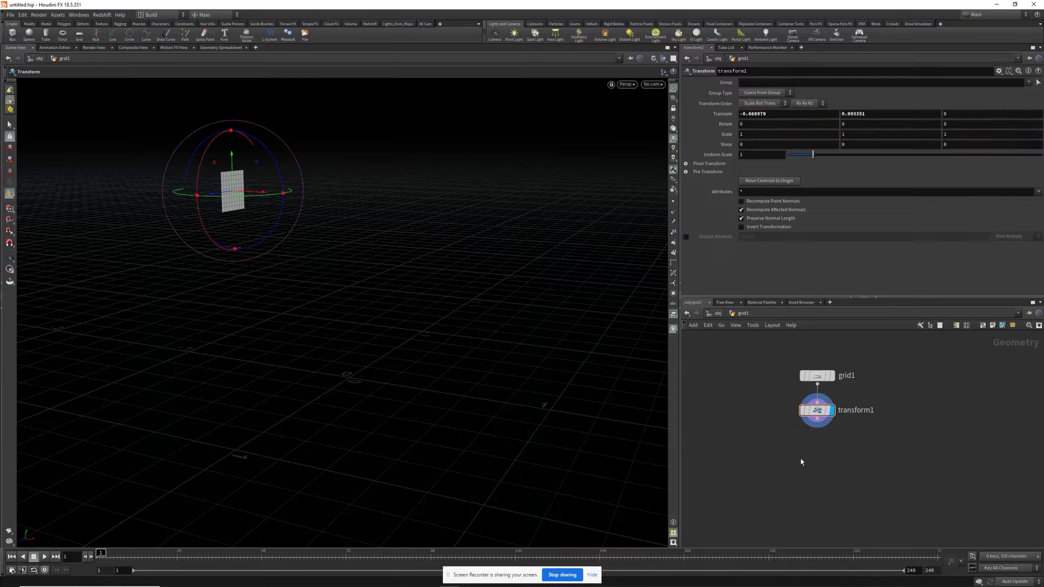
Add a Scatter node after the Transform node and force its total point count to 20.
{"action": "key", "text": "Tab"}
{"action": "type", "text": "scat"}
{"action": "key", "text": "Return"}
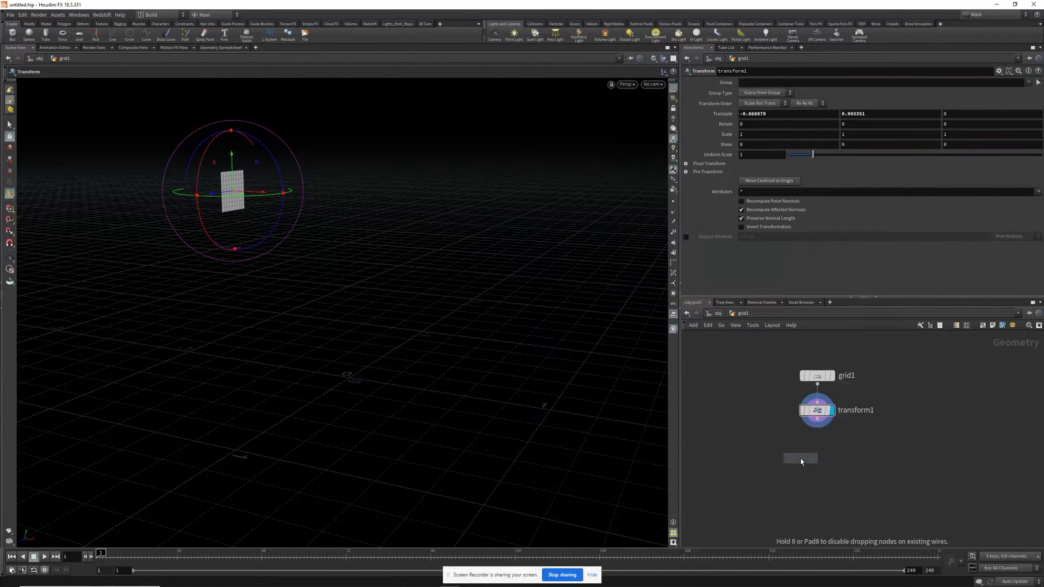
{"action": "left_click", "coordinate": [801, 459]}
{"action": "left_click", "coordinate": [816, 460]}
{"action": "left_click_drag", "start_coordinate": [804, 459], "coordinate": [820, 446]}
{"action": "left_click", "coordinate": [767, 162]}
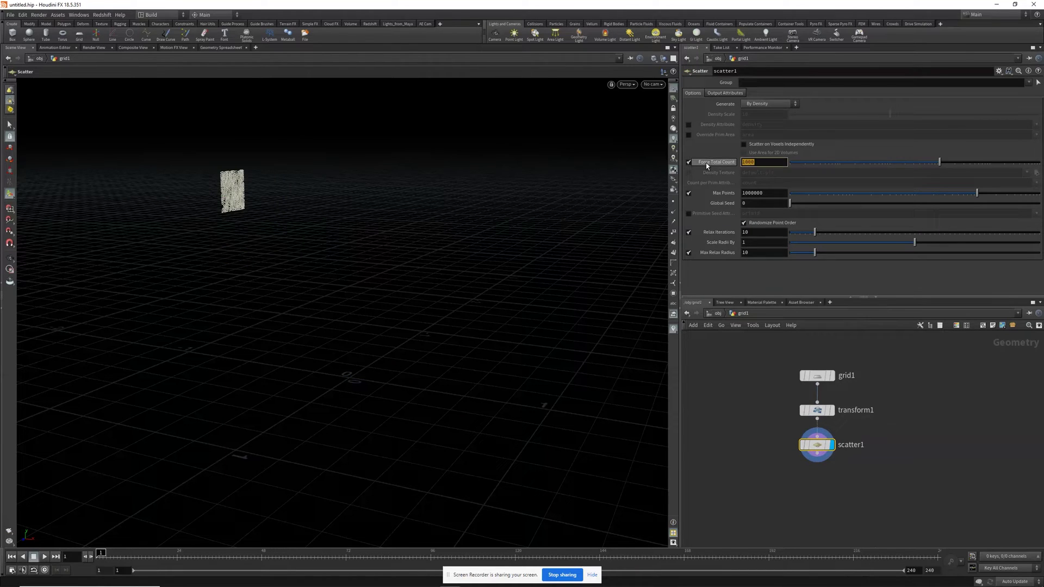
{"action": "key", "text": "Return"}
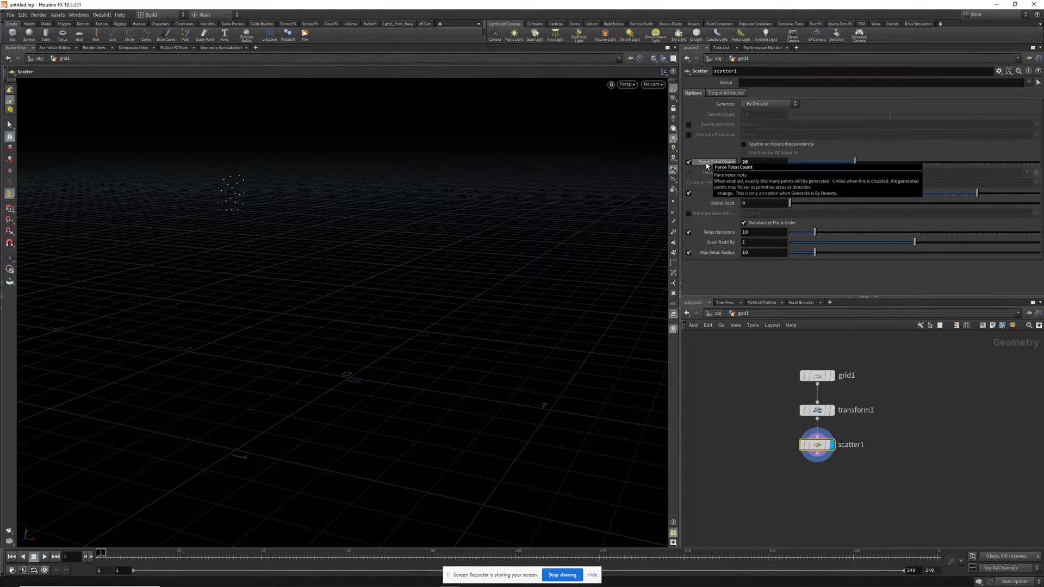
Add an Attribute Randomize node and wire it in below the Scatter node.
{"action": "key", "text": "Tab"}
{"action": "type", "text": "ra"}
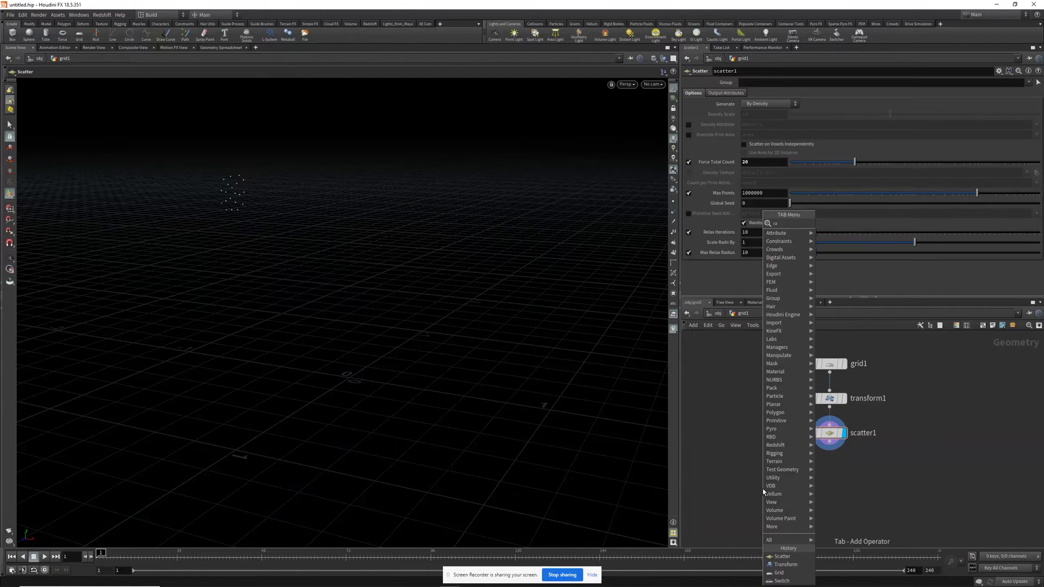
{"action": "type", "text": "ndomize"}
{"action": "key", "text": "Return"}
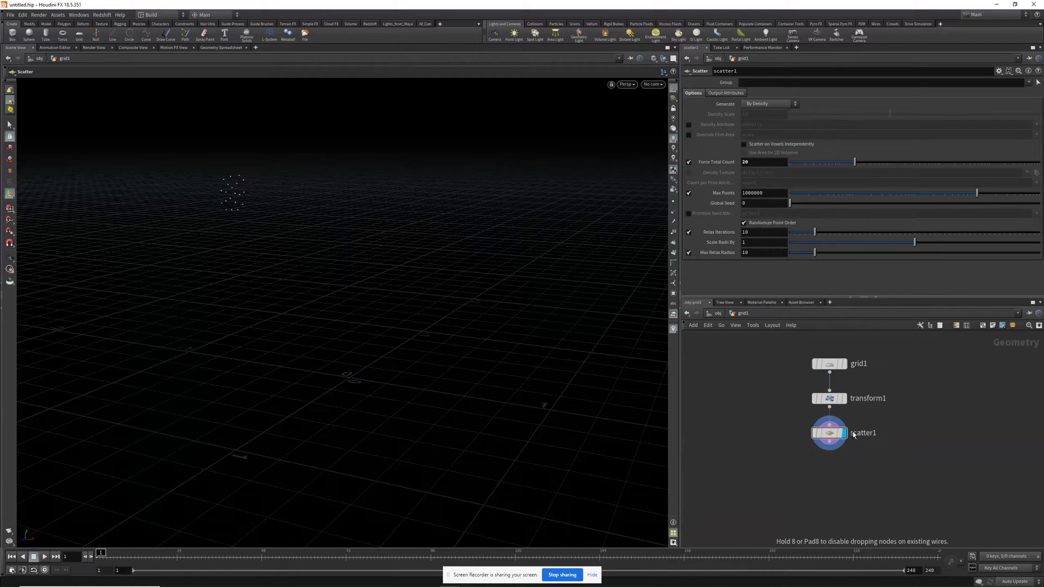
{"action": "left_click", "coordinate": [764, 489]}
{"action": "left_click_drag", "start_coordinate": [778, 491], "coordinate": [845, 473]}
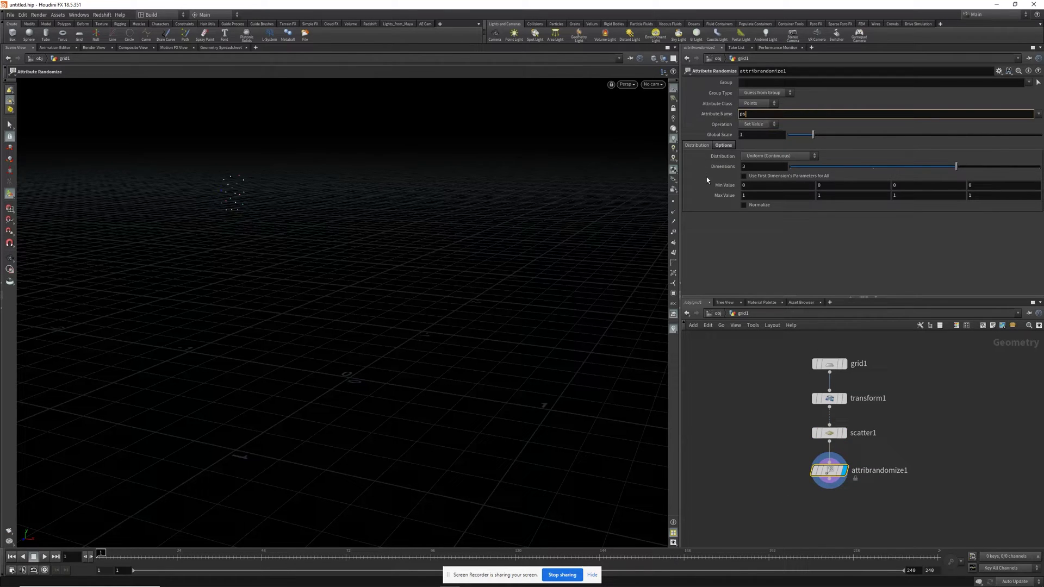
Randomize the pscale attribute with a minimum value of 0.05 and a maximum value of 0.075.
{"action": "type", "text": "pscale"}
{"action": "key", "text": "Return"}
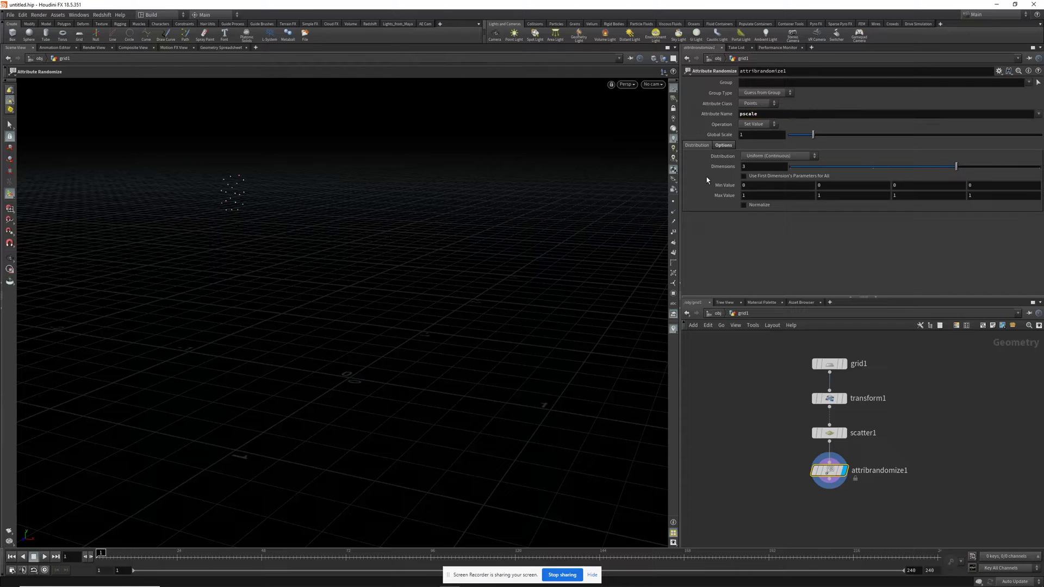
{"action": "type", "text": "0.05"}
{"action": "key", "text": "Return"}
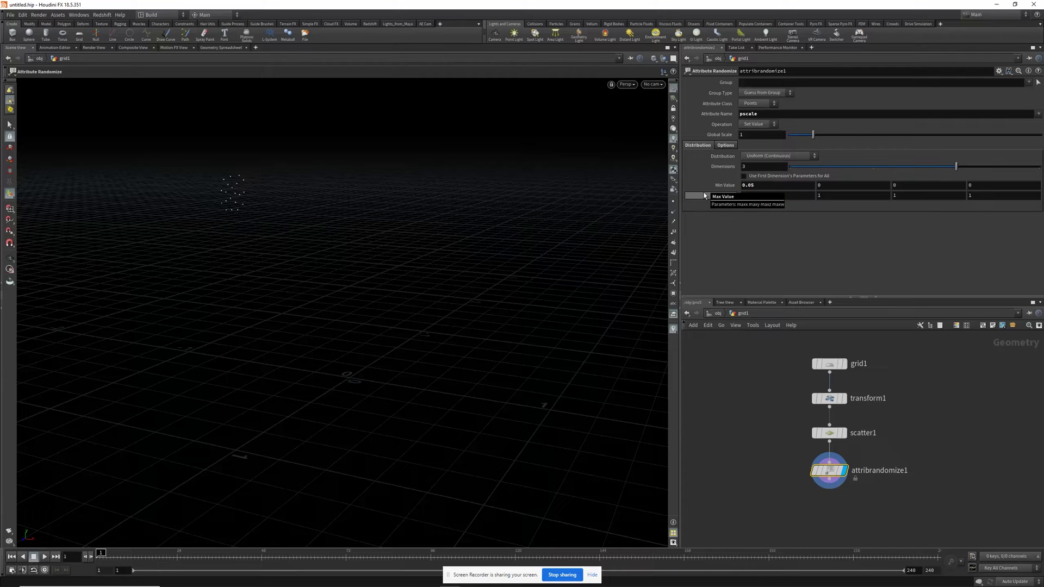
Add a Copy Stamp node and connect the Attribute Randomize output to its template input.
{"action": "middle_click_drag", "start_coordinate": [762, 458], "coordinate": [782, 437]}
{"action": "key", "text": "Tab"}
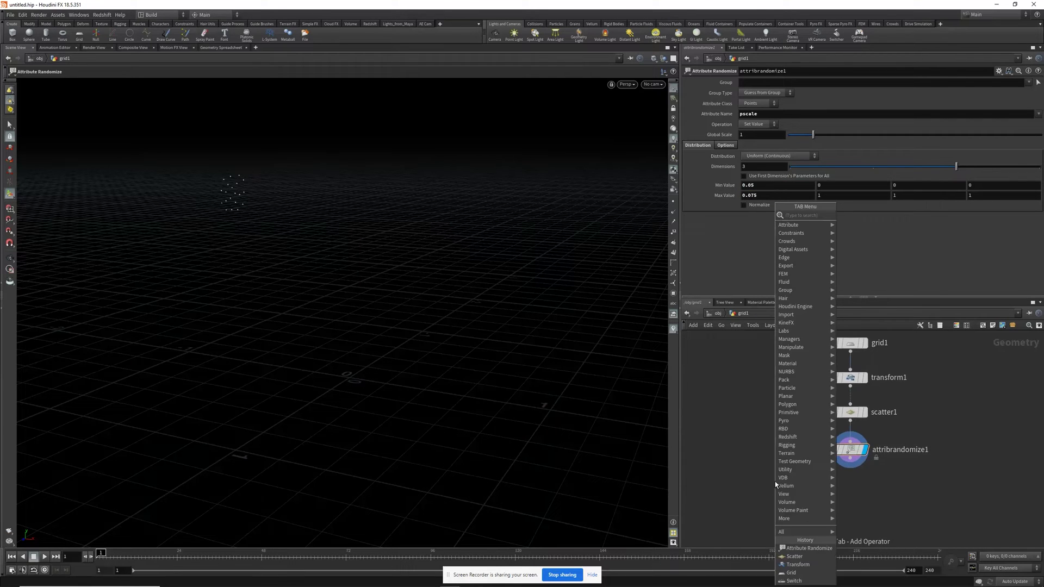
{"action": "type", "text": "copy stamp"}
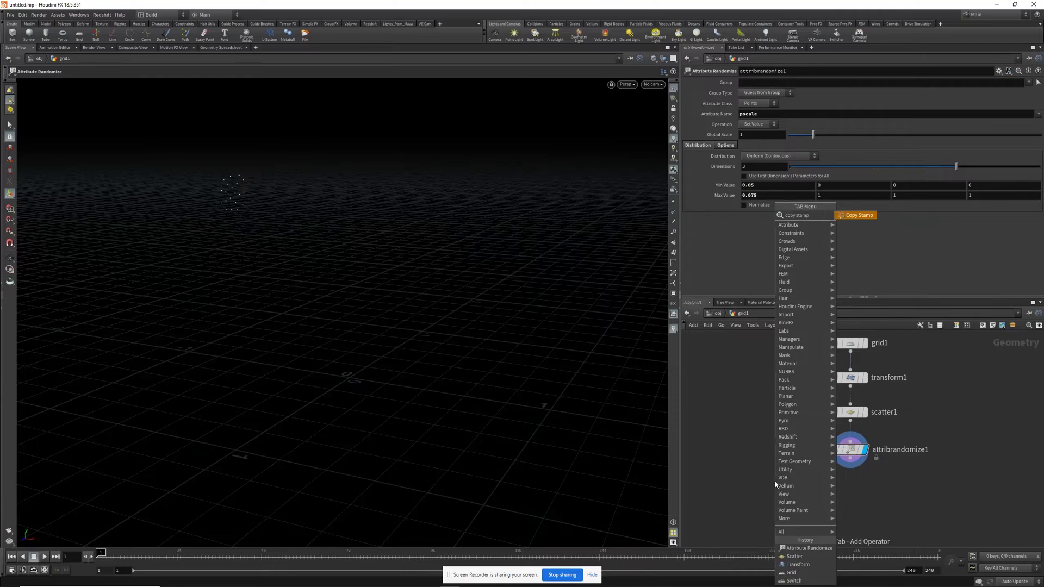
{"action": "key", "text": "Return"}
{"action": "key", "text": "Return"}
{"action": "left_click_drag", "start_coordinate": [775, 482], "coordinate": [813, 502]}
{"action": "left_click_drag", "start_coordinate": [850, 458], "coordinate": [819, 495]}
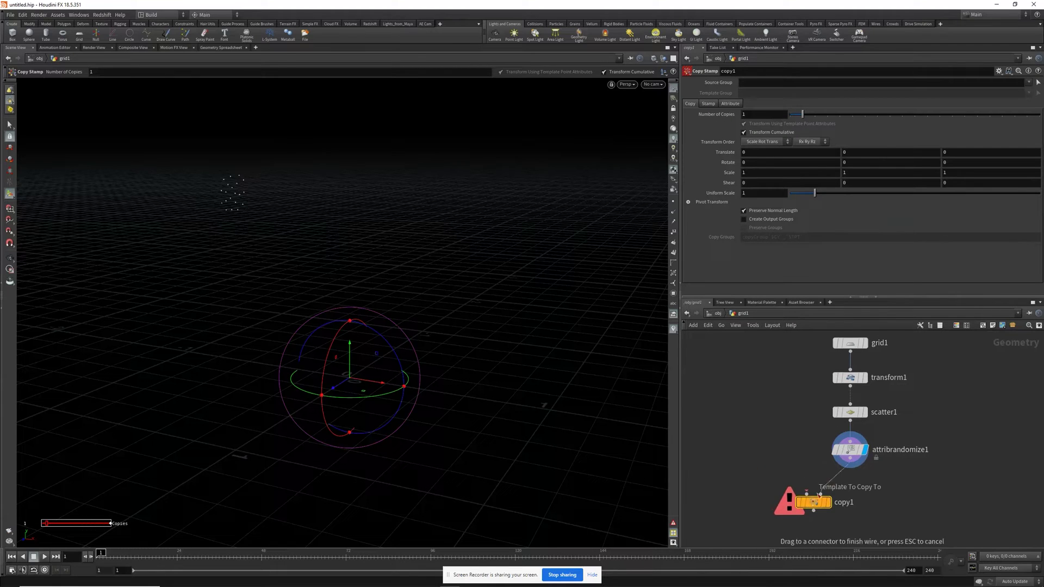
{"action": "left_click", "coordinate": [819, 494]}
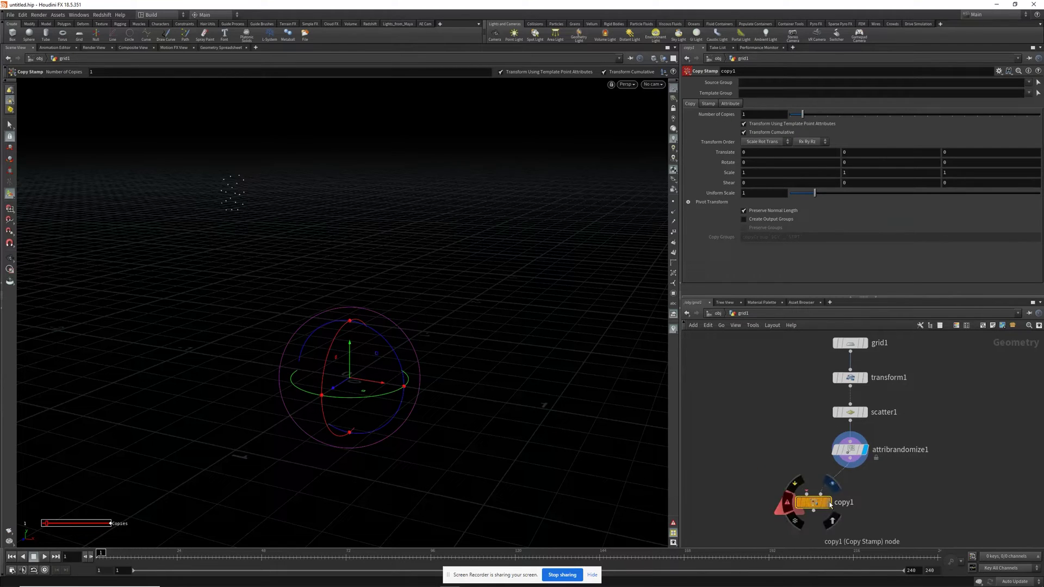
Enable Stamp Inputs on the Copy Stamp node and name the first stamp variable Objects.
{"action": "left_click", "coordinate": [708, 104]}
{"action": "left_click", "coordinate": [743, 113]}
{"action": "left_click", "coordinate": [754, 183]}
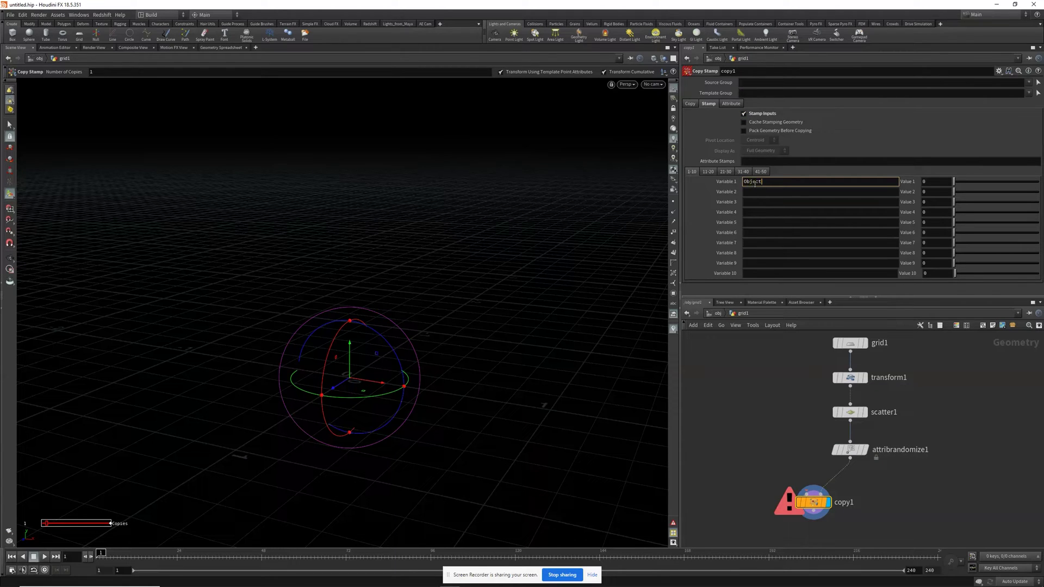
{"action": "type", "text": "Objects"}
{"action": "key", "text": "Return"}
Add a Sphere node beside the grid chain with Polygon primitive type and a frequency of 5.
{"action": "middle_click_drag", "start_coordinate": [766, 462], "coordinate": [892, 459]}
{"action": "scroll", "coordinate": [874, 435], "scroll_direction": "down", "scroll_amount": 1}
{"action": "middle_click_drag", "start_coordinate": [874, 414], "coordinate": [850, 421]}
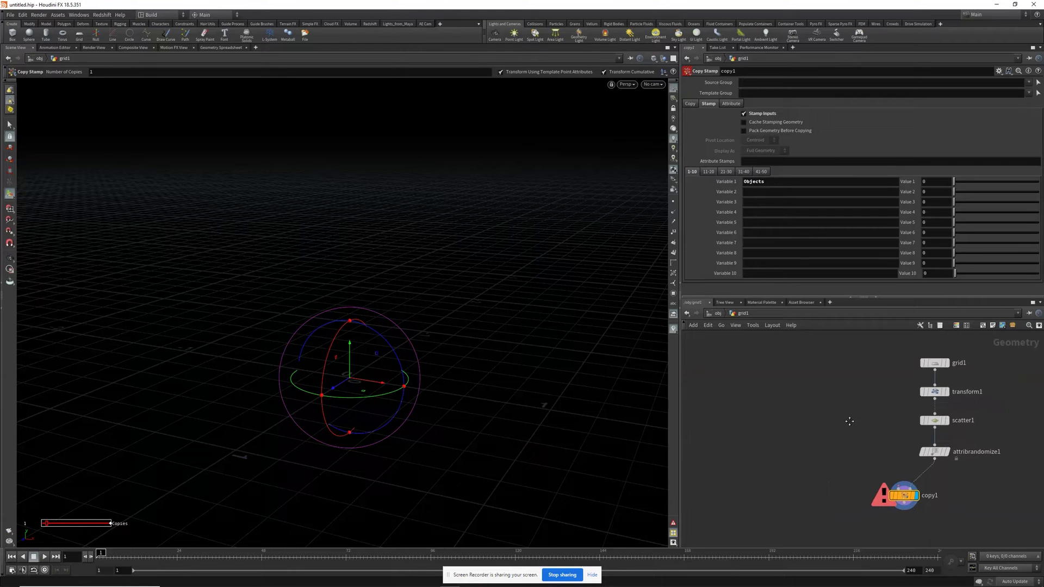
{"action": "key", "text": "Tab"}
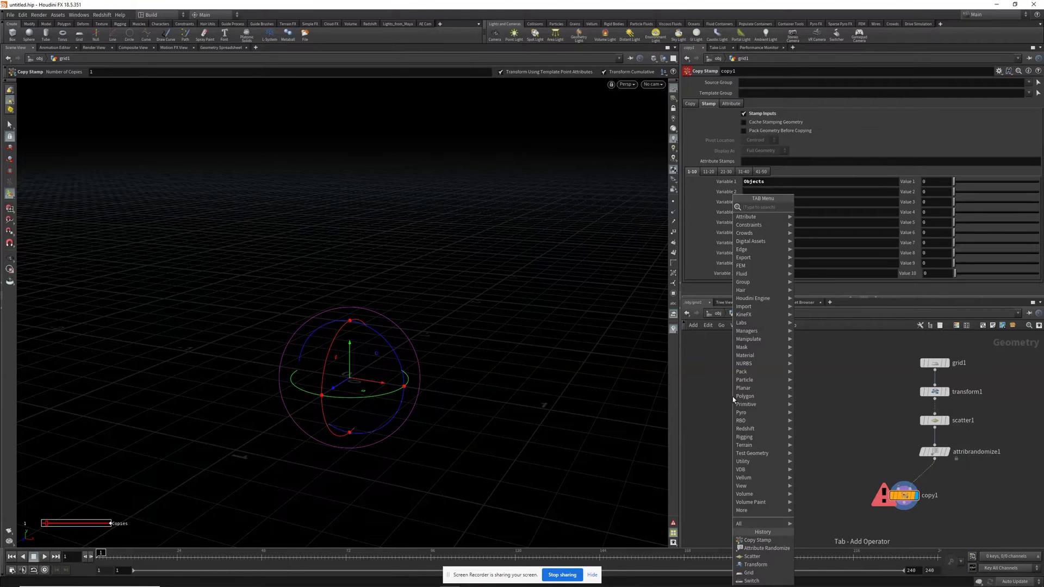
{"action": "type", "text": "sphe"}
{"action": "key", "text": "Return"}
{"action": "key", "text": "Return"}
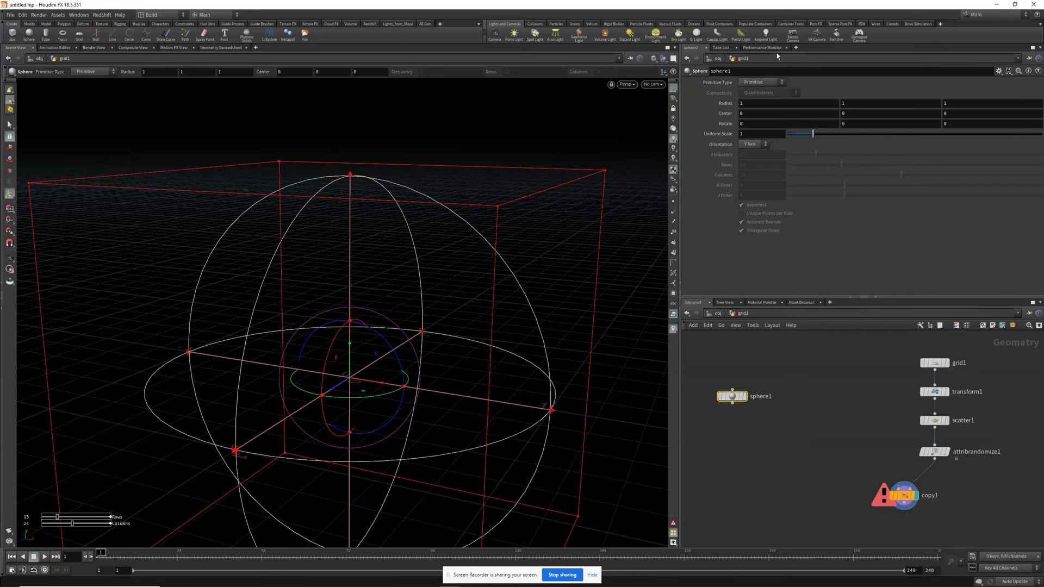
{"action": "left_click", "coordinate": [761, 82]}
{"action": "left_click", "coordinate": [752, 98]}
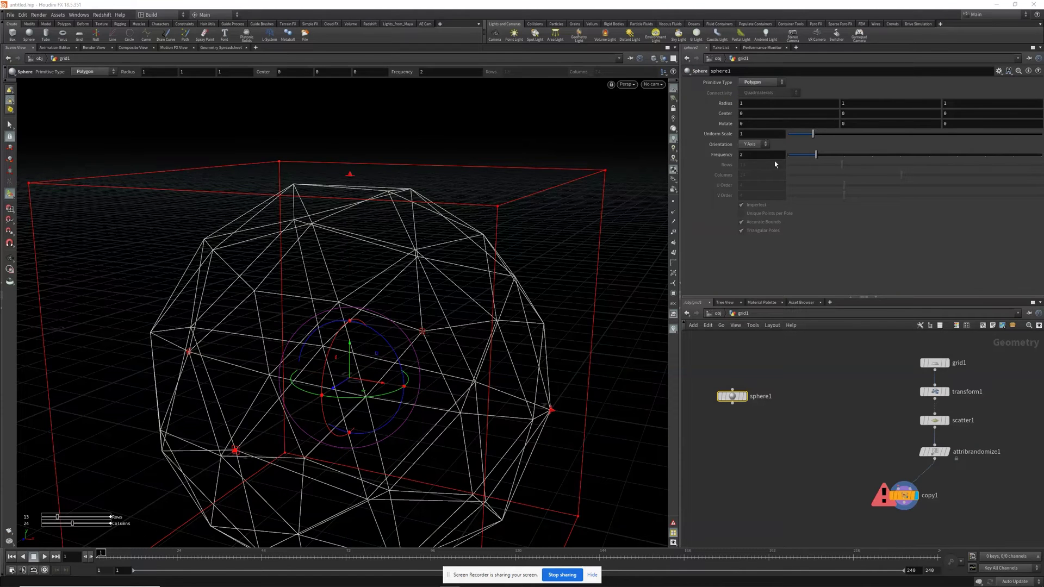
{"action": "left_click", "coordinate": [741, 155]}
{"action": "type", "text": "5"}
{"action": "key", "text": "Return"}
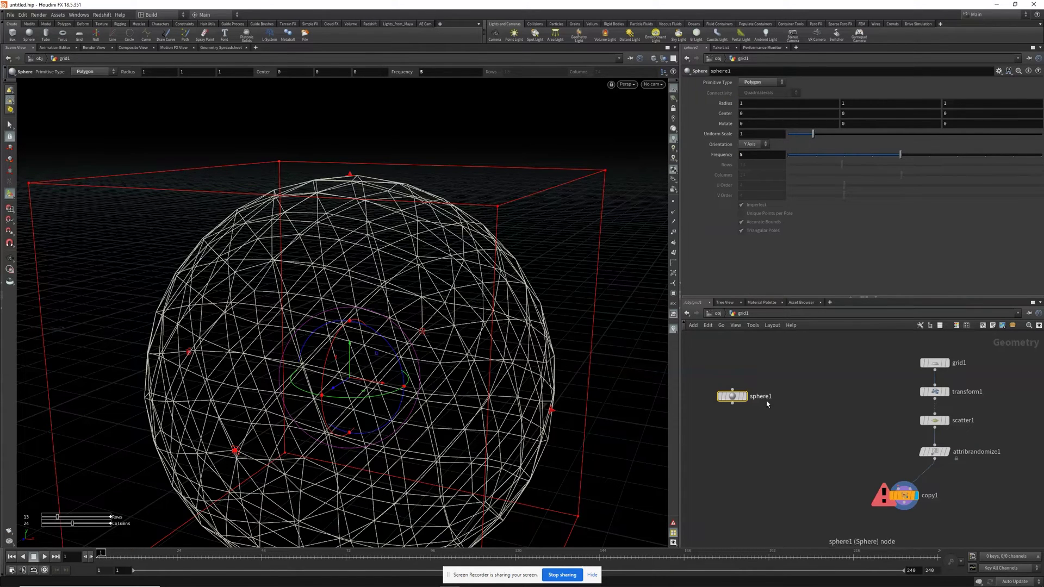
Add a Torus node and a Box node in a row beside the sphere.
{"action": "left_click", "coordinate": [792, 395]}
{"action": "key", "text": "Tab"}
{"action": "type", "text": "torus"}
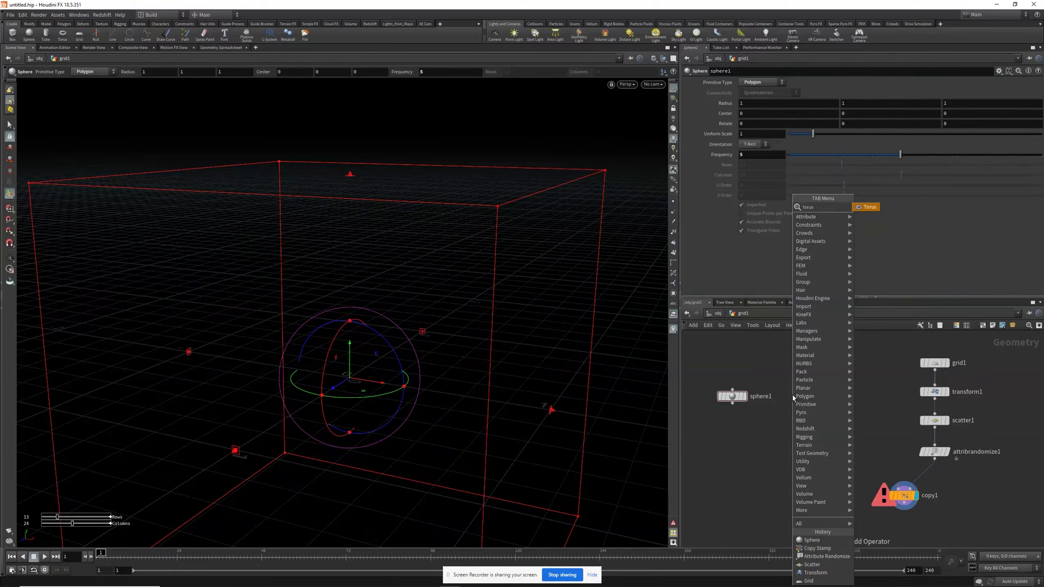
{"action": "key", "text": "Return"}
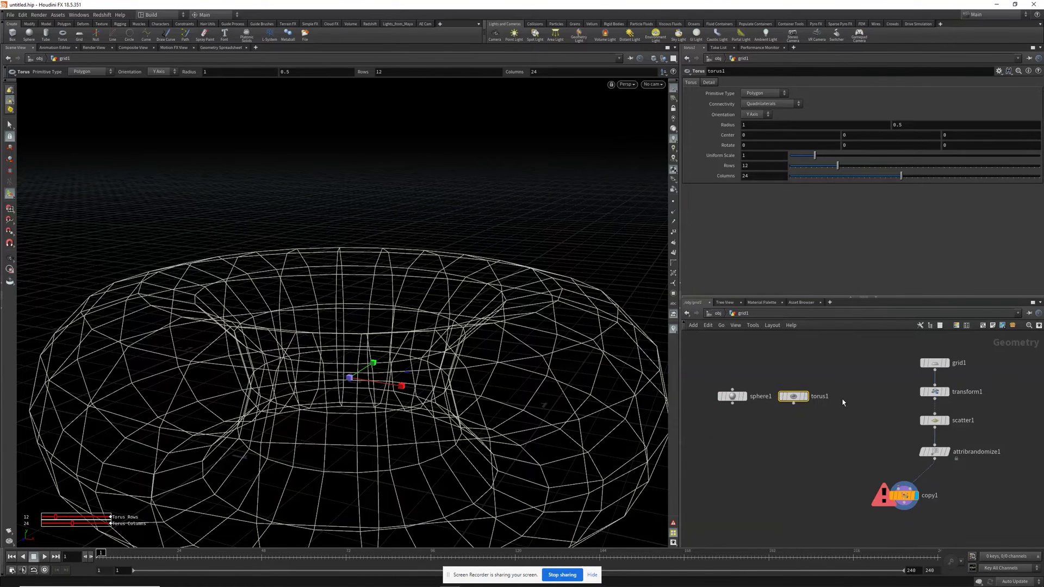
{"action": "left_click", "coordinate": [842, 403]}
{"action": "key", "text": "Tab"}
{"action": "type", "text": "bo"}
{"action": "key", "text": "Return"}
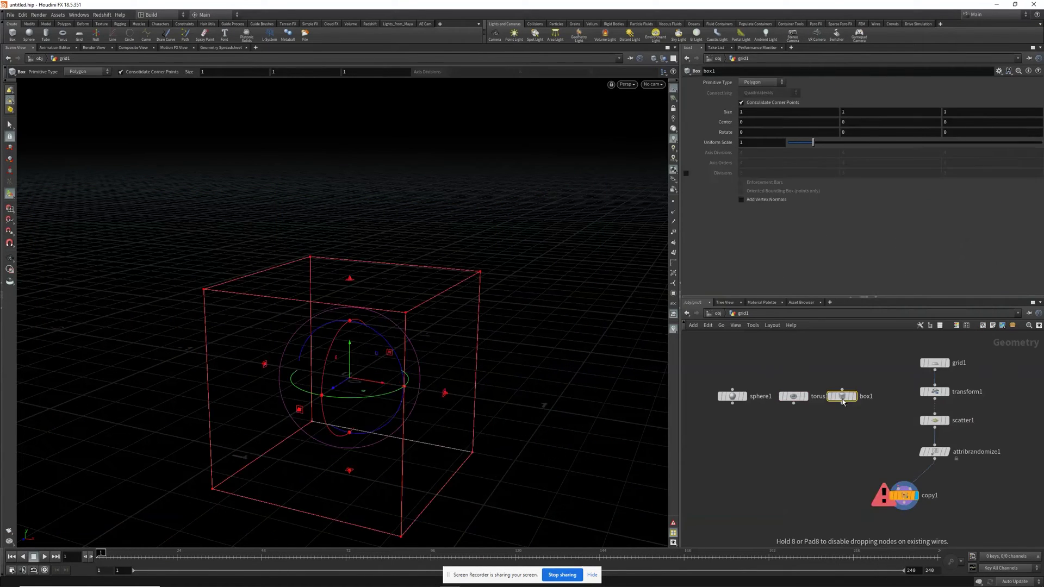
Place a Color node beneath the sphere and duplicate it beneath the torus and the box.
{"action": "key", "text": "Tab"}
{"action": "type", "text": "sw"}
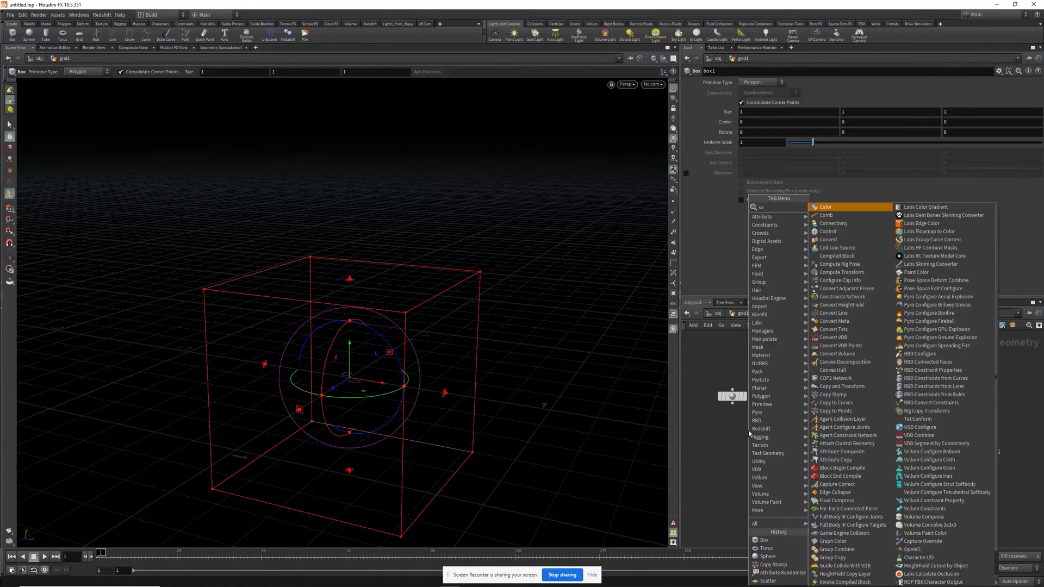
{"action": "key", "text": "Return"}
{"action": "left_click", "coordinate": [748, 430]}
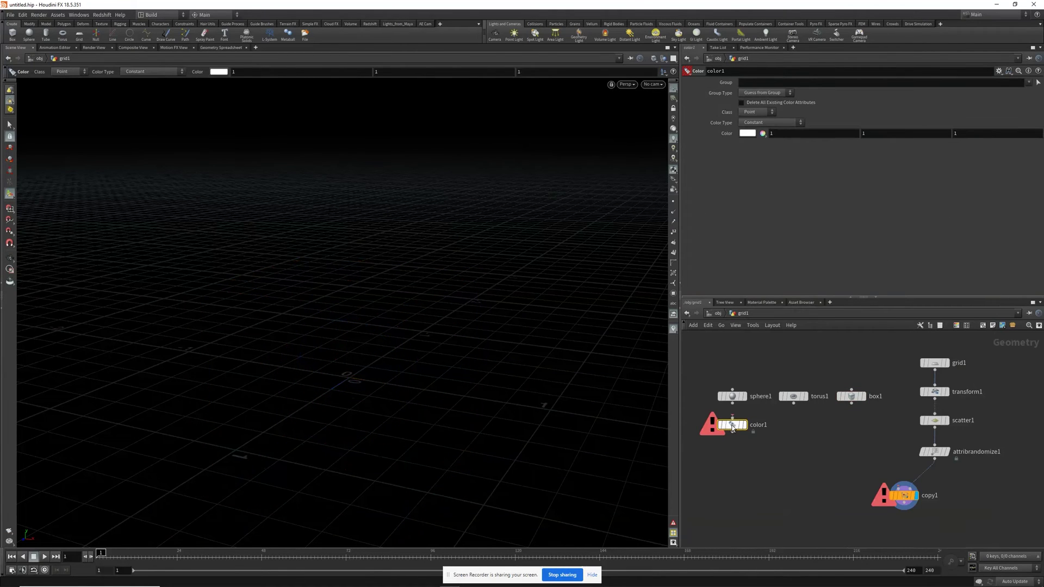
{"action": "left_click_drag", "start_coordinate": [731, 427], "coordinate": [850, 429], "text": "alt"}
{"action": "left_click", "coordinate": [851, 429]}
Set the Color node beneath the sphere to pure red (FF0000).
{"action": "left_click", "coordinate": [731, 424]}
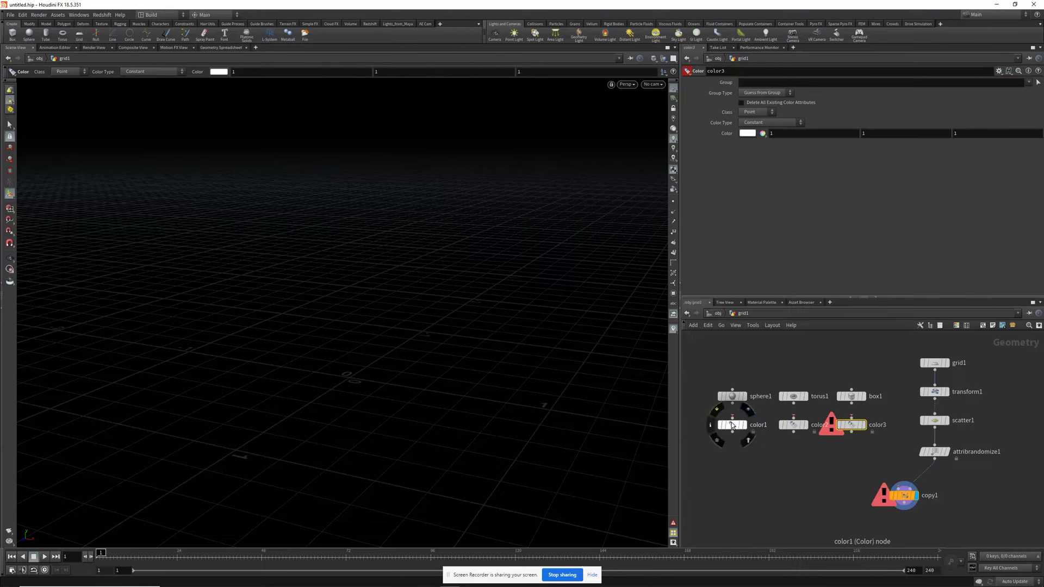
{"action": "left_click", "coordinate": [746, 134]}
{"action": "left_click", "coordinate": [714, 79]}
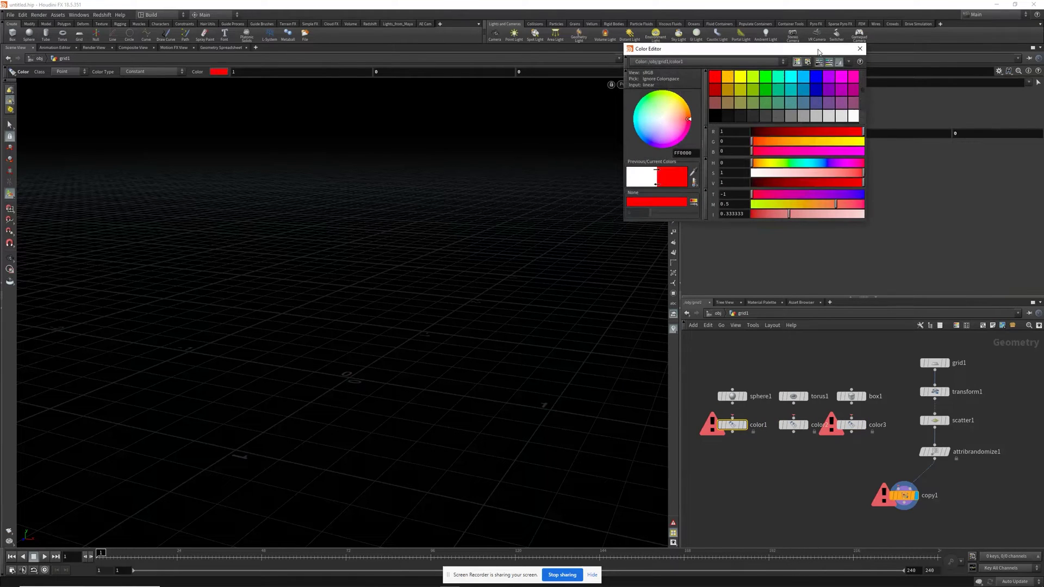
{"action": "left_click", "coordinate": [860, 48]}
Set the Color node beneath the torus to pure blue and the one beneath the box to pure green.
{"action": "left_click", "coordinate": [791, 428]}
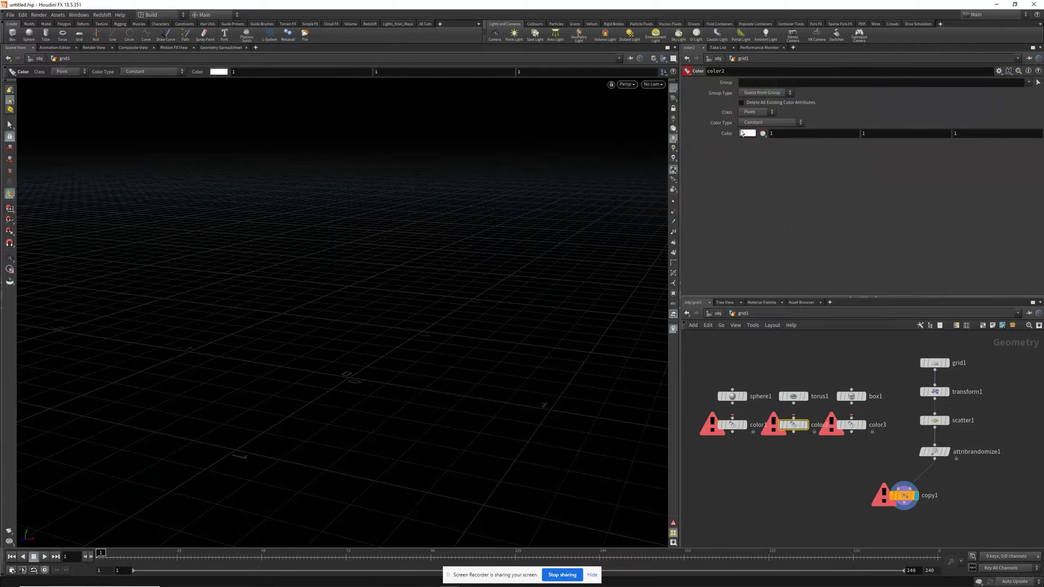
{"action": "left_click", "coordinate": [744, 134]}
{"action": "left_click", "coordinate": [812, 80]}
{"action": "left_click", "coordinate": [859, 49]}
{"action": "left_click", "coordinate": [851, 424]}
{"action": "left_click", "coordinate": [747, 132]}
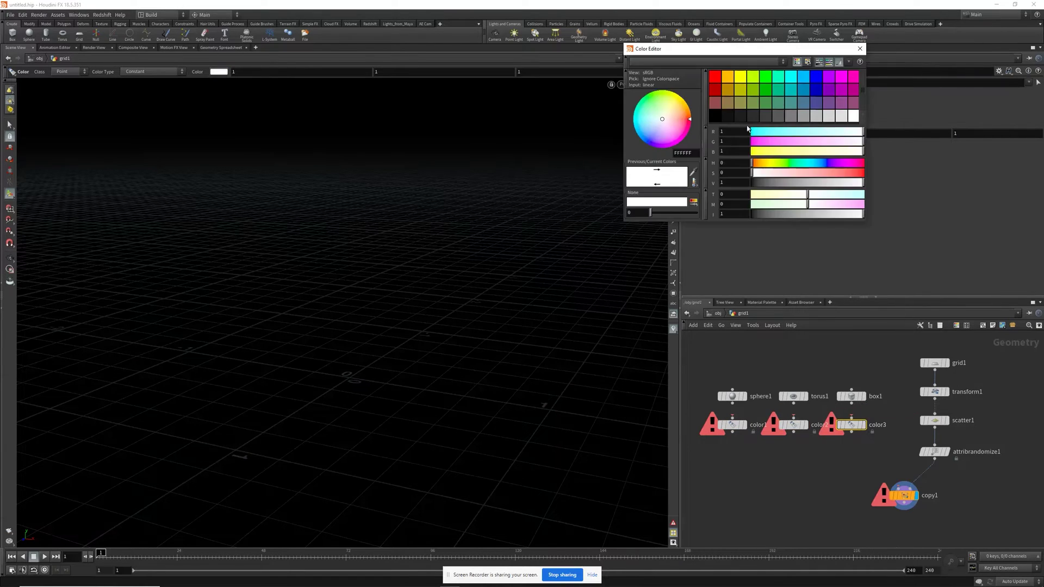
{"action": "left_click", "coordinate": [766, 77]}
{"action": "left_click", "coordinate": [859, 48]}
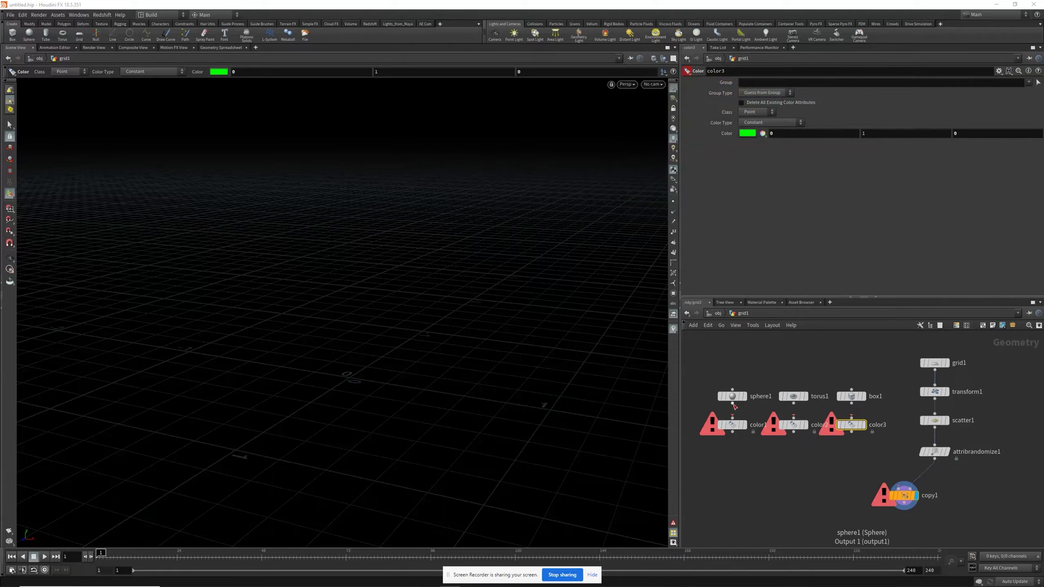
Connect the sphere, torus and box each to the Color node beneath it.
{"action": "left_click_drag", "start_coordinate": [793, 404], "coordinate": [793, 419]}
{"action": "left_click_drag", "start_coordinate": [851, 404], "coordinate": [853, 423]}
{"action": "left_click", "coordinate": [852, 423]}
Add a Switch node beneath the Color nodes, wire all three colours into it and display its result.
{"action": "key", "text": "Tab"}
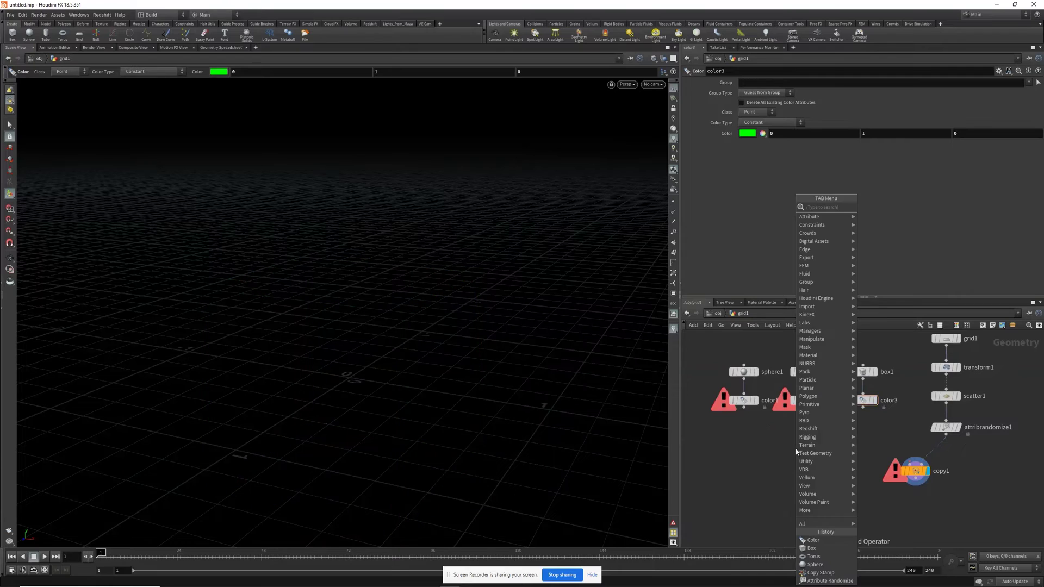
{"action": "type", "text": "switch"}
{"action": "key", "text": "Return"}
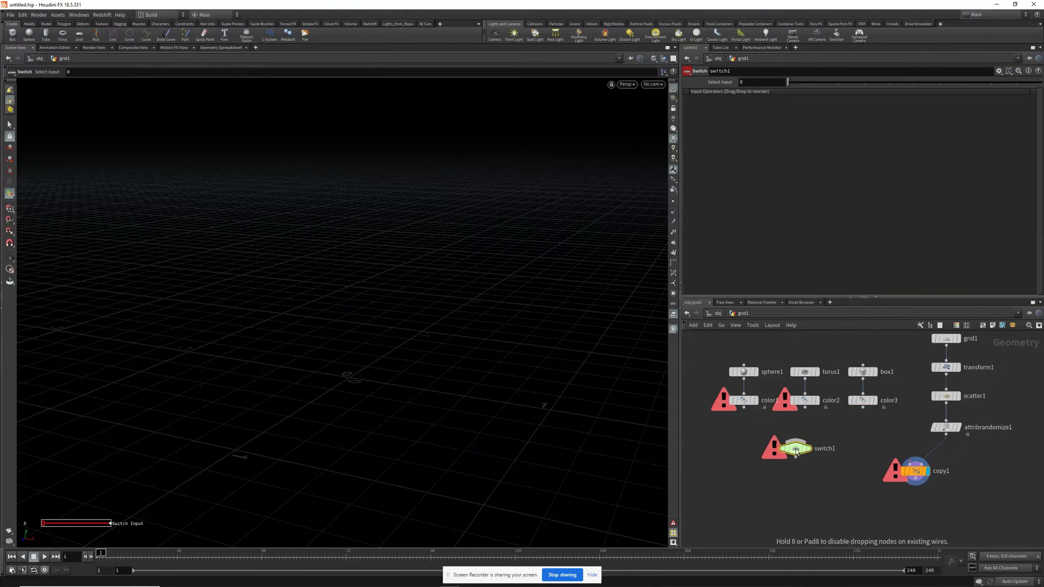
{"action": "left_click", "coordinate": [805, 447]}
{"action": "left_click_drag", "start_coordinate": [700, 387], "coordinate": [805, 440]}
{"action": "left_click", "coordinate": [821, 431]}
{"action": "left_click", "coordinate": [804, 449]}
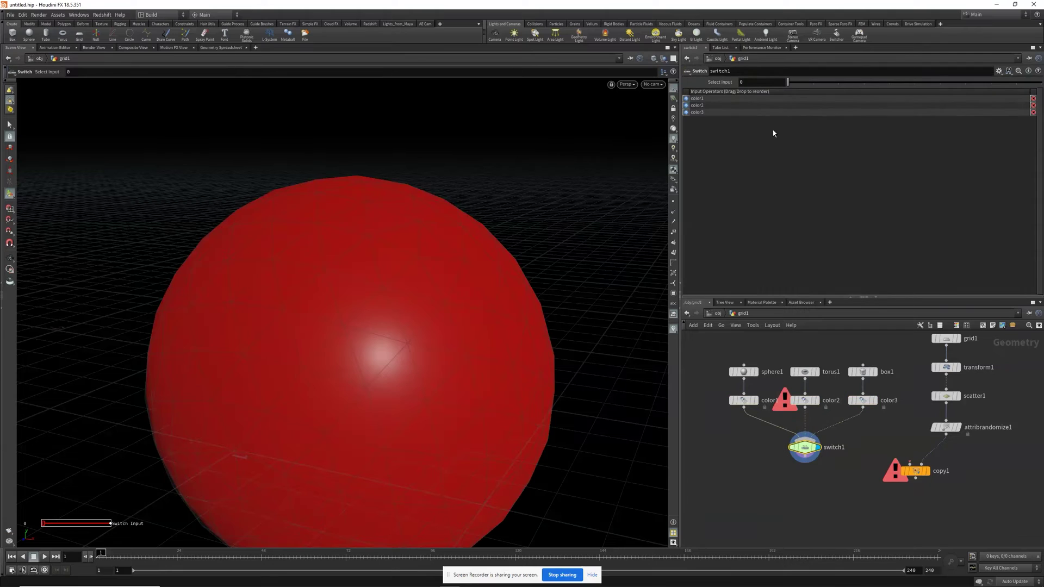
Set the Switch node's Select Input to the expression stamp("../copy1", "Objects", 0).
{"action": "type", "text": "stamp("}
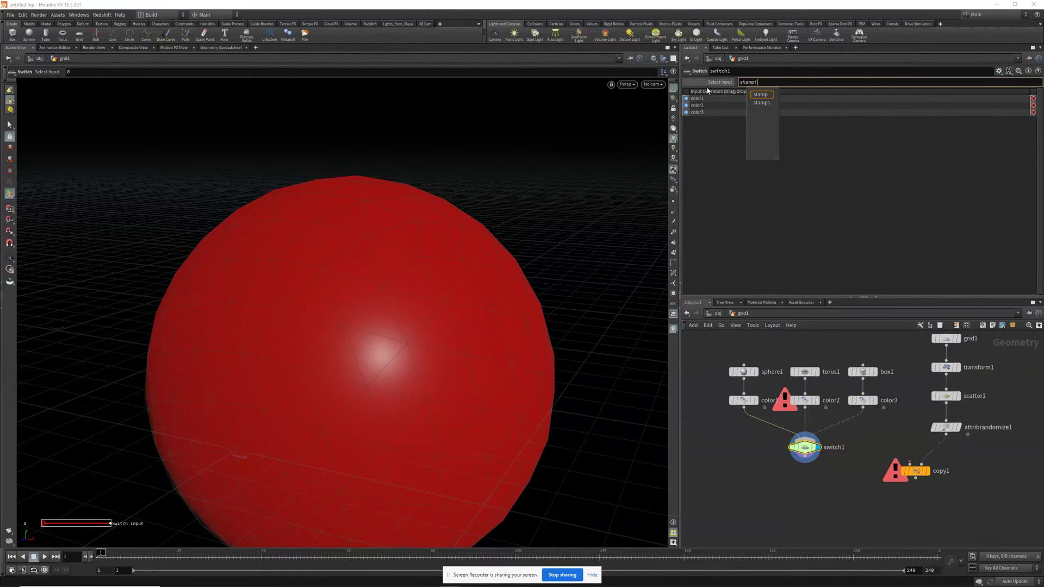
{"action": "type", "text": "\".."}
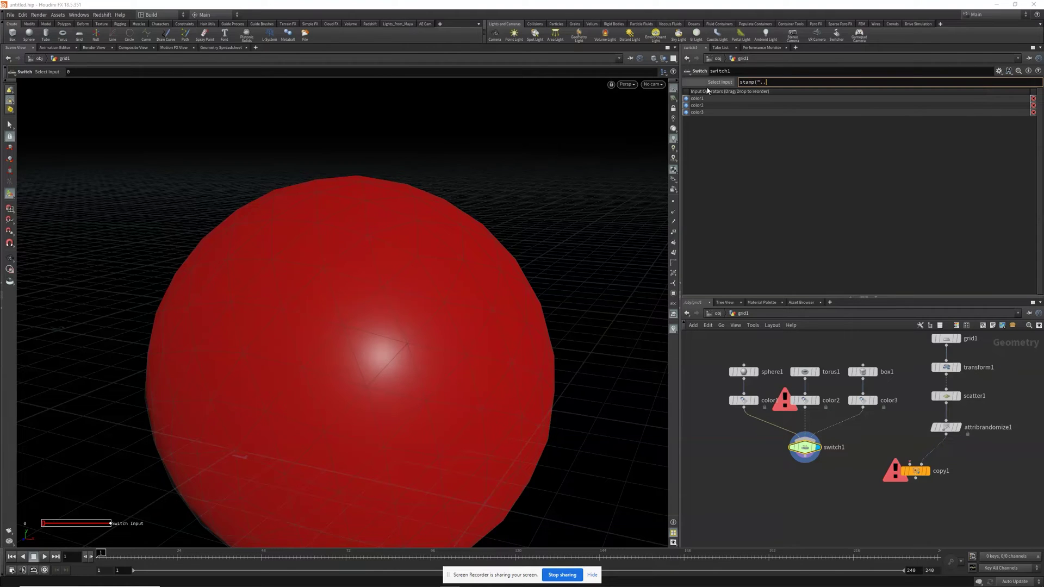
{"action": "type", "text": "/copy"}
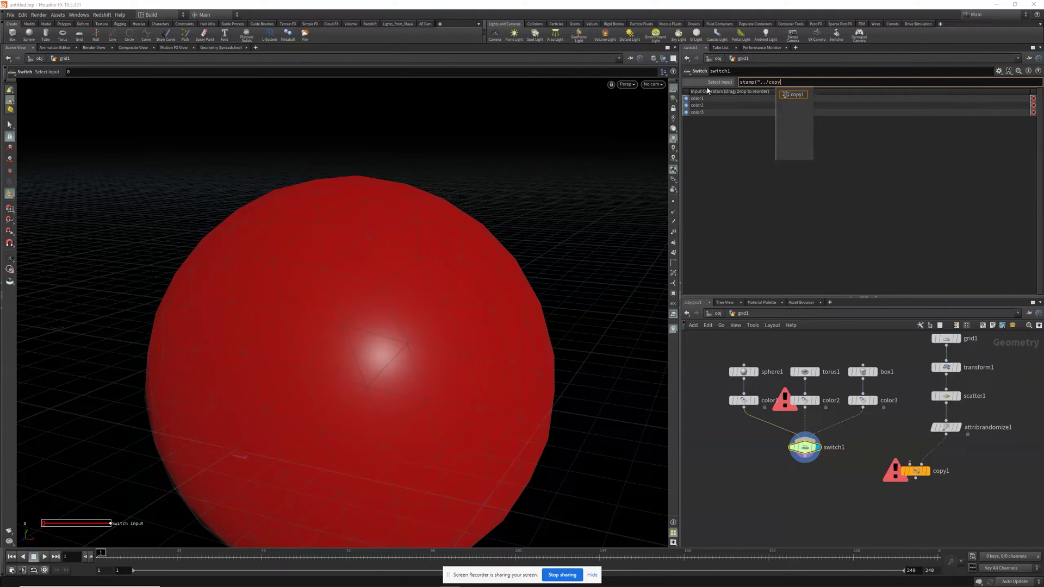
{"action": "type", "text": "1\""}
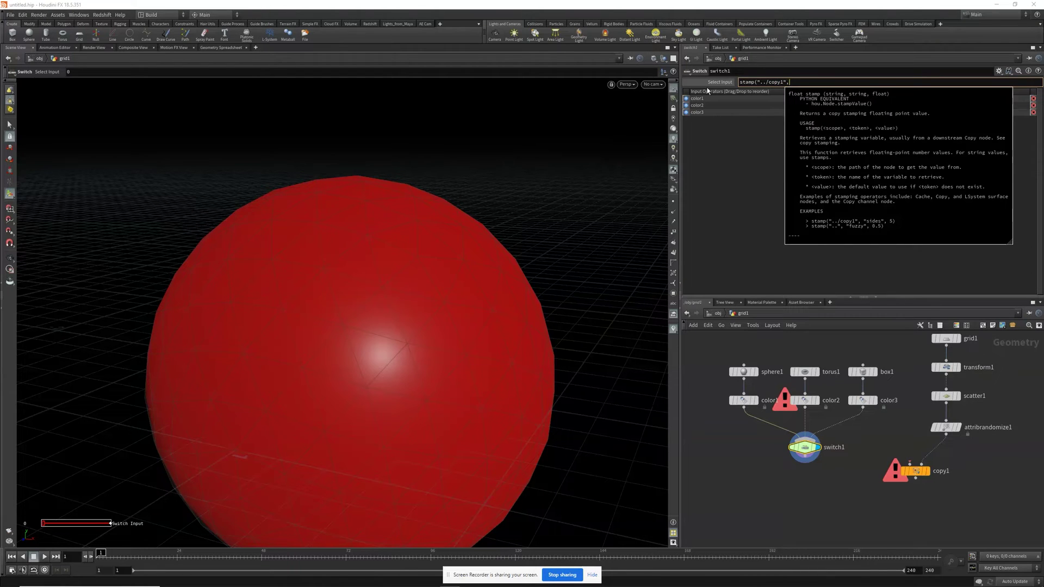
{"action": "type", "text": ", \"Objects\", 0"}
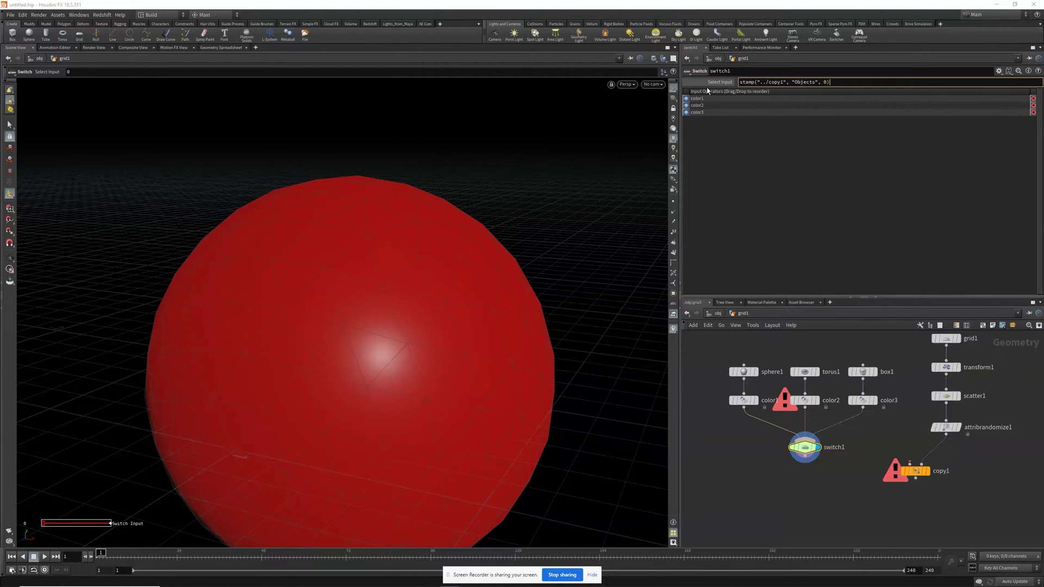
{"action": "key", "text": "Return"}
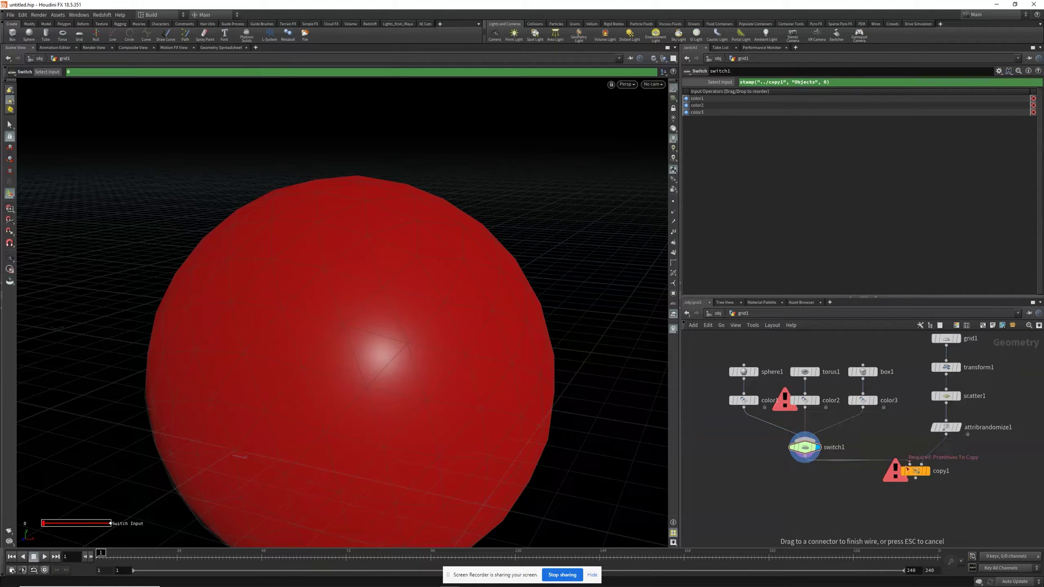
Connect the Switch output to the Copy Stamp node's primitives input and display the Copy Stamp result.
{"action": "left_click", "coordinate": [926, 471]}
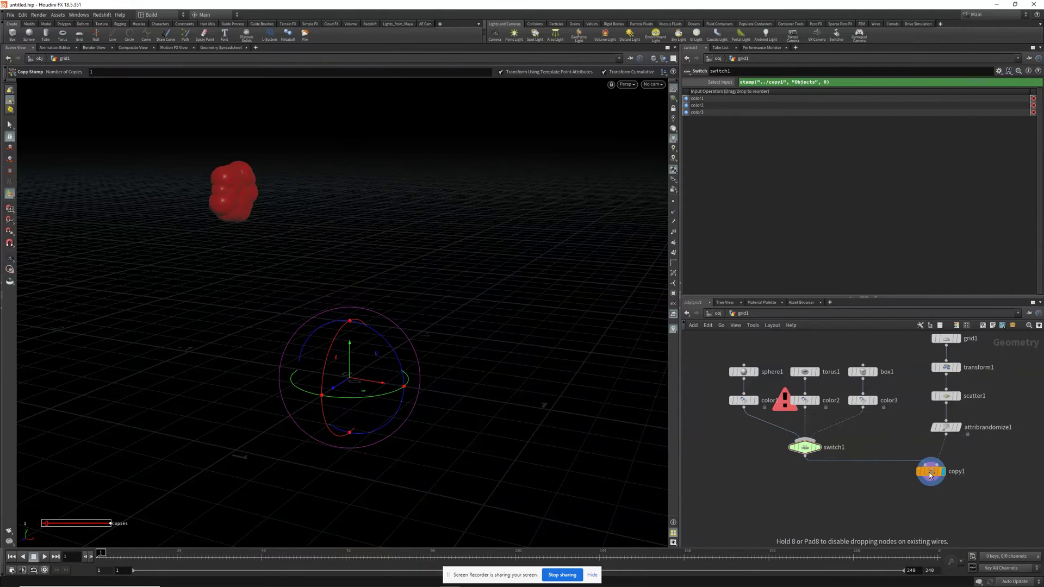
{"action": "left_click", "coordinate": [819, 386]}
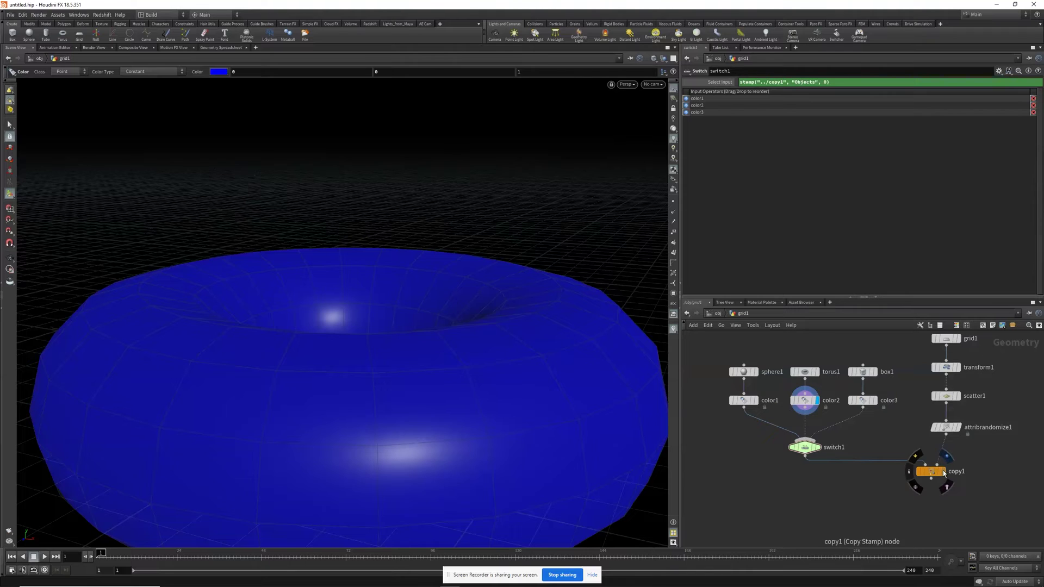
{"action": "left_click", "coordinate": [946, 456]}
Add an Assemble node beneath Copy Stamp, connect it and enable Create Packed Geometry.
{"action": "middle_click_drag", "start_coordinate": [890, 518], "coordinate": [848, 469]}
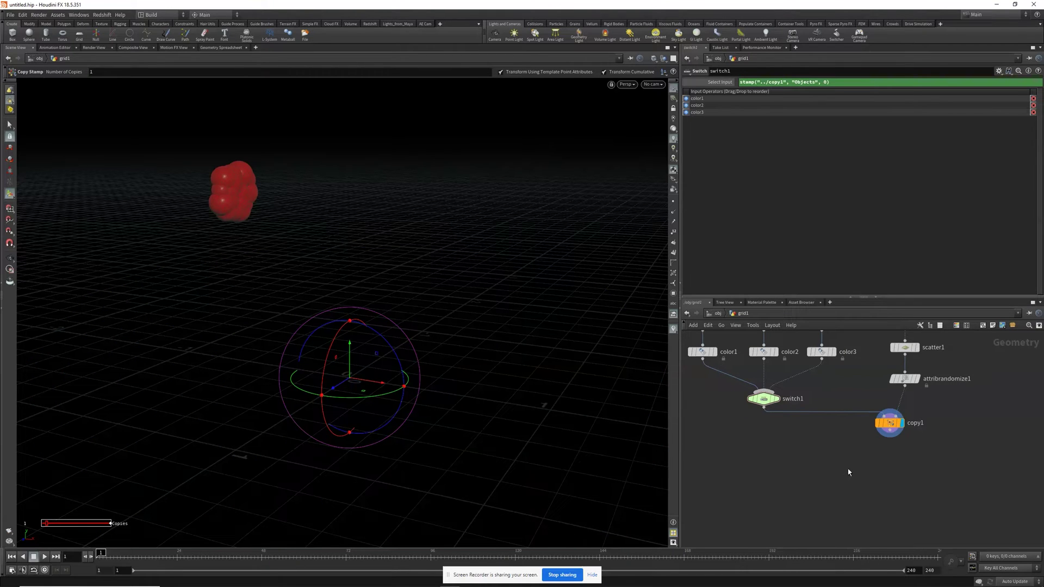
{"action": "key", "text": "Tab"}
{"action": "type", "text": "assemble"}
{"action": "key", "text": "Return"}
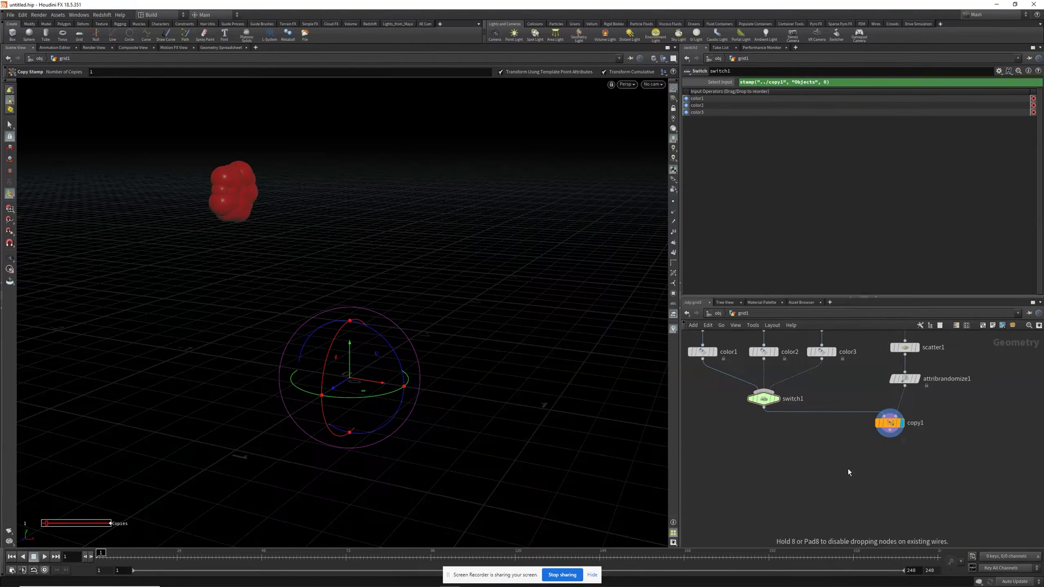
{"action": "left_click", "coordinate": [890, 461]}
{"action": "left_click_drag", "start_coordinate": [893, 439], "coordinate": [889, 457]}
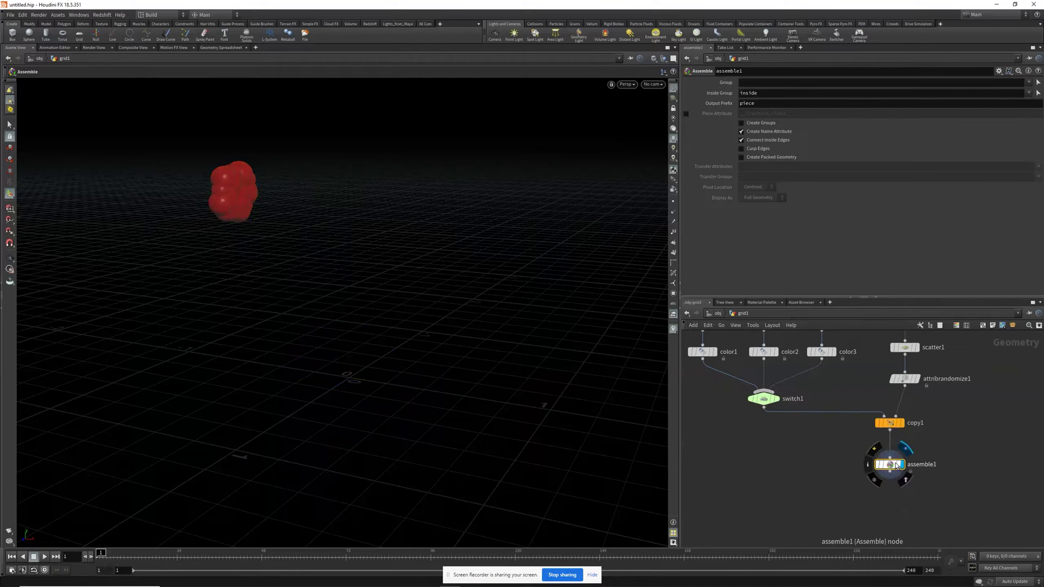
{"action": "left_click", "coordinate": [742, 157]}
Add a DOP Network beneath the Assemble node and connect the Assemble output to its first input.
{"action": "key", "text": "Tab"}
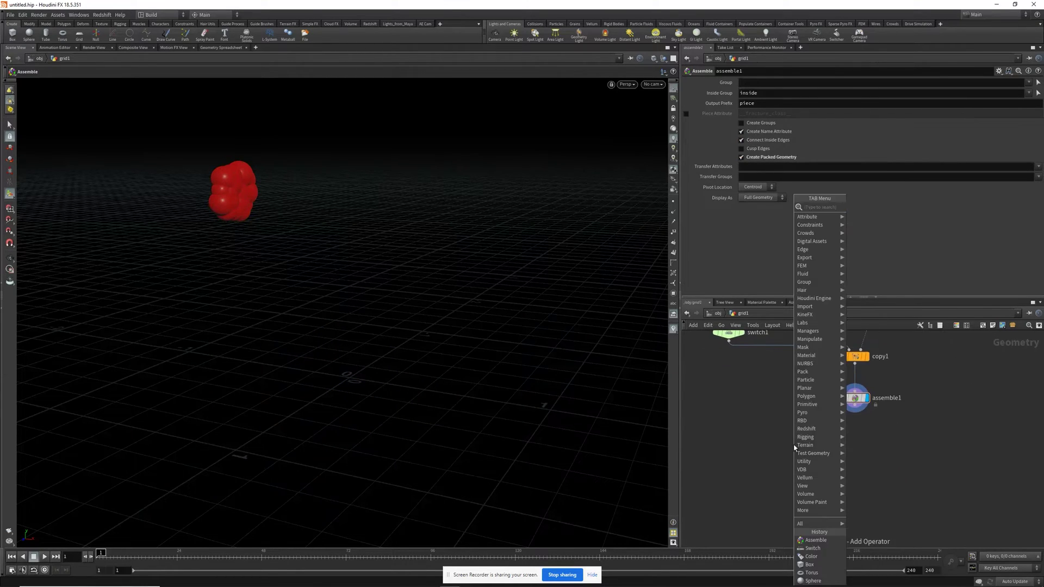
{"action": "type", "text": "dopnet"}
{"action": "key", "text": "Return"}
{"action": "left_click", "coordinate": [839, 445]}
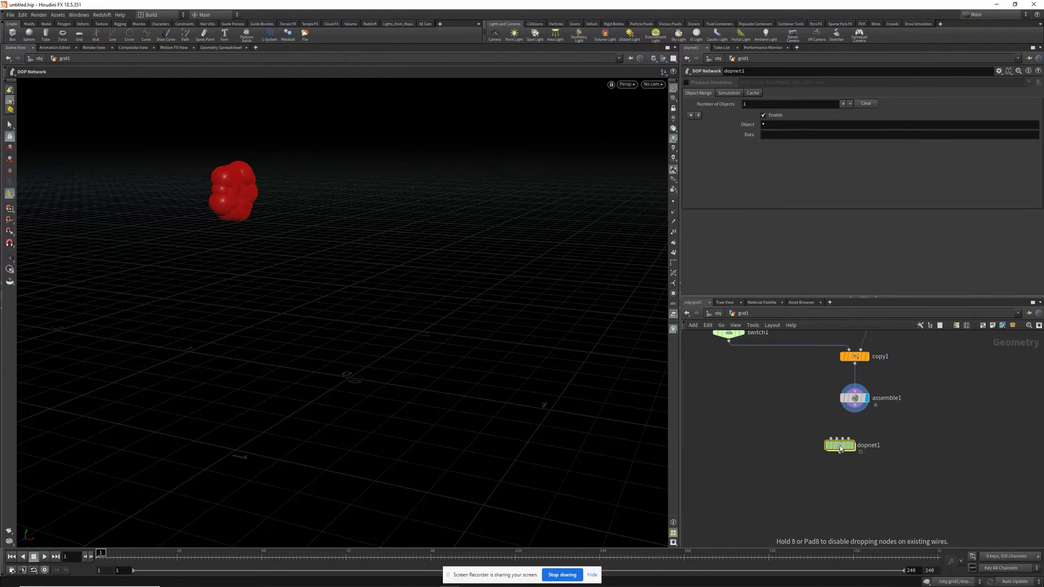
{"action": "left_click", "coordinate": [854, 445]}
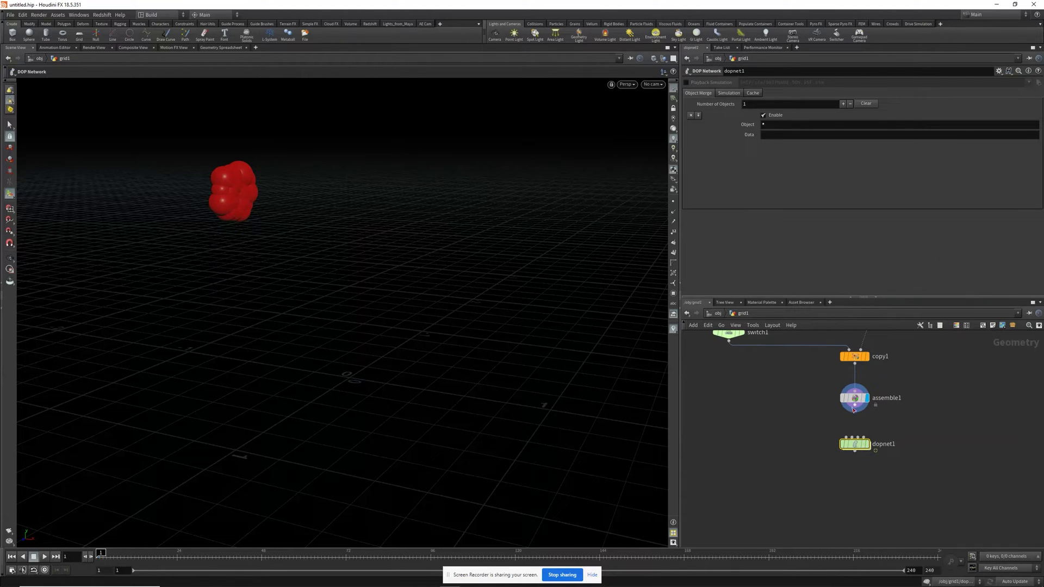
{"action": "left_click", "coordinate": [868, 446]}
Display the Copy Stamp result and set the pscale randomization to a minimum of 0.025 and a maximum of 0.05.
{"action": "middle_click_drag", "start_coordinate": [787, 389], "coordinate": [789, 462]}
{"action": "left_click", "coordinate": [868, 430]}
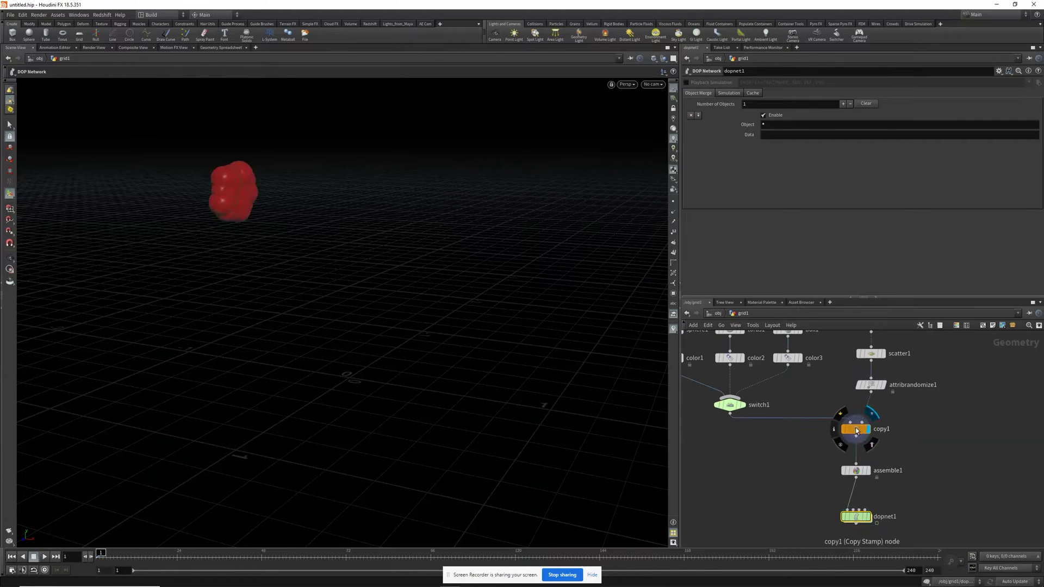
{"action": "left_click", "coordinate": [857, 430]}
{"action": "left_click", "coordinate": [870, 385]}
{"action": "left_click", "coordinate": [761, 189]}
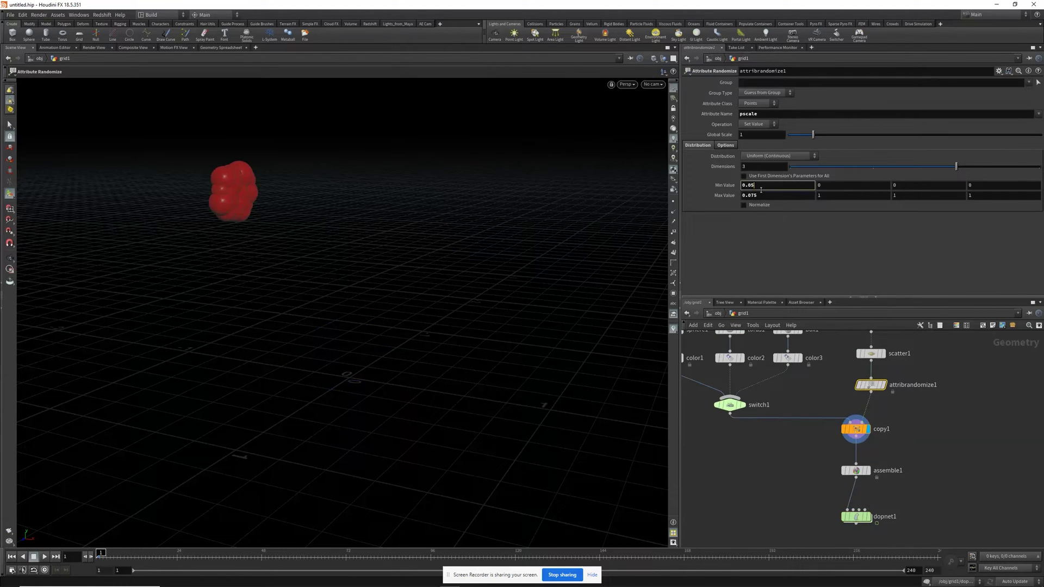
{"action": "type", "text": "5"}
{"action": "key", "text": "Return"}
{"action": "left_click", "coordinate": [765, 198]}
{"action": "key", "text": "BackSpace"}
{"action": "key", "text": "BackSpace"}
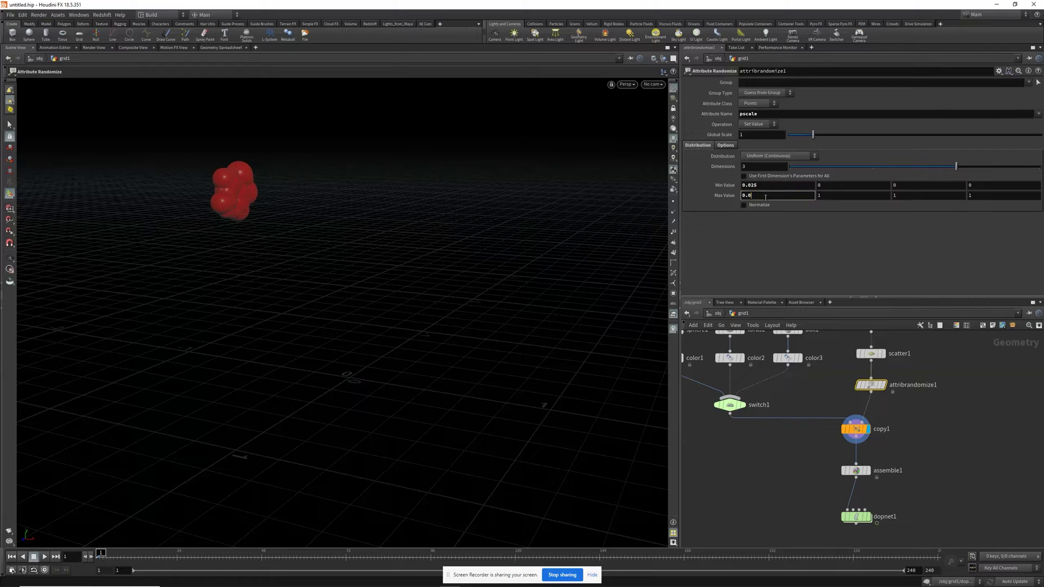
{"action": "type", "text": "5"}
{"action": "key", "text": "Return"}
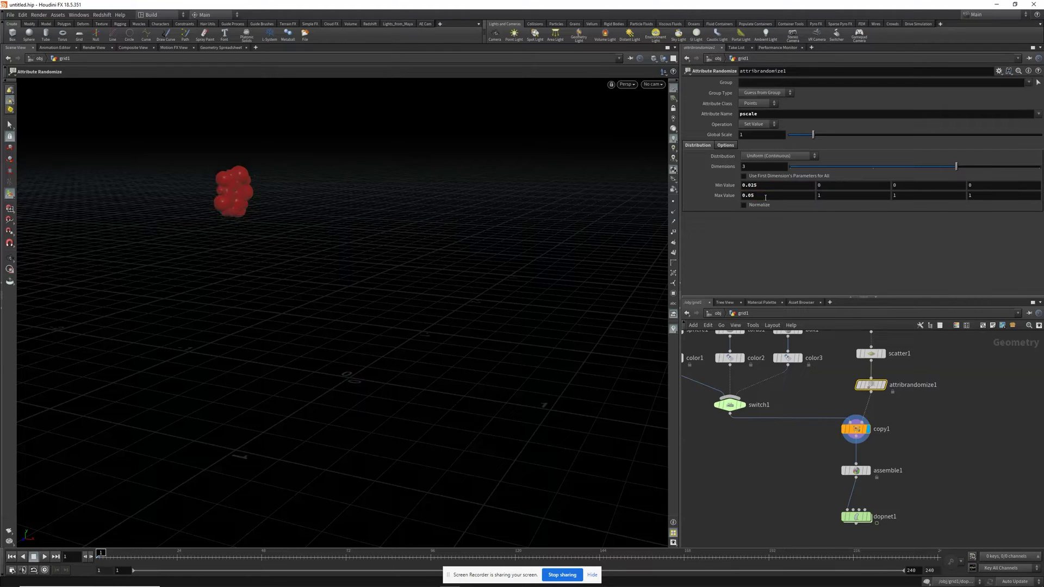
{"action": "left_click", "coordinate": [854, 430]}
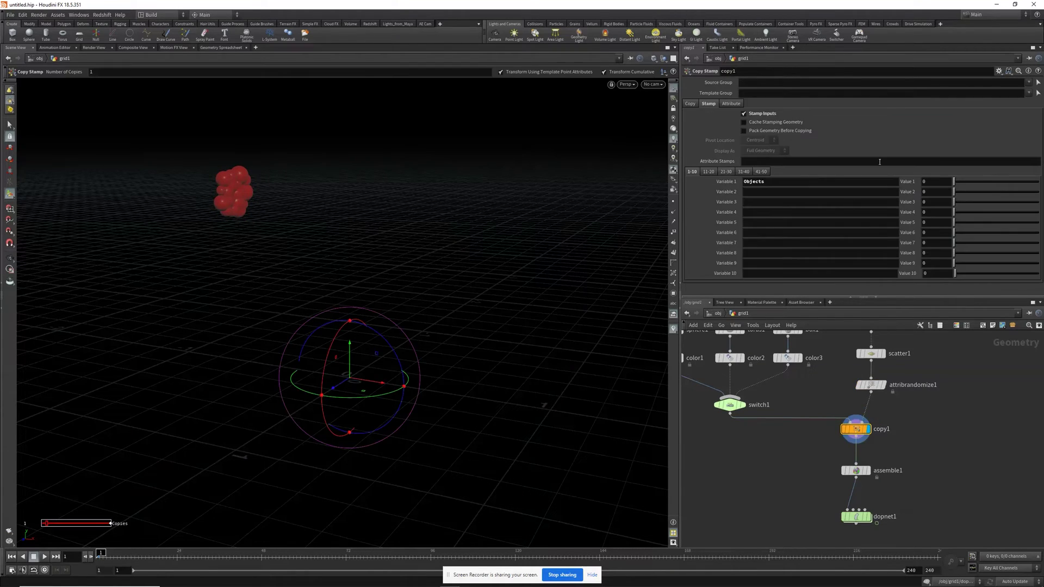
{"action": "left_click", "coordinate": [927, 181]}
{"action": "type", "text": "r"}
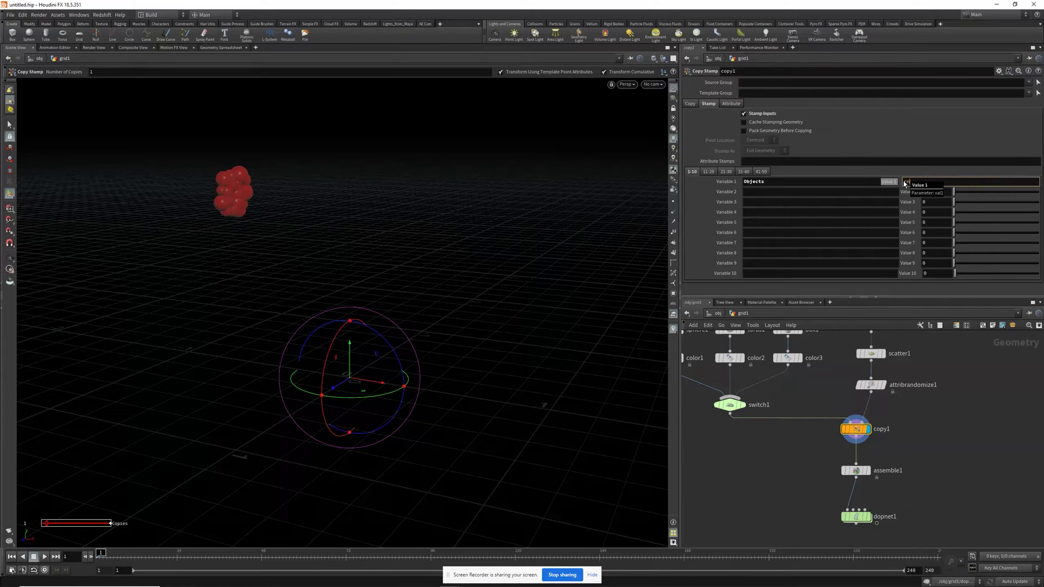
{"action": "type", "text": "and("}
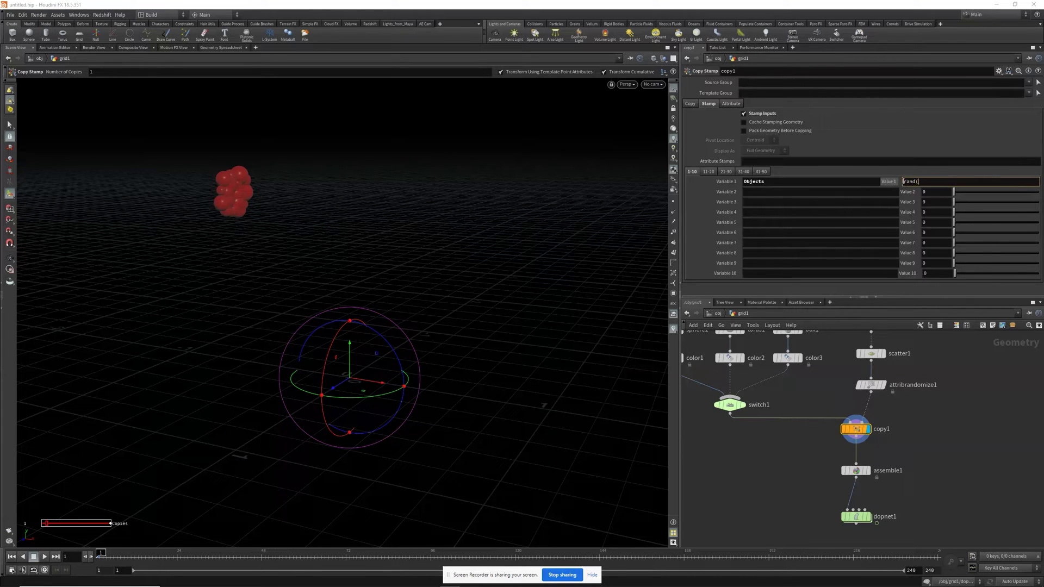
{"action": "type", "text": "@ptnum)*2"}
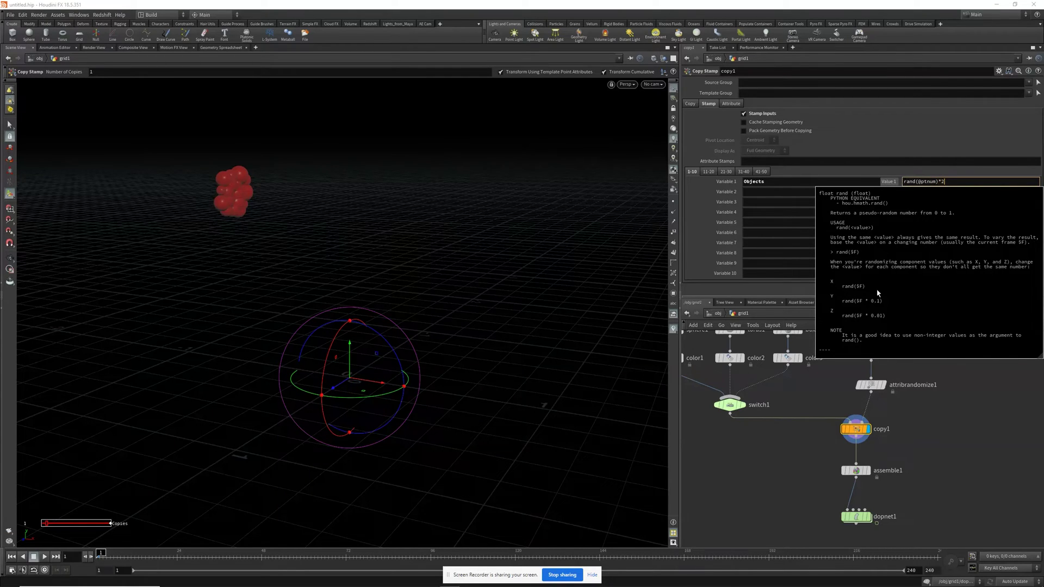
{"action": "key", "text": "Return"}
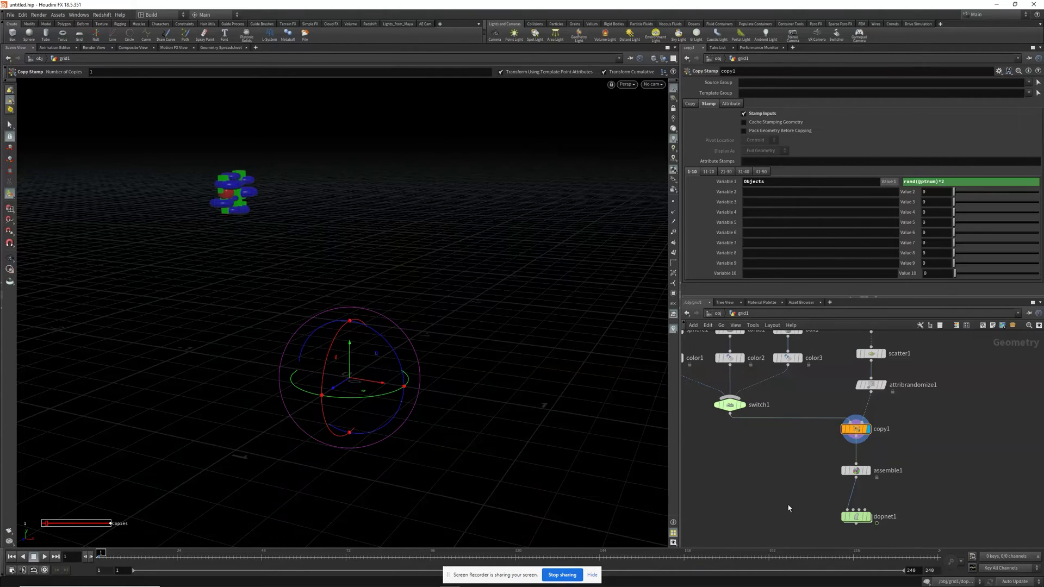
Move the chain from the grid to the Attribute Randomize node upward, making room above Copy Stamp.
{"action": "middle_click_drag", "start_coordinate": [759, 459], "coordinate": [807, 497]}
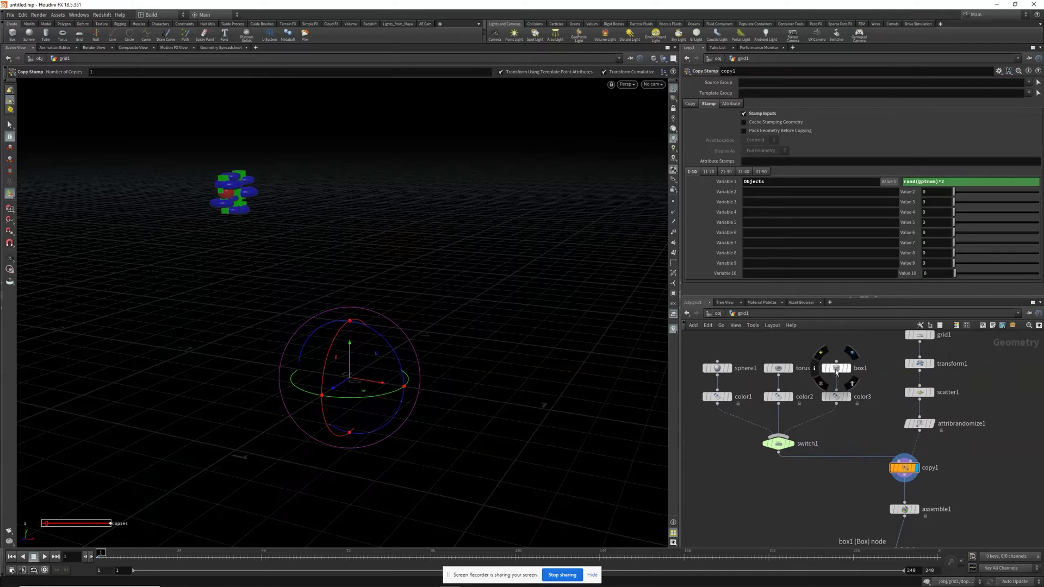
{"action": "middle_click_drag", "start_coordinate": [847, 498], "coordinate": [794, 538]}
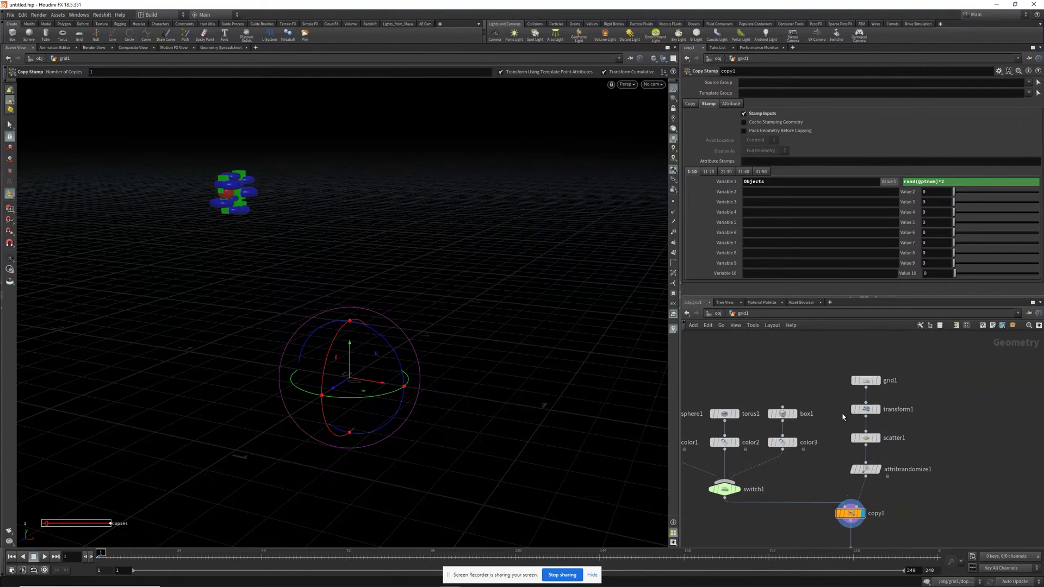
{"action": "left_click_drag", "start_coordinate": [837, 354], "coordinate": [865, 476]}
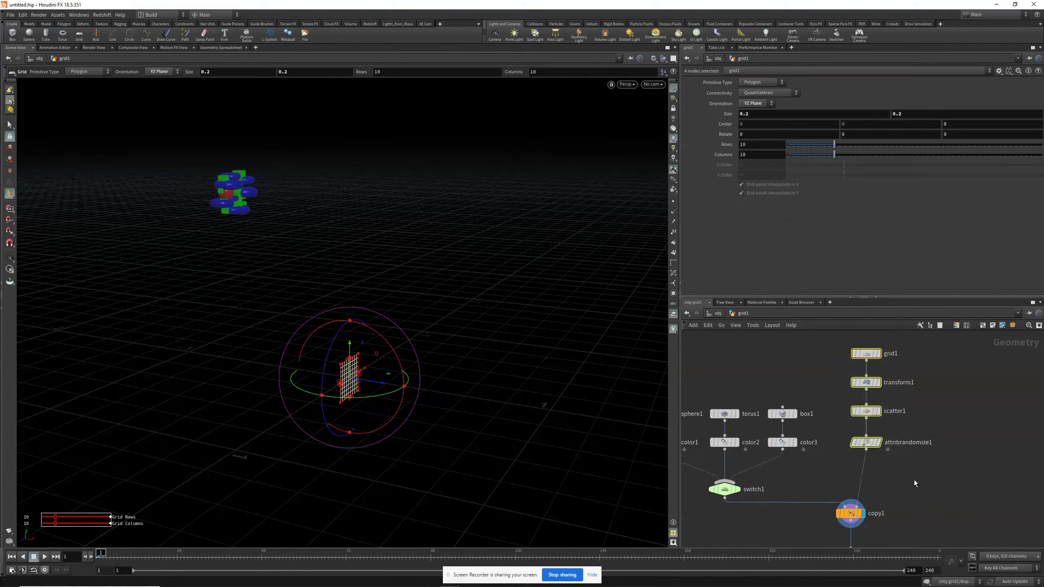
{"action": "left_click", "coordinate": [914, 482]}
Insert a second Attribute Randomize node between the first one and Copy Stamp, with N as its attribute name.
{"action": "key", "text": "Tab"}
{"action": "type", "text": "randomize"}
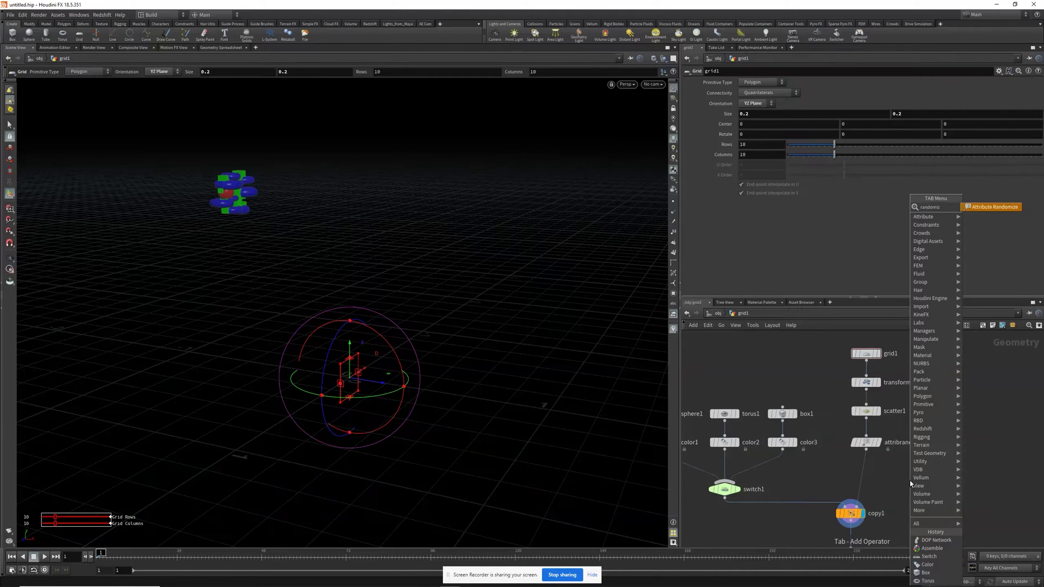
{"action": "key", "text": "Return"}
{"action": "left_click", "coordinate": [910, 483]}
{"action": "left_click", "coordinate": [865, 477]}
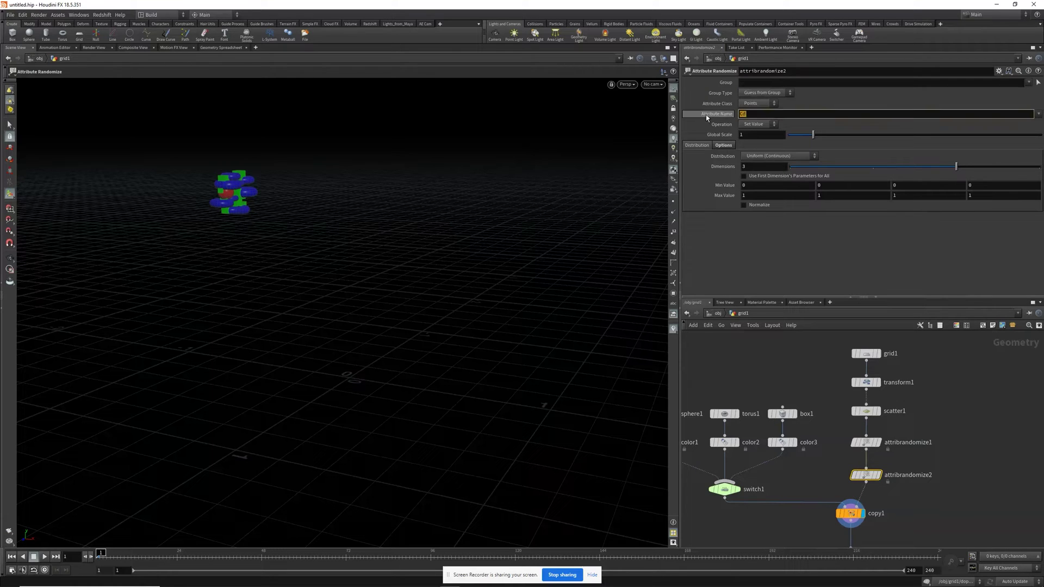
{"action": "type", "text": "N"}
{"action": "key", "text": "Return"}
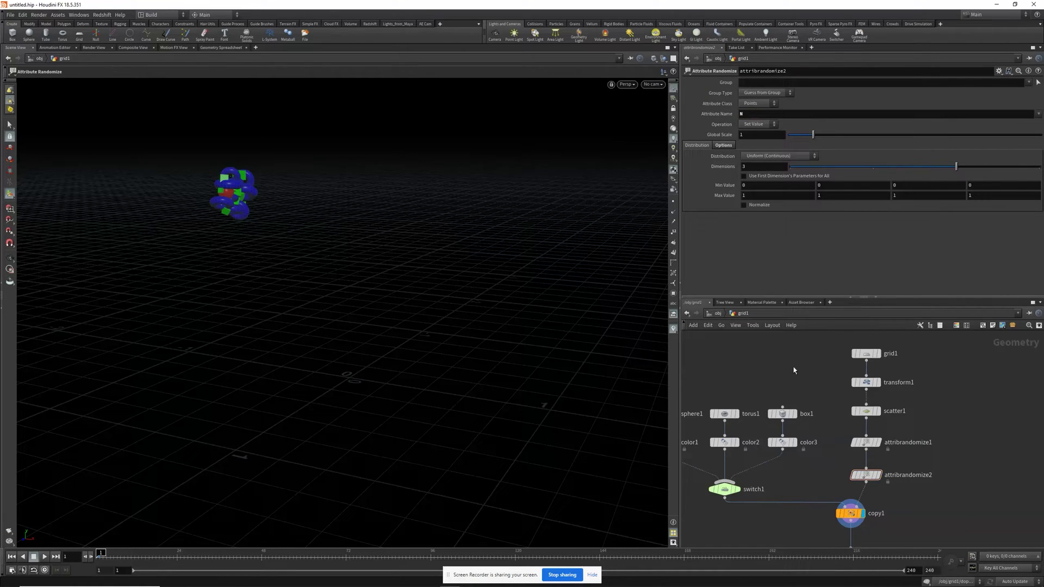
Set the N randomization's minimum to -18, -22, -28 and its maximum to 19, 21.086, 41.
{"action": "middle_click_drag", "start_coordinate": [756, 186], "coordinate": [739, 170]}
{"action": "mouse_move", "coordinate": [840, 196]}
{"action": "middle_mouse_down"}
{"action": "mouse_move", "coordinate": [837, 223]}
{"action": "mouse_move", "coordinate": [839, 181]}
{"action": "mouse_move", "coordinate": [844, 199]}
{"action": "middle_mouse_up"}
{"action": "middle_click_drag", "start_coordinate": [906, 183], "coordinate": [793, 164]}
{"action": "middle_click_drag", "start_coordinate": [917, 197], "coordinate": [981, 183]}
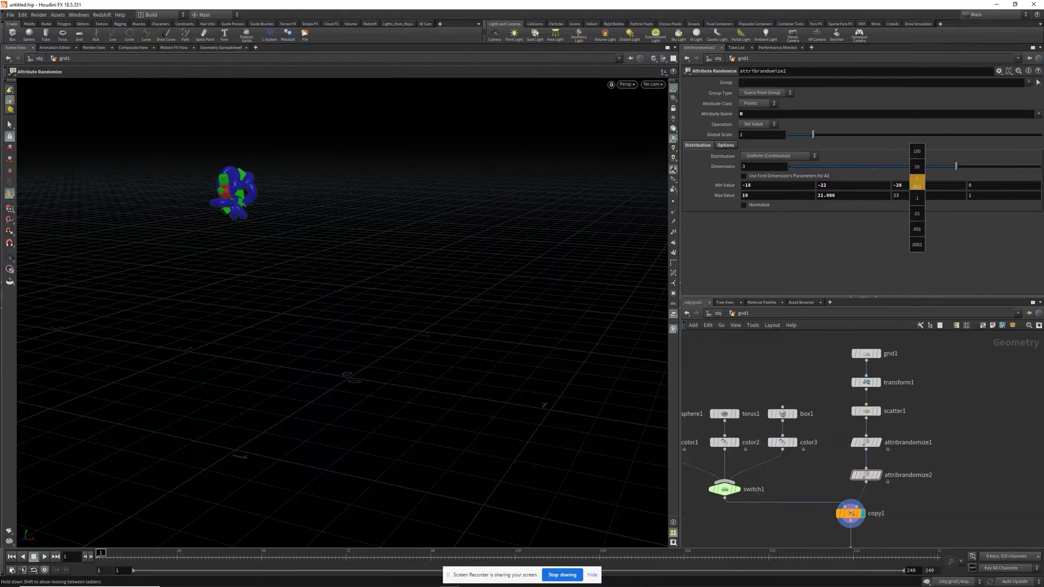
{"action": "middle_click_drag", "start_coordinate": [916, 182], "coordinate": [805, 423]}
Enter the DOP Network and add a Gravity Force node wired into the output node.
{"action": "scroll", "coordinate": [827, 459], "scroll_direction": "down", "scroll_amount": 3}
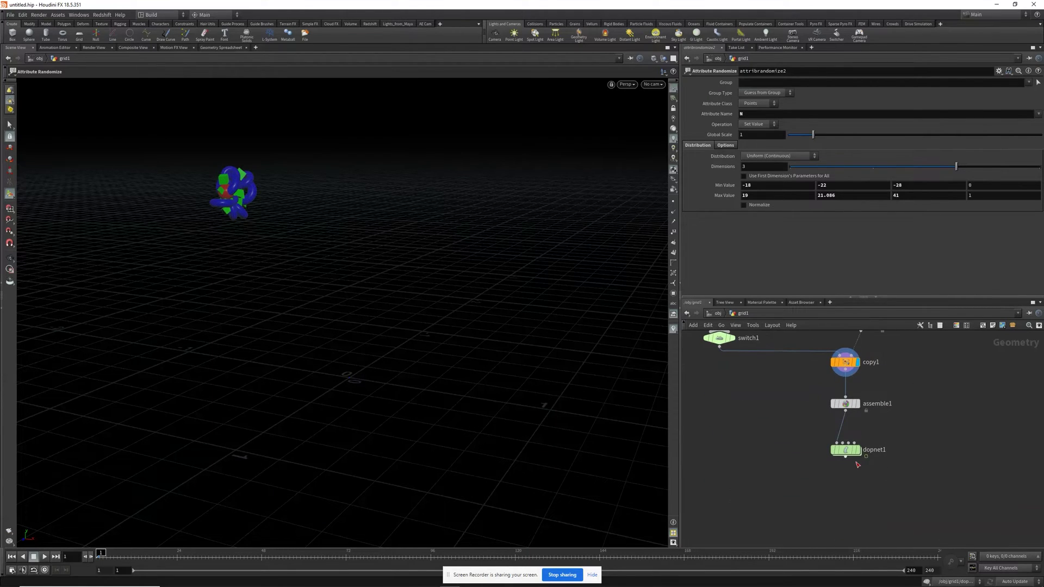
{"action": "left_click", "coordinate": [845, 451]}
{"action": "double_click", "coordinate": [843, 451]}
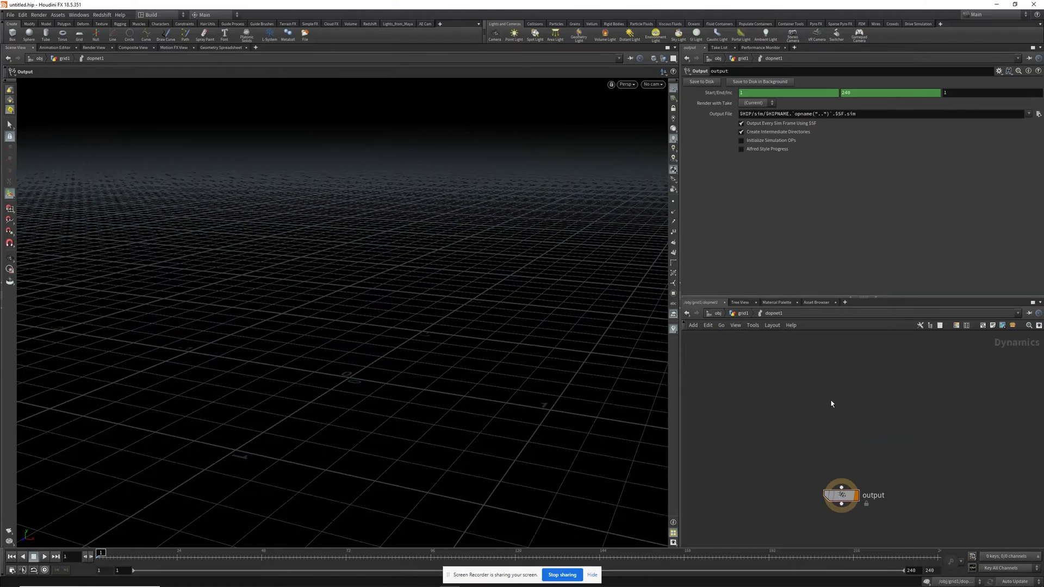
{"action": "key", "text": "Tab"}
{"action": "type", "text": "gravi"}
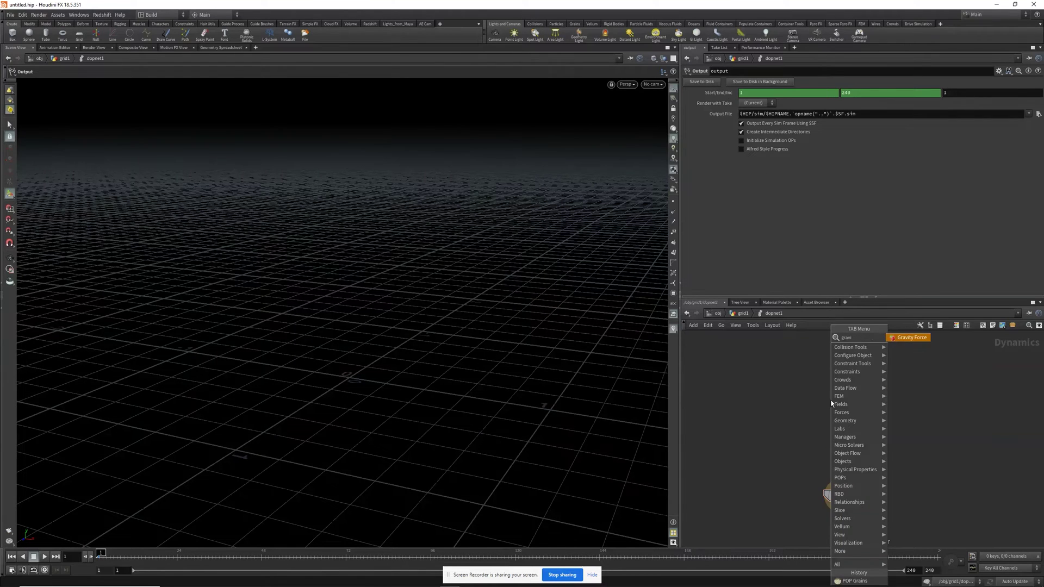
{"action": "key", "text": "Return"}
{"action": "left_click", "coordinate": [842, 427]}
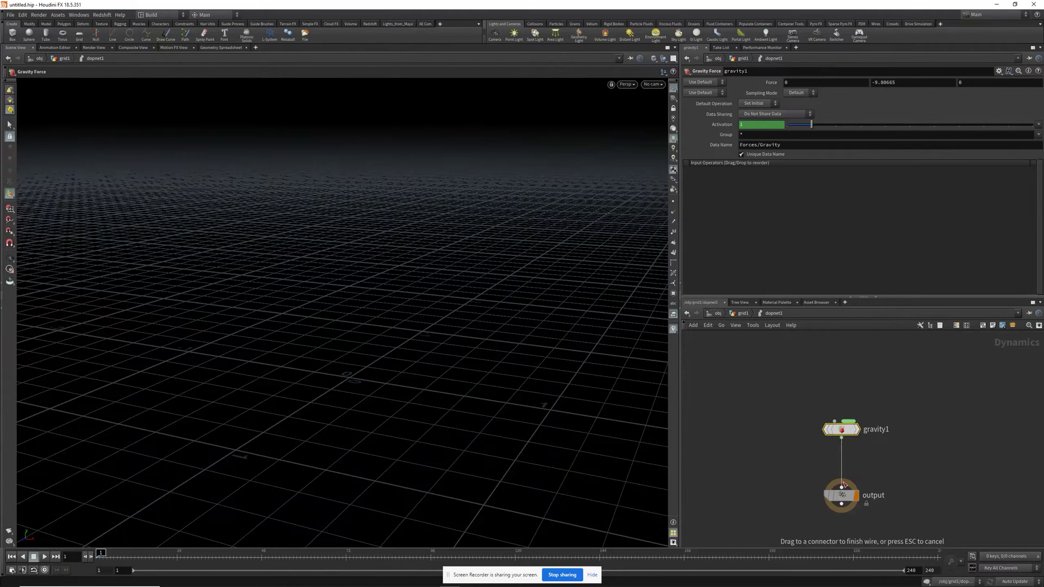
Add a Merge node above the Gravity Force node and wire it into the gravity input.
{"action": "key", "text": "Tab"}
{"action": "type", "text": "mer"}
{"action": "key", "text": "Return"}
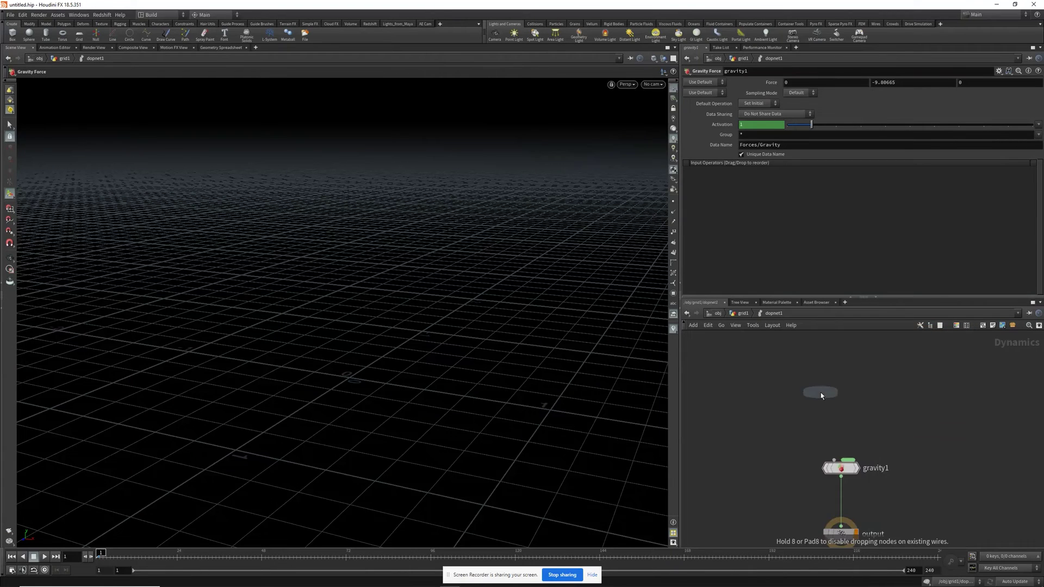
{"action": "left_click", "coordinate": [820, 393]}
{"action": "left_click_drag", "start_coordinate": [820, 401], "coordinate": [840, 461]}
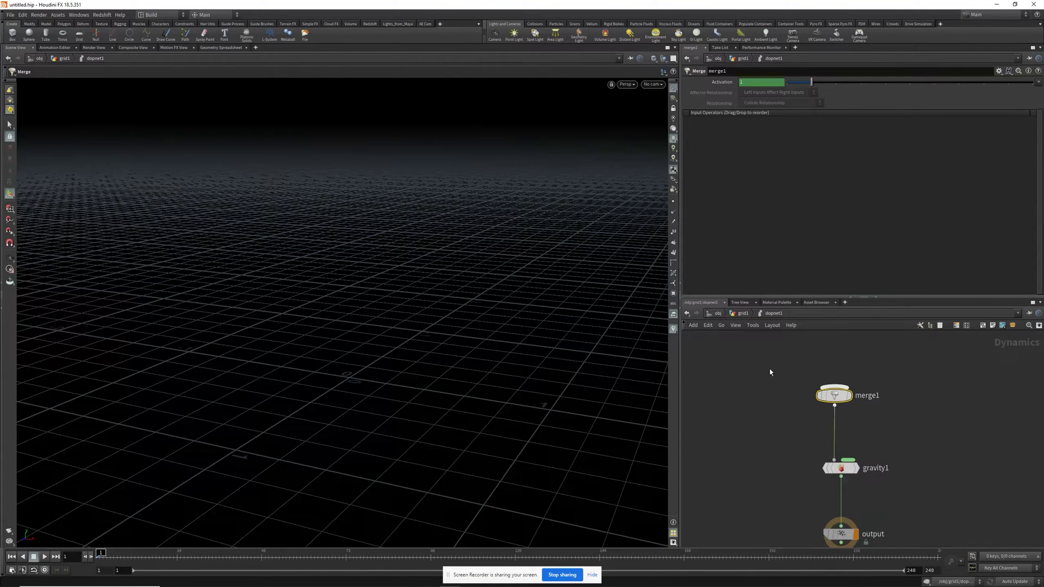
Add an RBD Packed Object node above and to the left of the Merge node.
{"action": "key", "text": "l"}
{"action": "key", "text": "Tab"}
{"action": "type", "text": "rbd"}
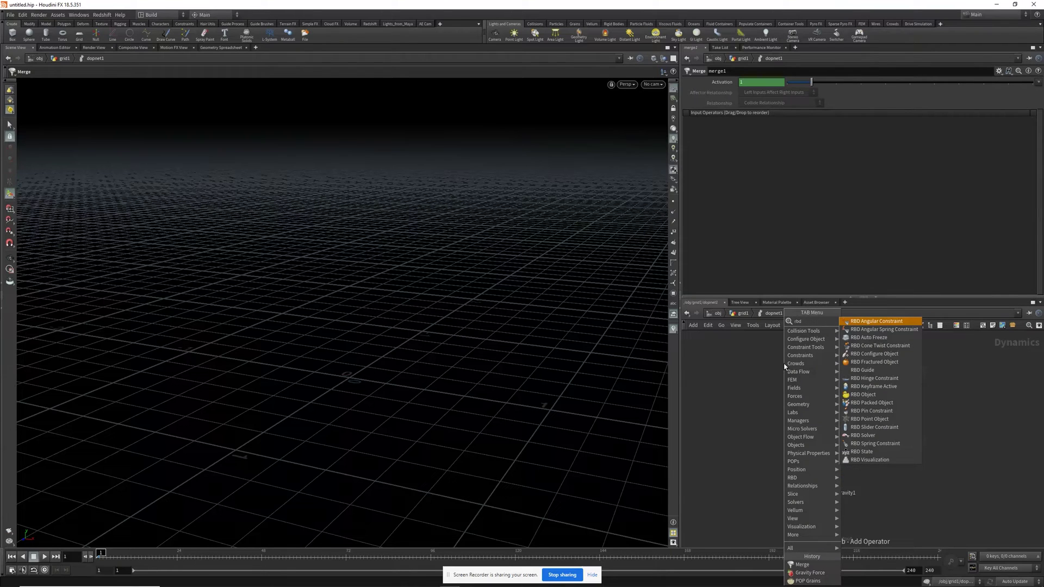
{"action": "left_click", "coordinate": [864, 403]}
{"action": "left_click", "coordinate": [744, 388]}
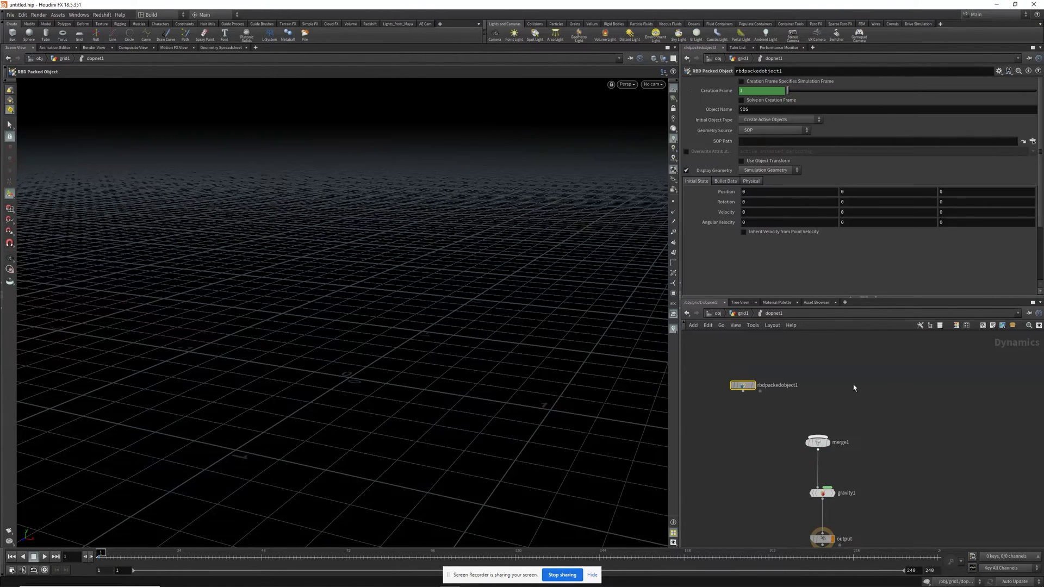
Add a POP Source node to the right of the RBD Packed Object.
{"action": "key", "text": "Tab"}
{"action": "type", "text": "popob"}
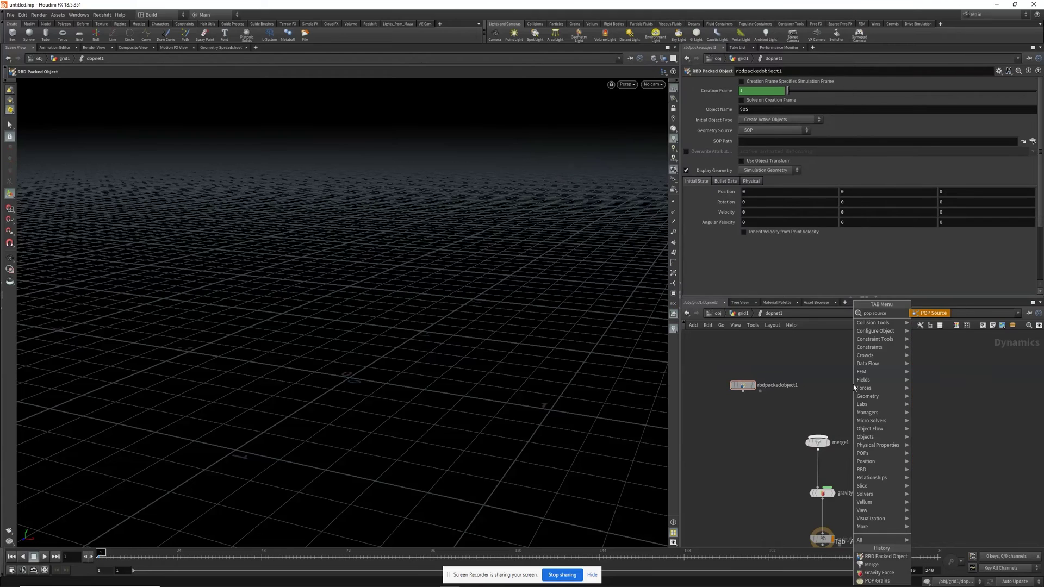
{"action": "key", "text": "Return"}
{"action": "left_click", "coordinate": [853, 384]}
{"action": "left_click", "coordinate": [876, 386]}
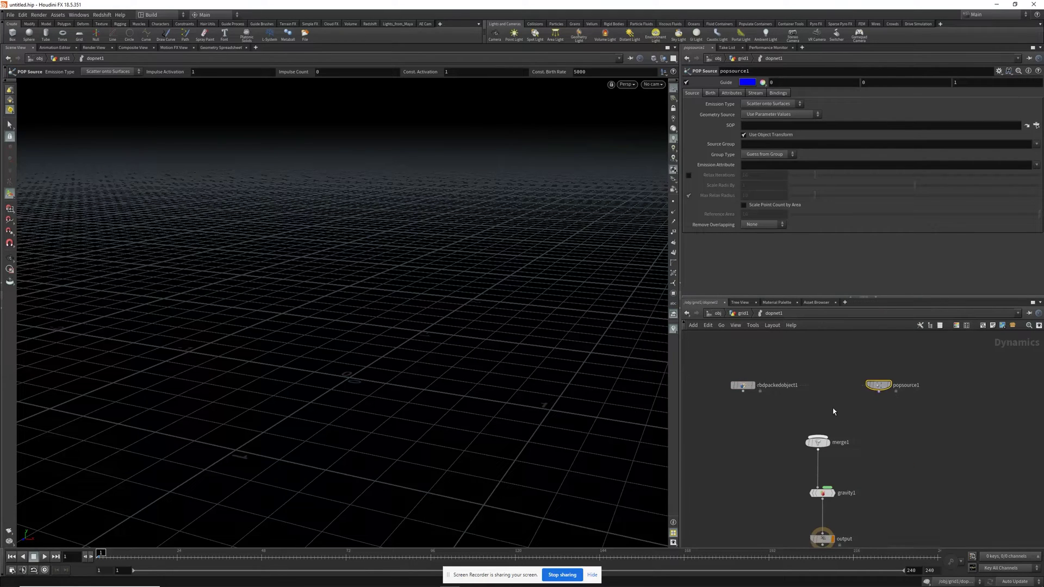
Add a Rigid Body Solver above Merge and wire the RBD Packed Object and POP Source into it.
{"action": "key", "text": "Tab"}
{"action": "type", "text": "rigid"}
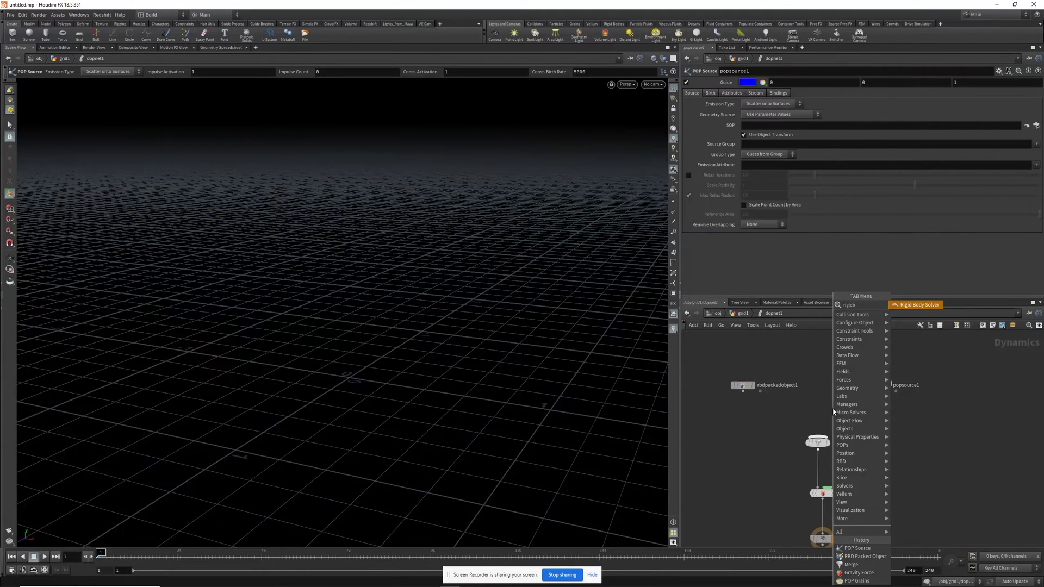
{"action": "type", "text": "b"}
{"action": "key", "text": "Return"}
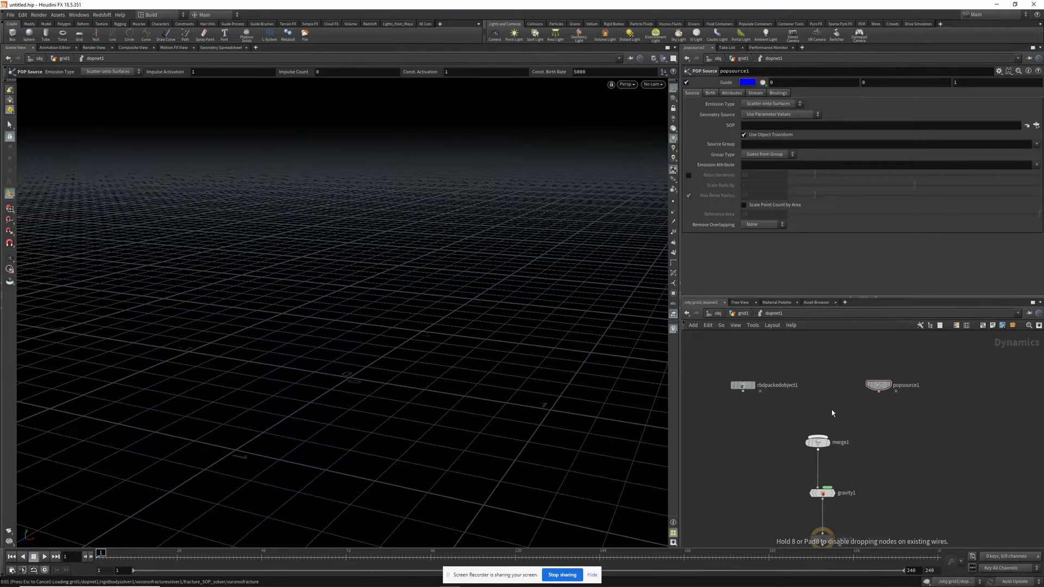
{"action": "left_click_drag", "start_coordinate": [831, 409], "coordinate": [804, 406]}
{"action": "left_click_drag", "start_coordinate": [743, 391], "coordinate": [797, 400]}
{"action": "left_click_drag", "start_coordinate": [878, 391], "coordinate": [816, 439]}
Add a Ground Plane as the Merge node's first input, ahead of the Rigid Body Solver, and lay out the network.
{"action": "key", "text": "Tab"}
{"action": "type", "text": "ground plan"}
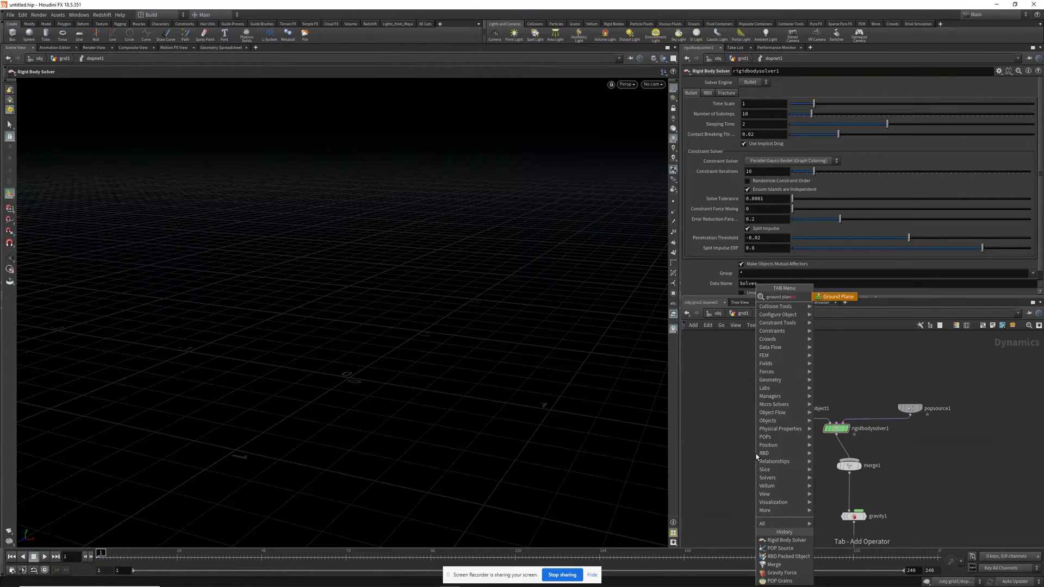
{"action": "key", "text": "Return"}
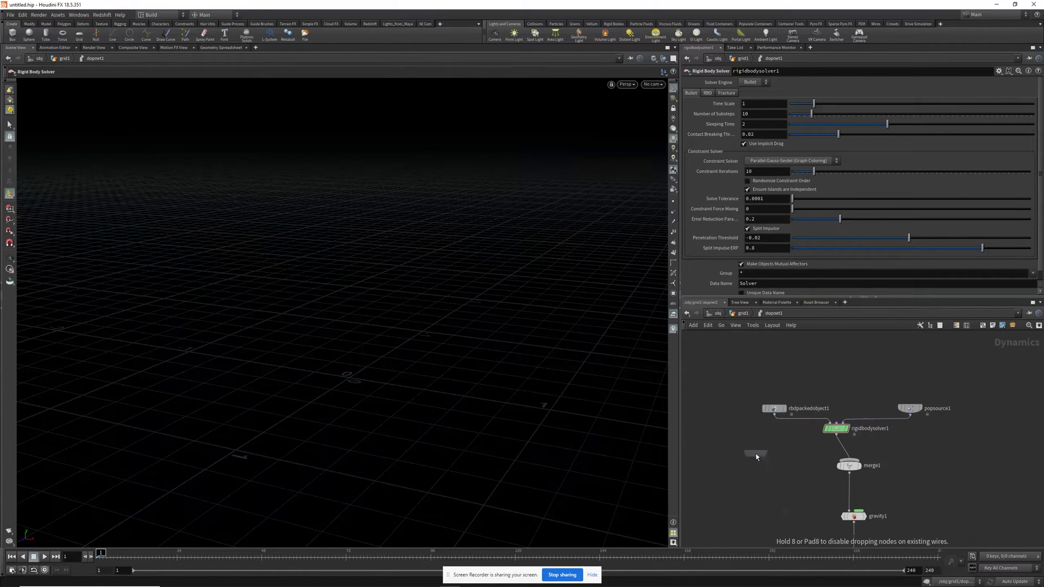
{"action": "left_click", "coordinate": [756, 454]}
{"action": "left_click_drag", "start_coordinate": [756, 459], "coordinate": [839, 466]}
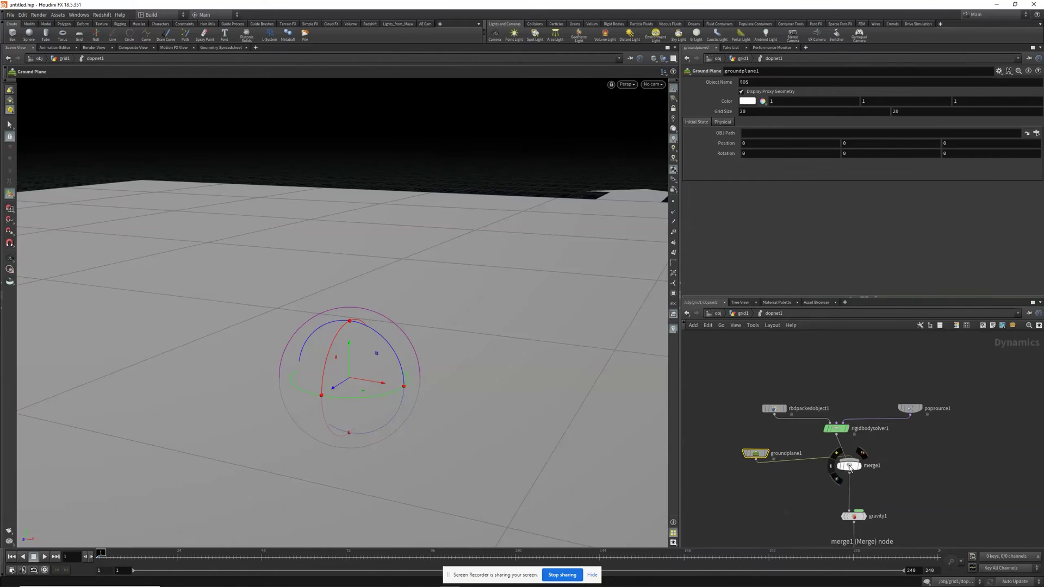
{"action": "left_click", "coordinate": [840, 466]}
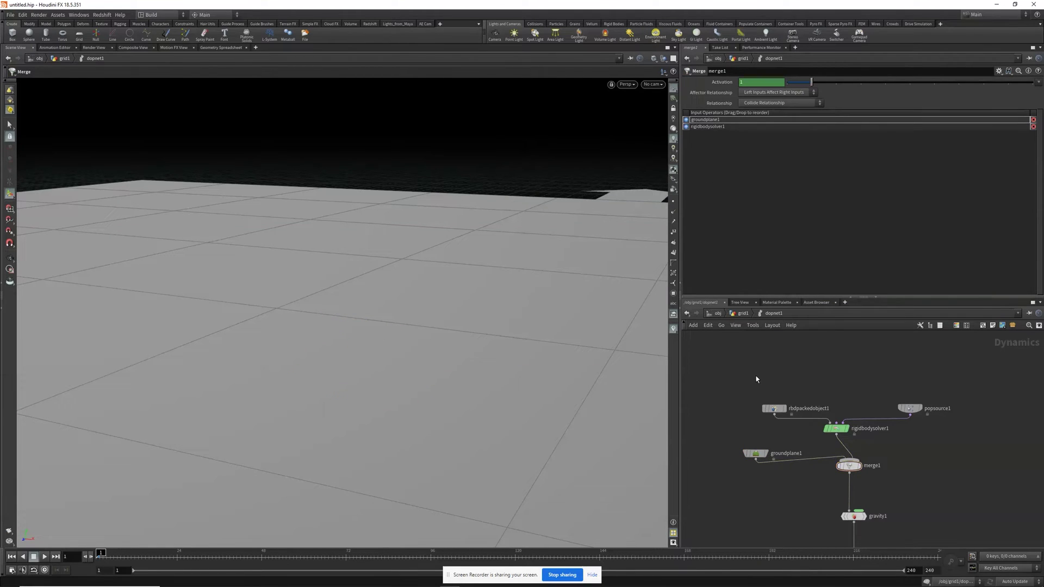
{"action": "key", "text": "l"}
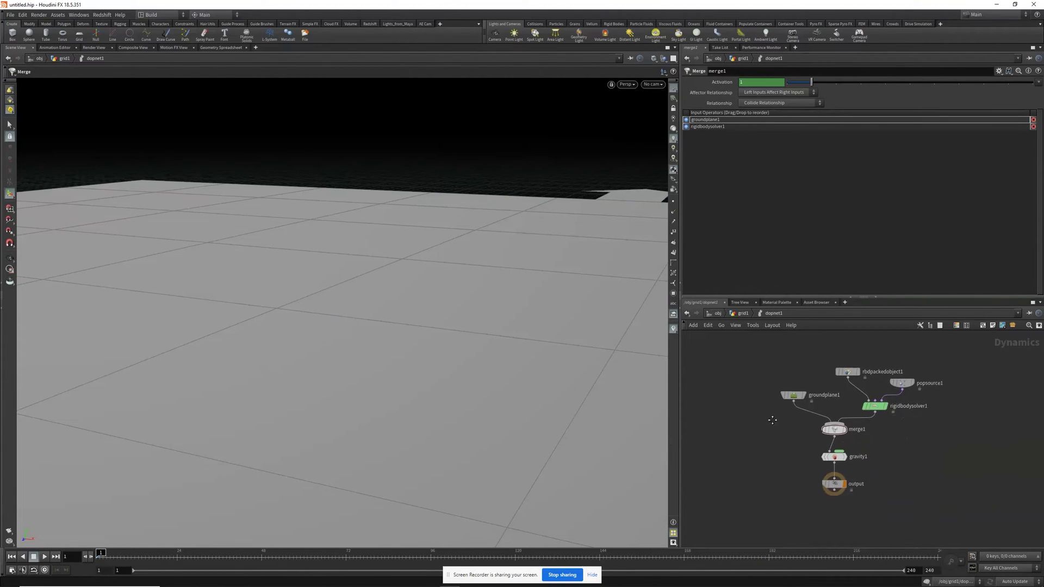
Set the POP Source's emission type to All Geometry and its geometry source to Use First Context Geometry.
{"action": "left_click", "coordinate": [872, 371]}
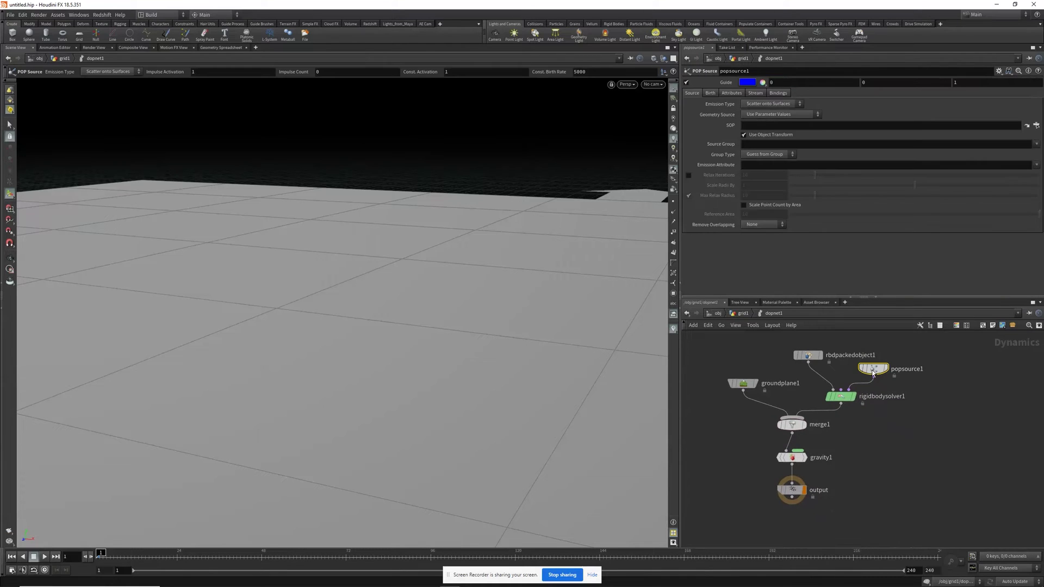
{"action": "left_click", "coordinate": [766, 103]}
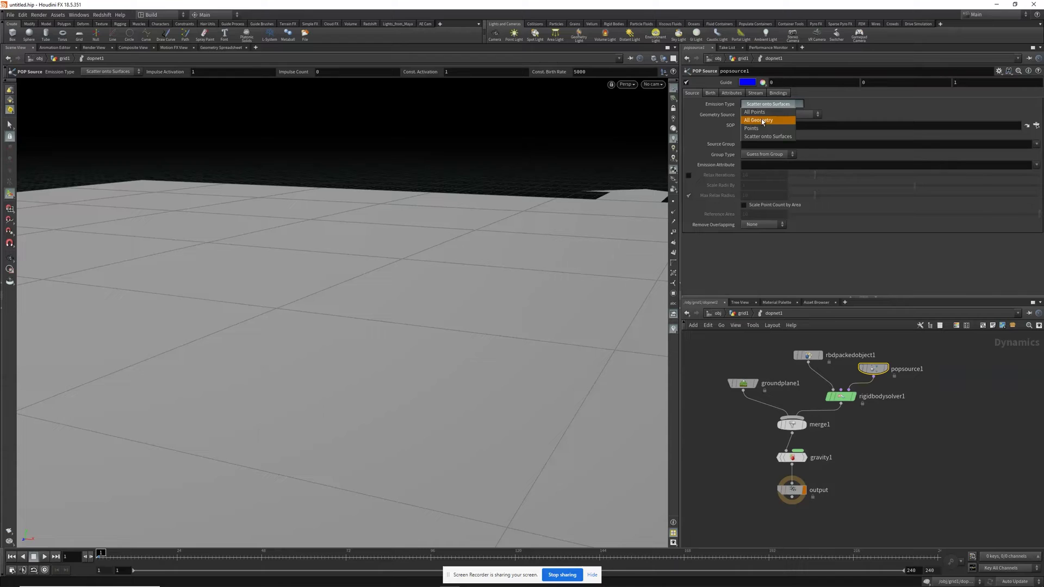
{"action": "left_click", "coordinate": [760, 119]}
{"action": "left_click", "coordinate": [772, 114]}
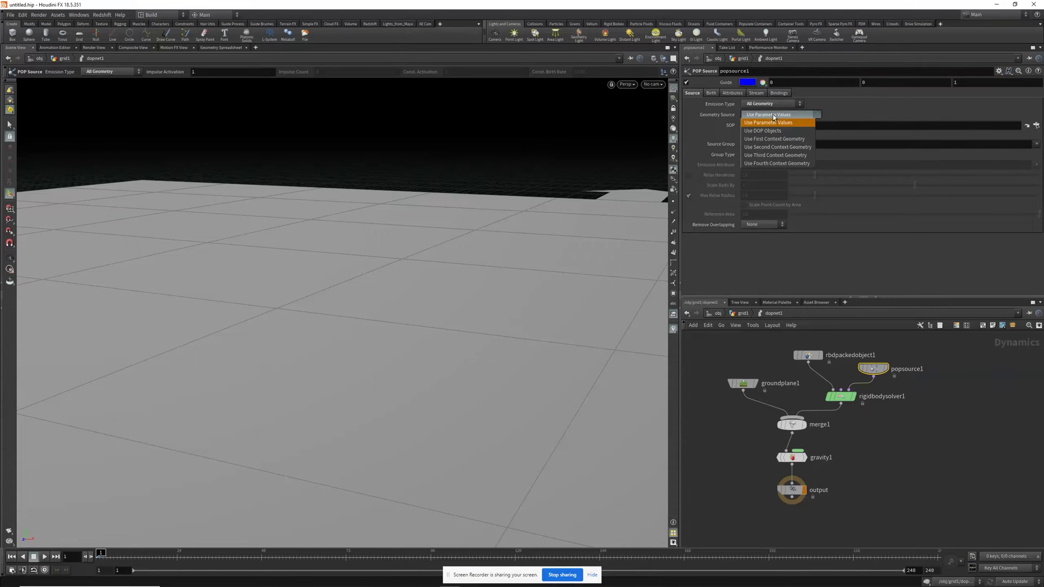
{"action": "left_click", "coordinate": [767, 139]}
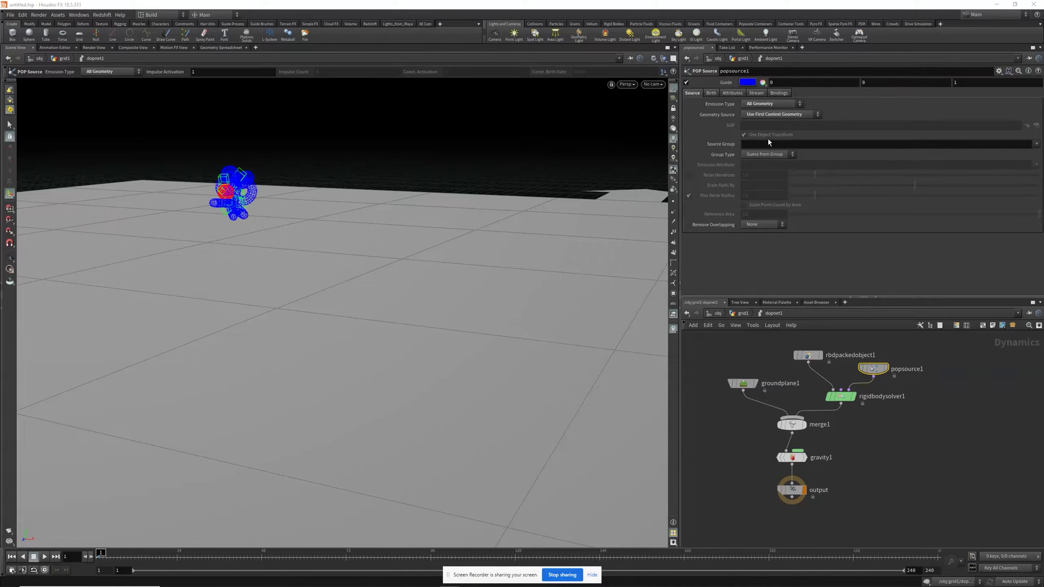
Play the simulation to check how the emitted shapes fall, then return to the first frame.
{"action": "middle_click_drag", "start_coordinate": [743, 470], "coordinate": [789, 453]}
{"action": "left_click_drag", "start_coordinate": [344, 275], "coordinate": [311, 278], "text": "alt"}
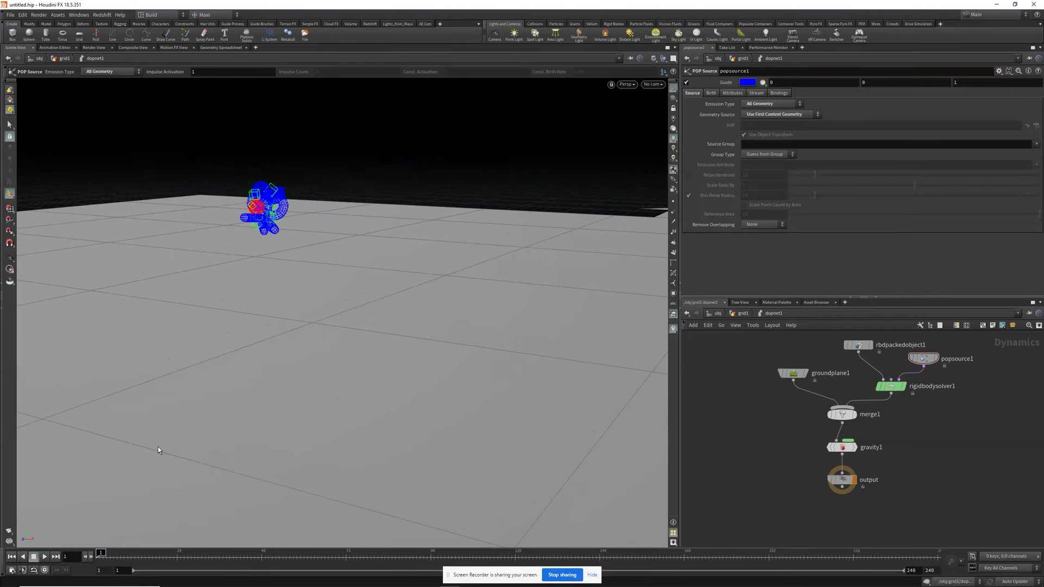
{"action": "left_click", "coordinate": [46, 556]}
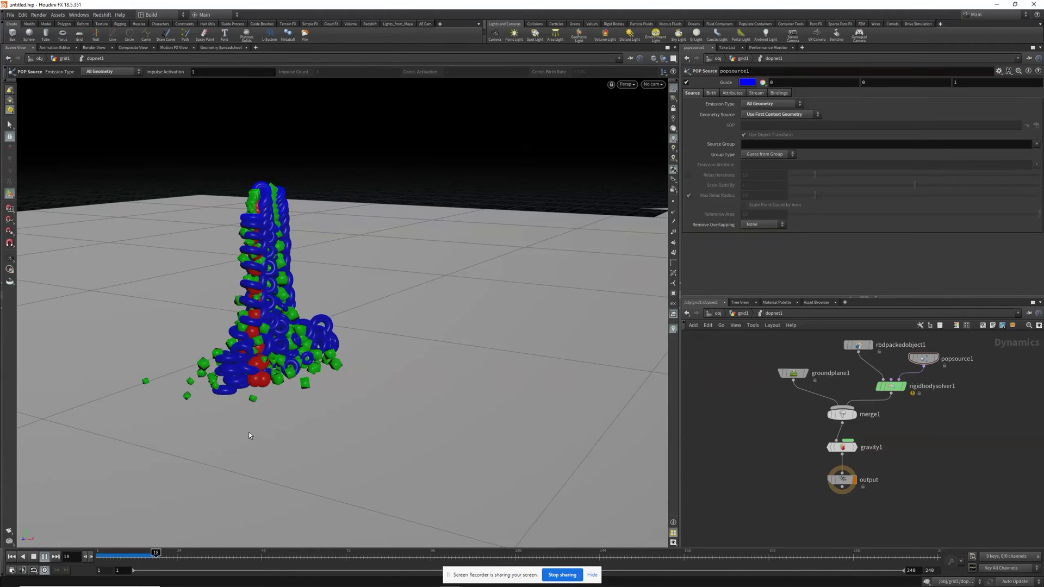
{"action": "left_click", "coordinate": [20, 557]}
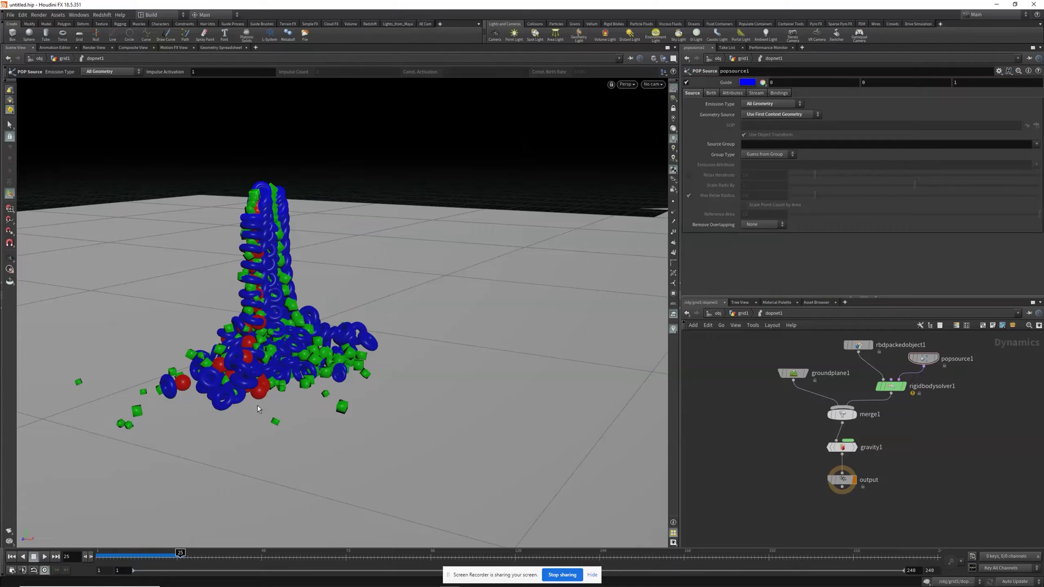
{"action": "left_click_drag", "start_coordinate": [270, 404], "coordinate": [304, 350], "text": "alt"}
{"action": "right_click_drag", "start_coordinate": [321, 348], "coordinate": [352, 350], "text": "alt"}
{"action": "key", "text": "Return"}
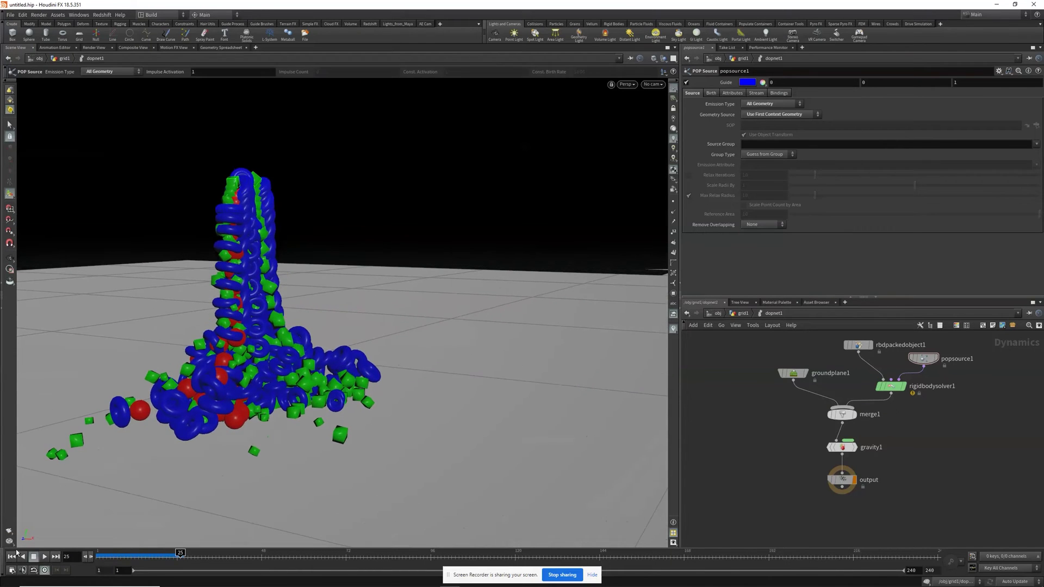
{"action": "left_click", "coordinate": [11, 556]}
Switch the POP Source to Set initial velocity with an X velocity of 5, and preview the simulation.
{"action": "left_click", "coordinate": [923, 359]}
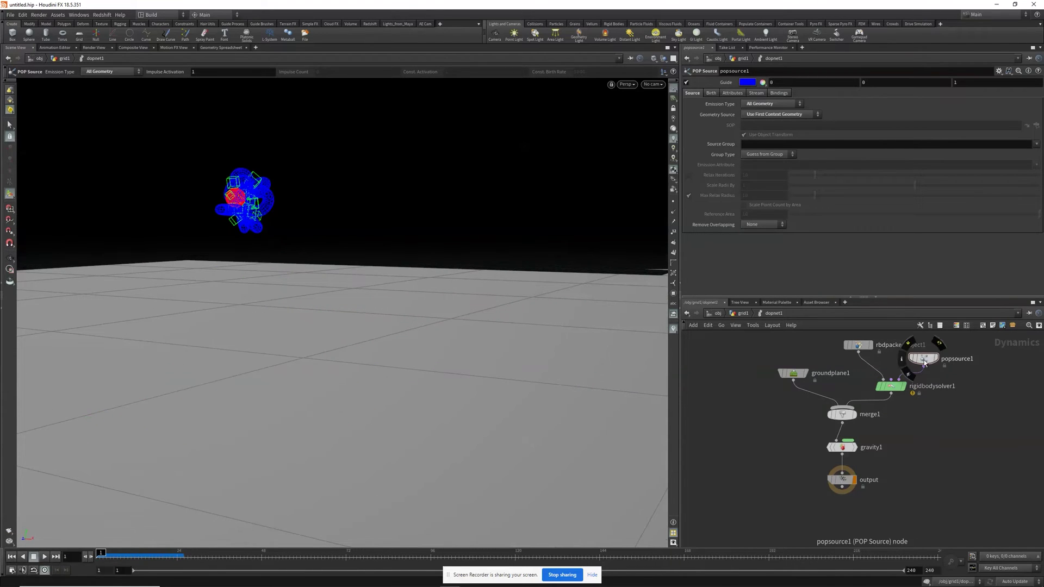
{"action": "left_click", "coordinate": [731, 93]}
{"action": "left_click", "coordinate": [772, 125]}
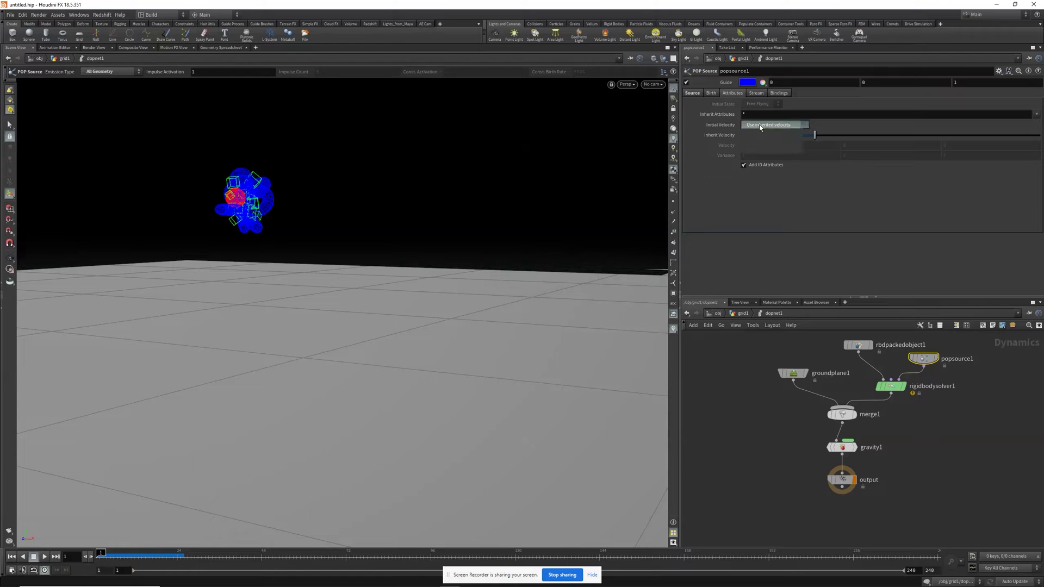
{"action": "left_click", "coordinate": [753, 148]}
{"action": "left_click_drag", "start_coordinate": [753, 147], "coordinate": [722, 150]}
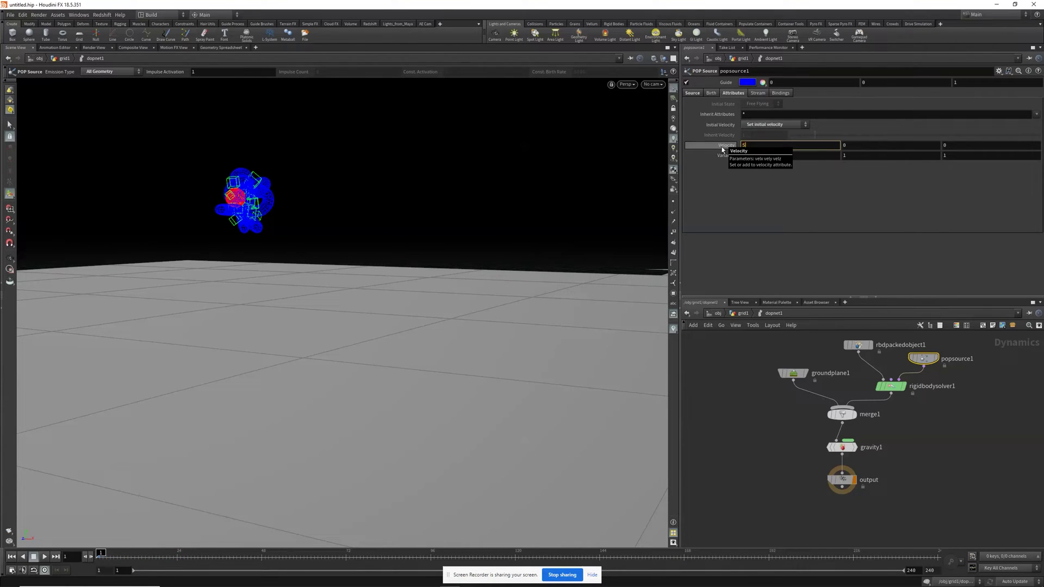
{"action": "key", "text": "Return"}
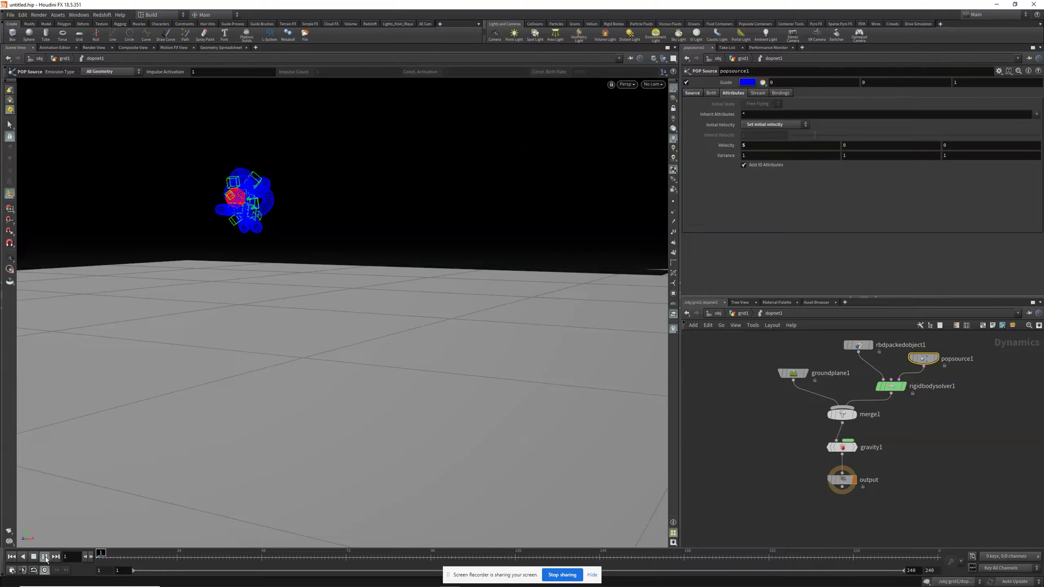
{"action": "left_click", "coordinate": [45, 556]}
{"action": "left_click", "coordinate": [11, 557]}
Set the POP Source's X velocity to 1 and preview the simulation from the first frame.
{"action": "left_click", "coordinate": [761, 145]}
{"action": "type", "text": "1"}
{"action": "key", "text": "Return"}
{"action": "left_click", "coordinate": [45, 556]}
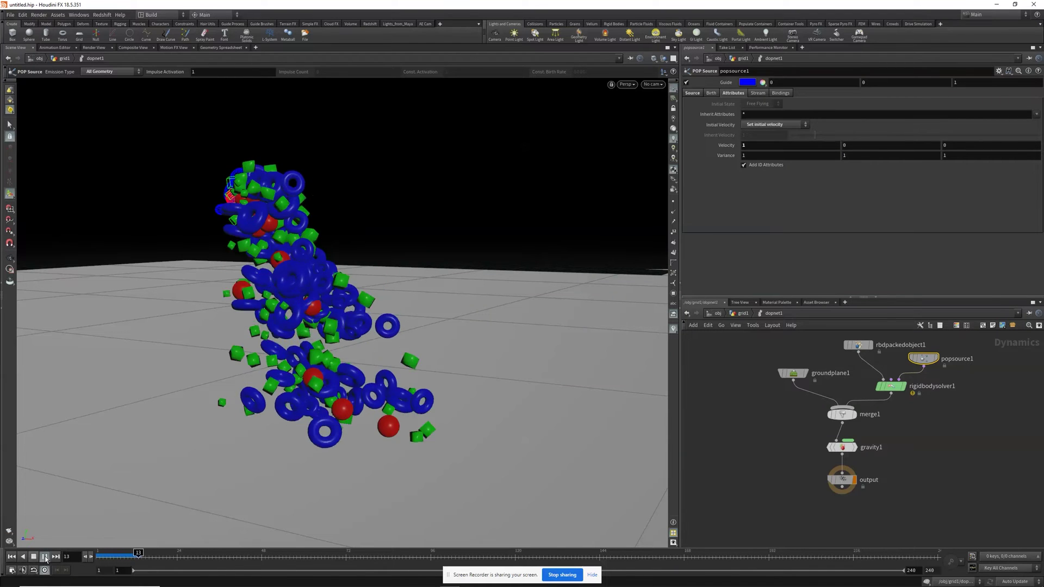
{"action": "left_click", "coordinate": [11, 556]}
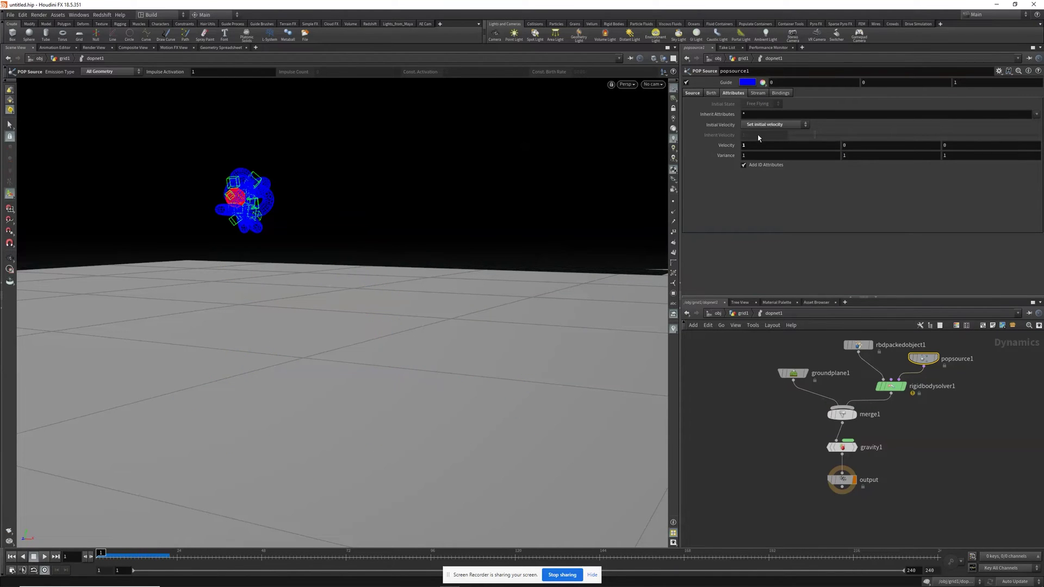
Set the POP Source's X velocity to 2, play the simulation and return to the first frame.
{"action": "left_click_drag", "start_coordinate": [754, 145], "coordinate": [725, 148]}
{"action": "key", "text": "Return"}
{"action": "left_click", "coordinate": [47, 556]}
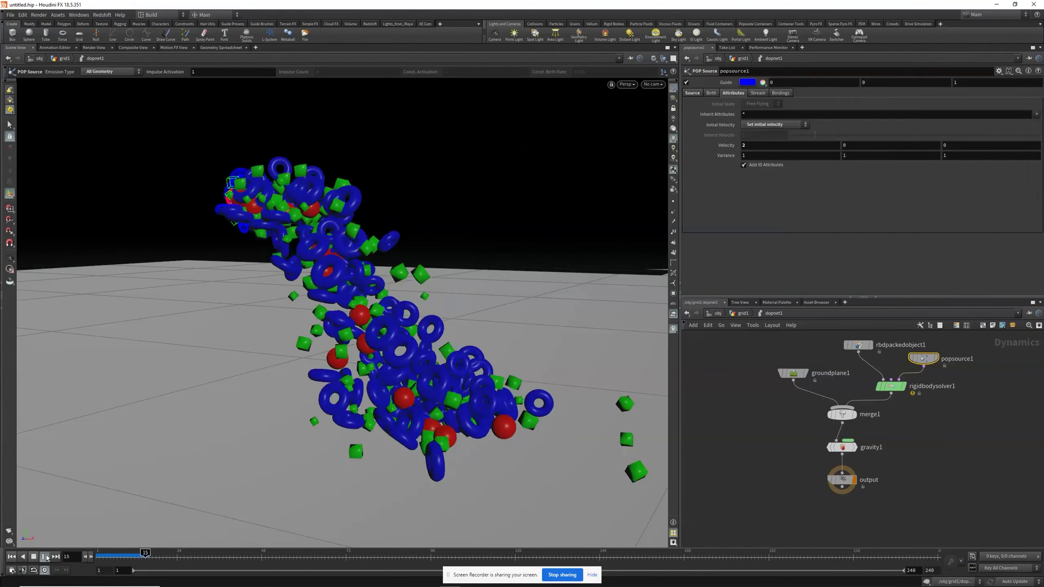
{"action": "left_click", "coordinate": [11, 556]}
Return to the grid1 geometry network, place a DOP I/O node below dopnet1 and make it the displayed node.
{"action": "left_click", "coordinate": [740, 313]}
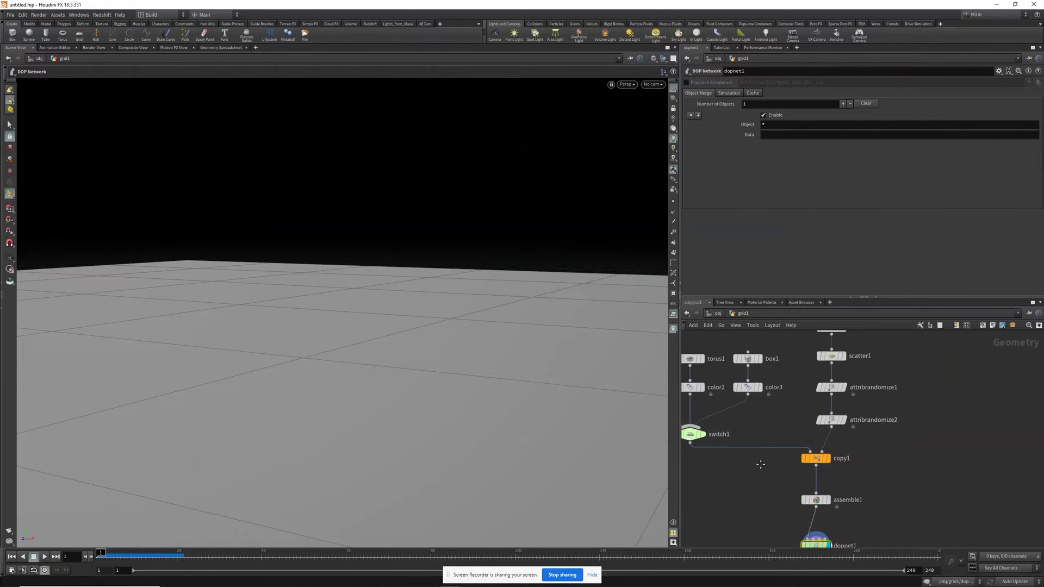
{"action": "middle_click_drag", "start_coordinate": [758, 452], "coordinate": [759, 370]}
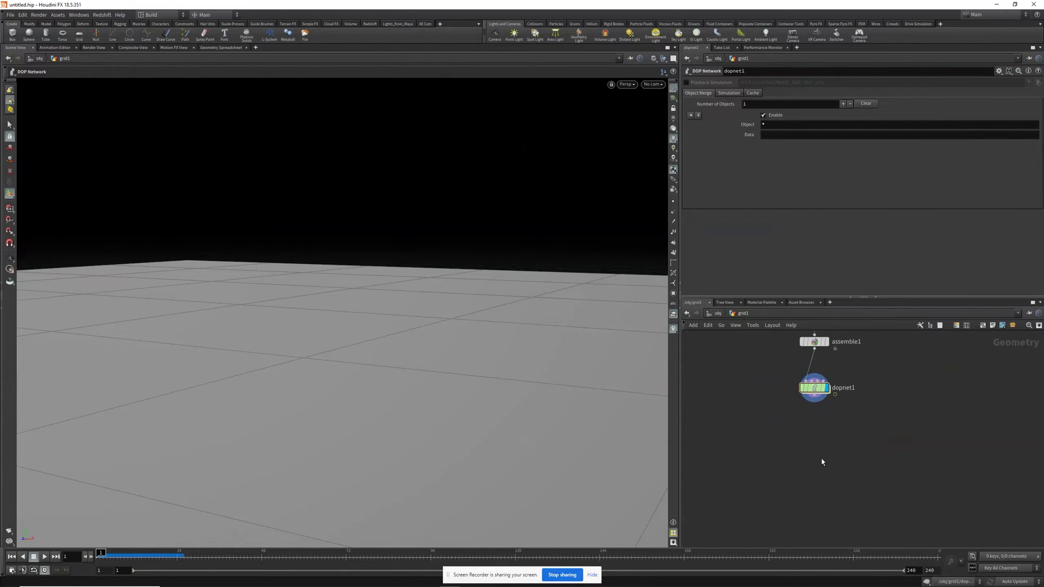
{"action": "key", "text": "Tab"}
{"action": "type", "text": "dopio"}
{"action": "key", "text": "Return"}
{"action": "left_click", "coordinate": [822, 459]}
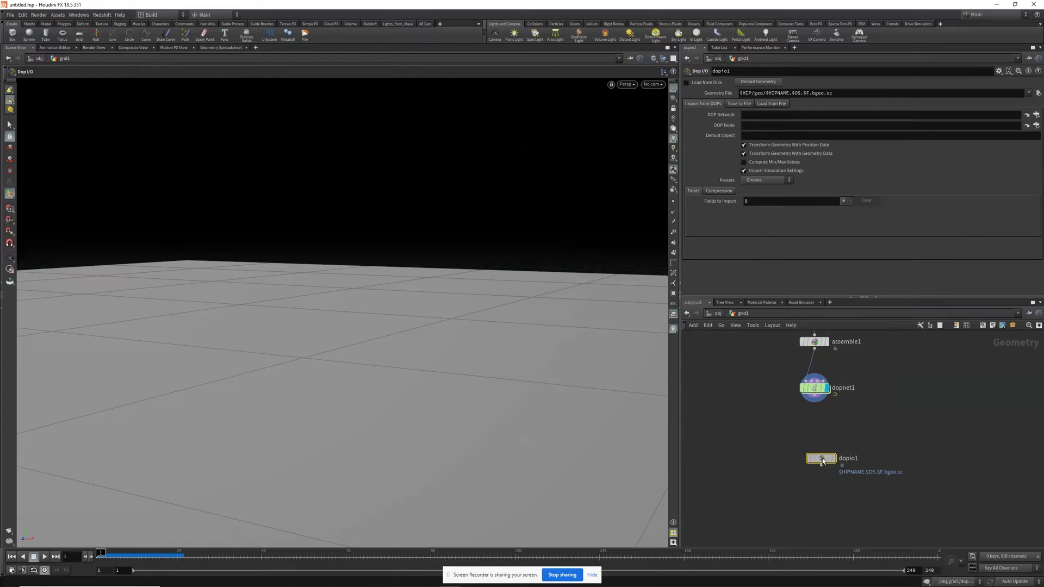
{"action": "left_click_drag", "start_coordinate": [821, 458], "coordinate": [815, 423]}
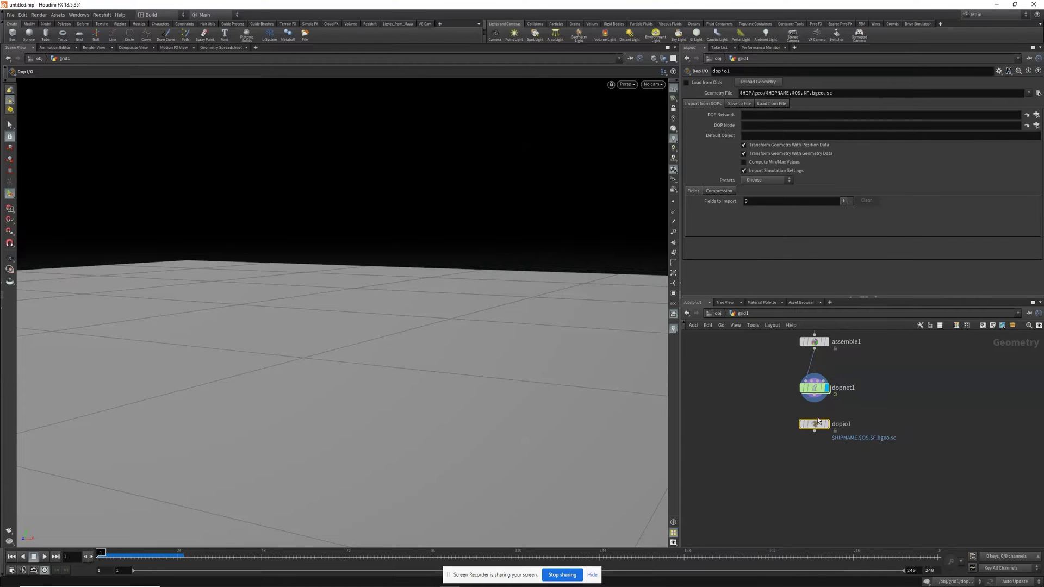
{"action": "left_click", "coordinate": [827, 424]}
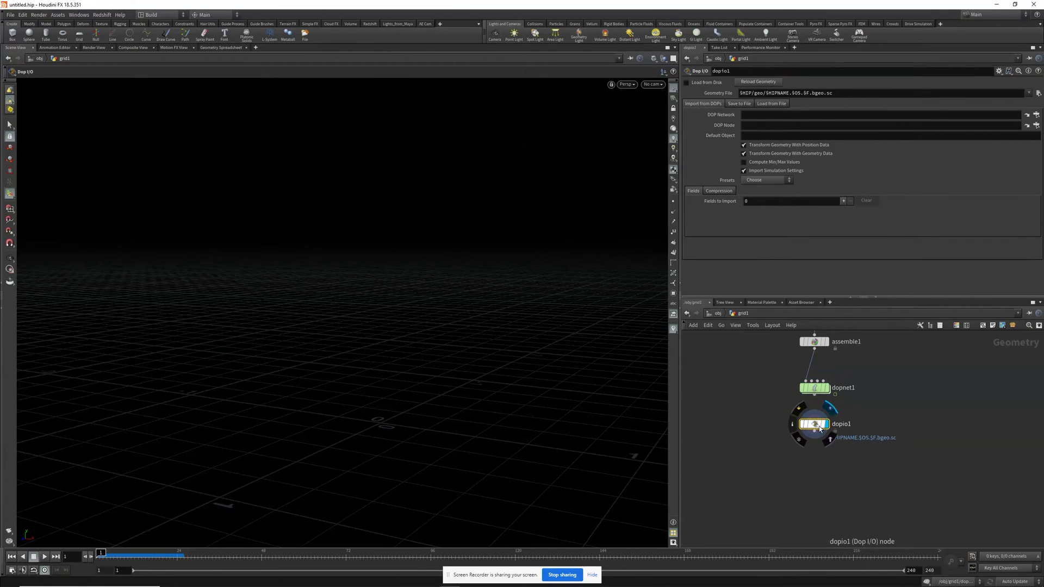
Set the DOP I/O's DOP Network to ../dopnet1 and DOP Node to ../dopnet1/rbdpackedobject1/, and apply the Particles preset.
{"action": "left_click_drag", "start_coordinate": [762, 125], "coordinate": [759, 115]}
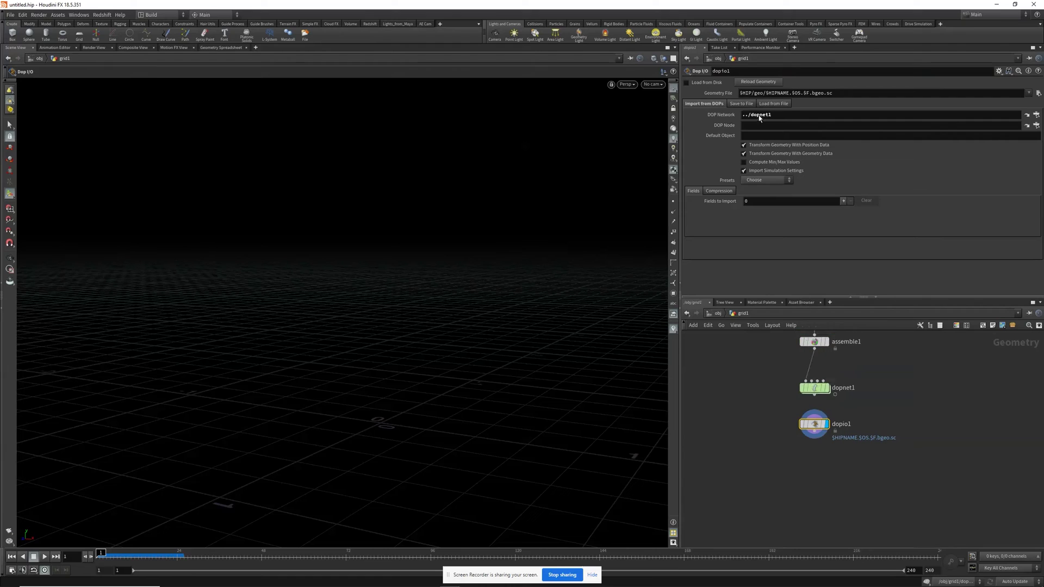
{"action": "left_click_drag", "start_coordinate": [815, 387], "coordinate": [787, 124]}
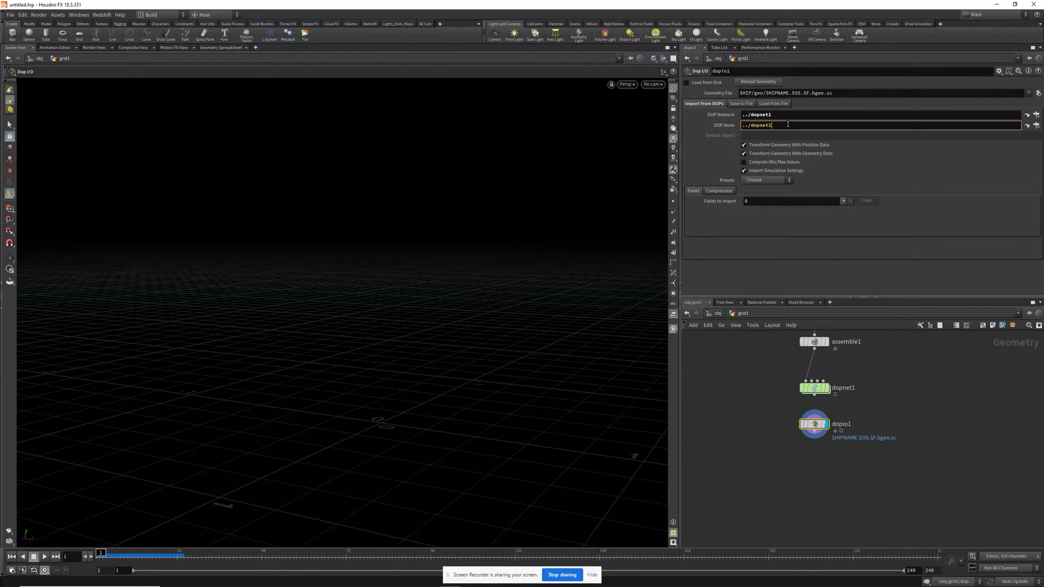
{"action": "type", "text": "/"}
{"action": "type", "text": "rb"}
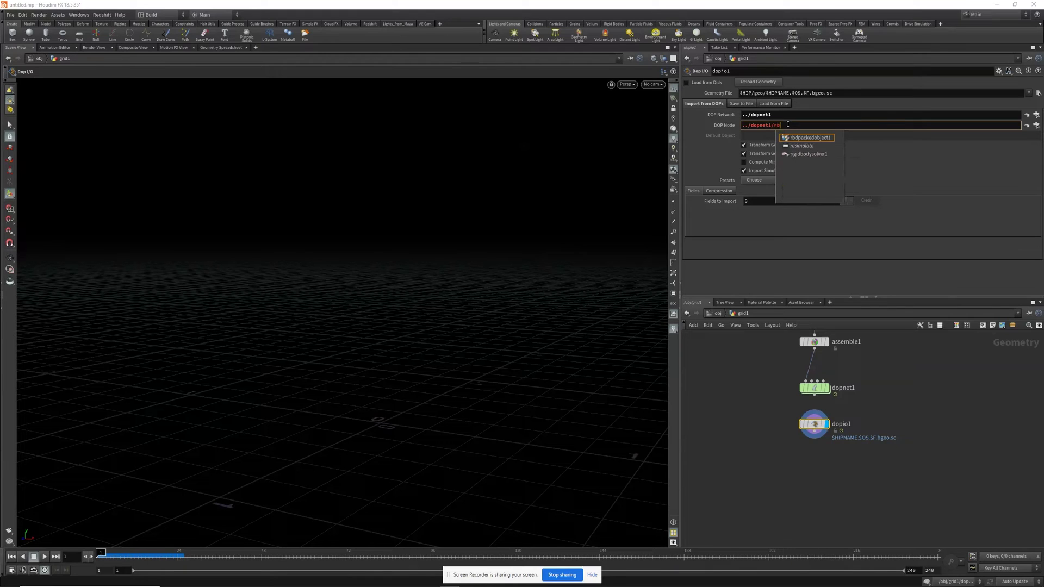
{"action": "type", "text": "dpack"}
{"action": "key", "text": "Tab"}
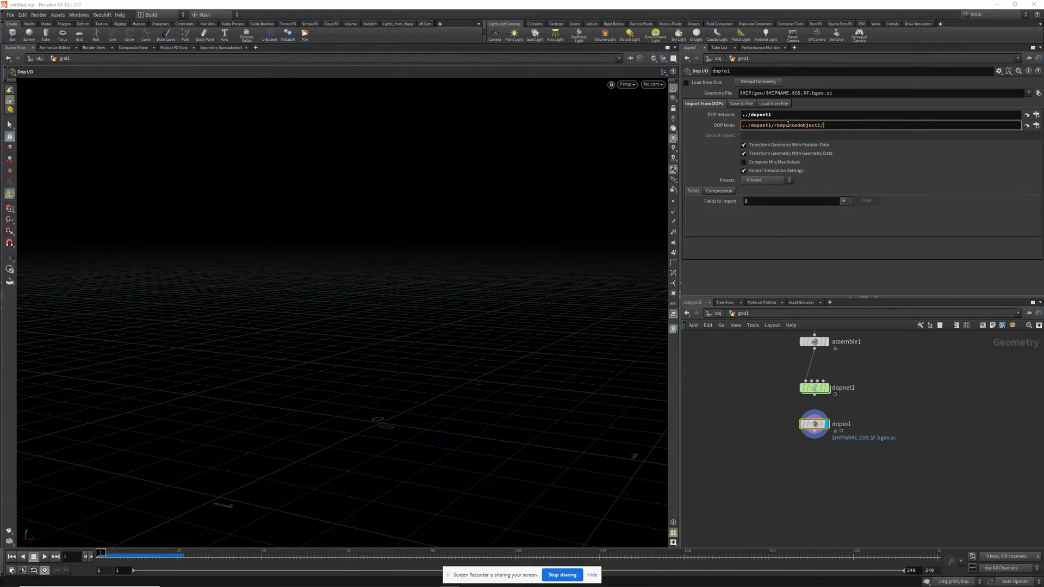
{"action": "type", "text": "/"}
{"action": "key", "text": "Return"}
{"action": "left_click", "coordinate": [765, 180]}
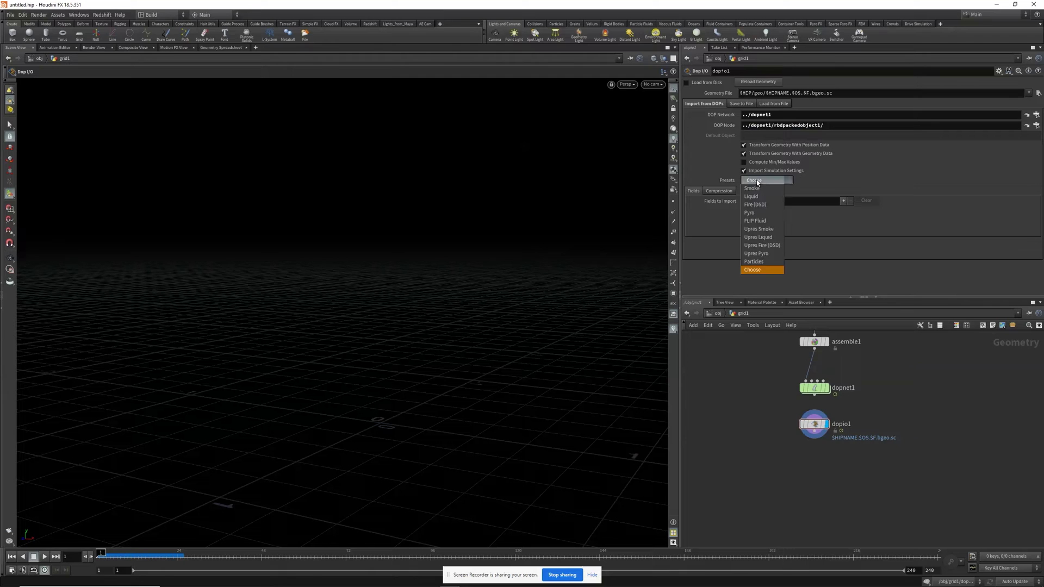
{"action": "left_click", "coordinate": [764, 262]}
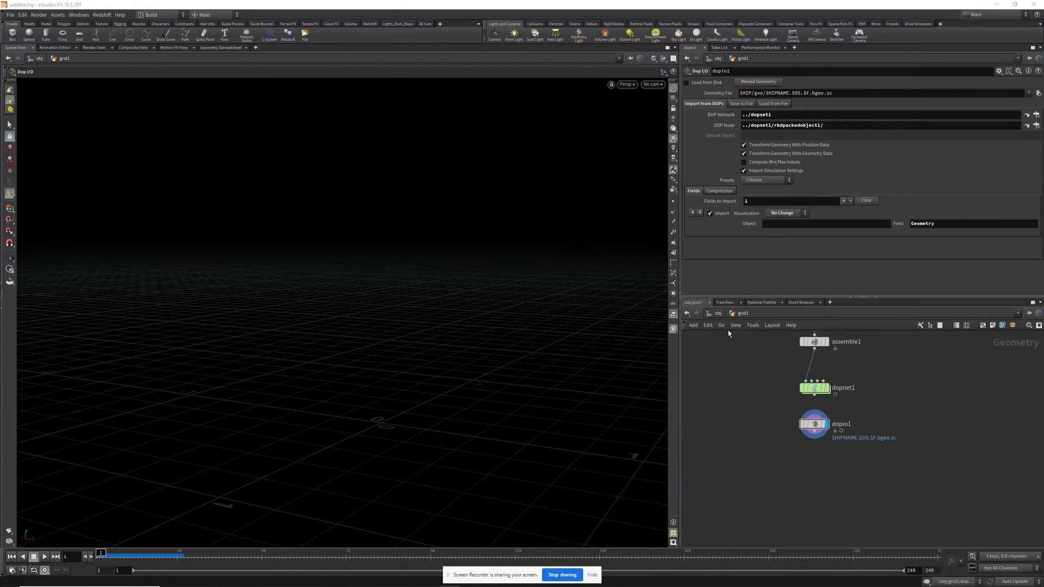
Add an Unpack node below dopio1, connect dopio1 to its input and display it.
{"action": "key", "text": "Tab"}
{"action": "type", "text": "unpa"}
{"action": "key", "text": "Return"}
{"action": "left_click", "coordinate": [794, 500]}
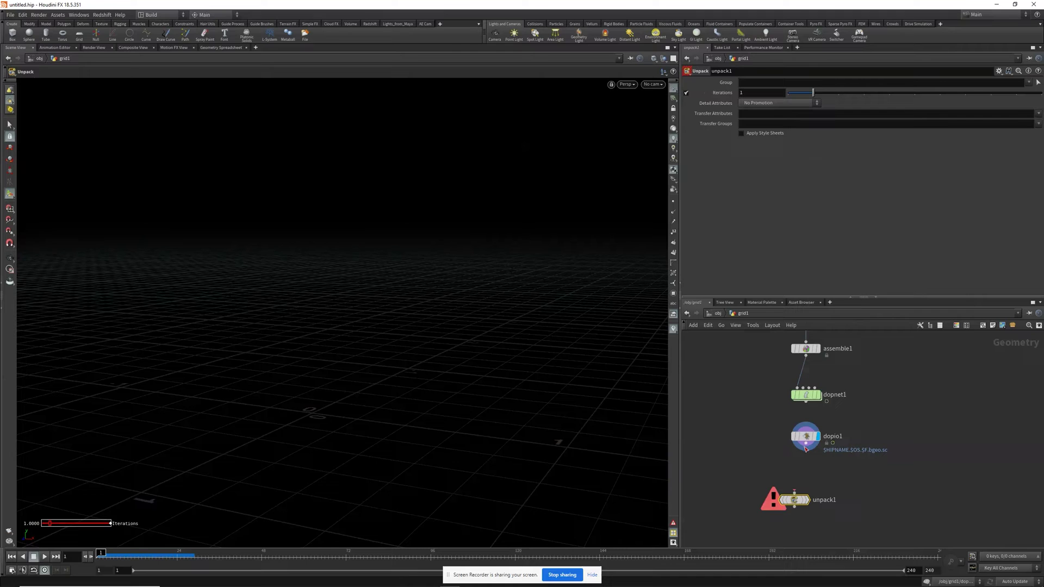
{"action": "left_click_drag", "start_coordinate": [805, 443], "coordinate": [795, 493]}
{"action": "left_click", "coordinate": [807, 500]}
{"action": "left_click", "coordinate": [807, 502]}
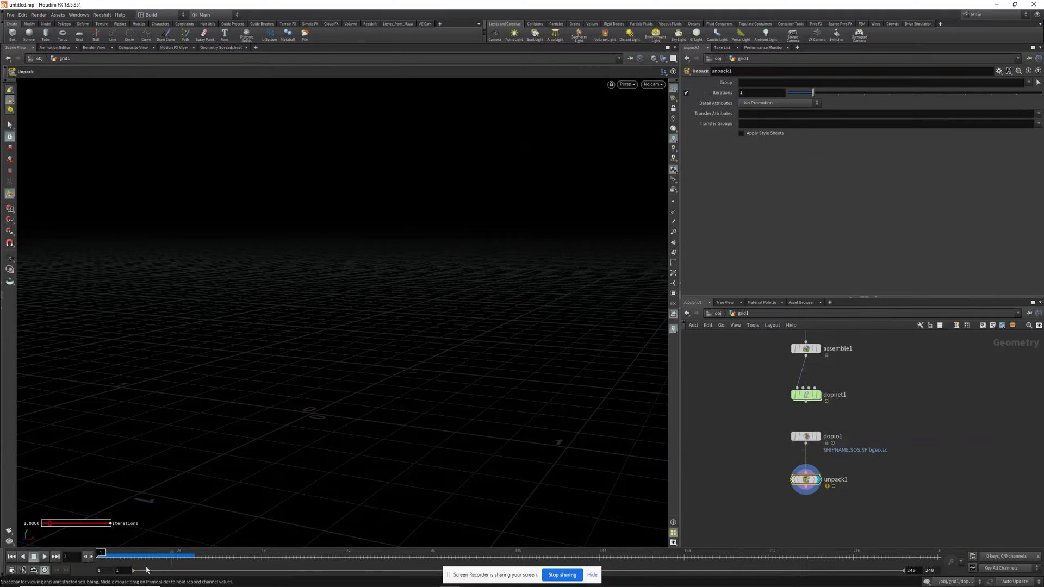
Play the unpacked simulation, examine the shapes, then return to the first frame.
{"action": "left_click", "coordinate": [43, 556]}
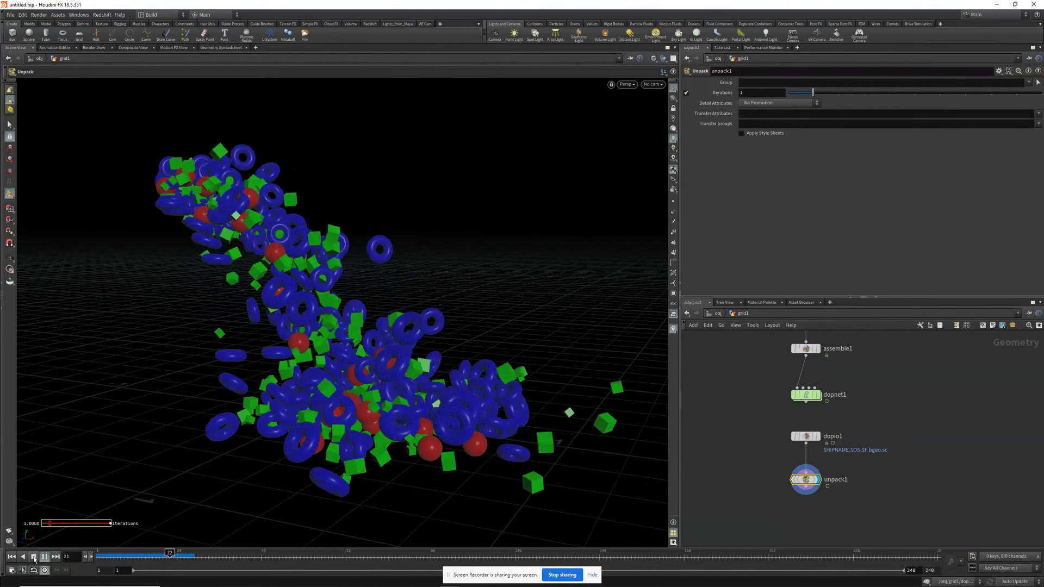
{"action": "left_click", "coordinate": [36, 558]}
{"action": "mouse_move", "coordinate": [366, 353]}
{"action": "left_mouse_down", "text": "alt"}
{"action": "mouse_move", "coordinate": [384, 341]}
{"action": "mouse_move", "coordinate": [373, 350]}
{"action": "left_mouse_up", "text": "alt"}
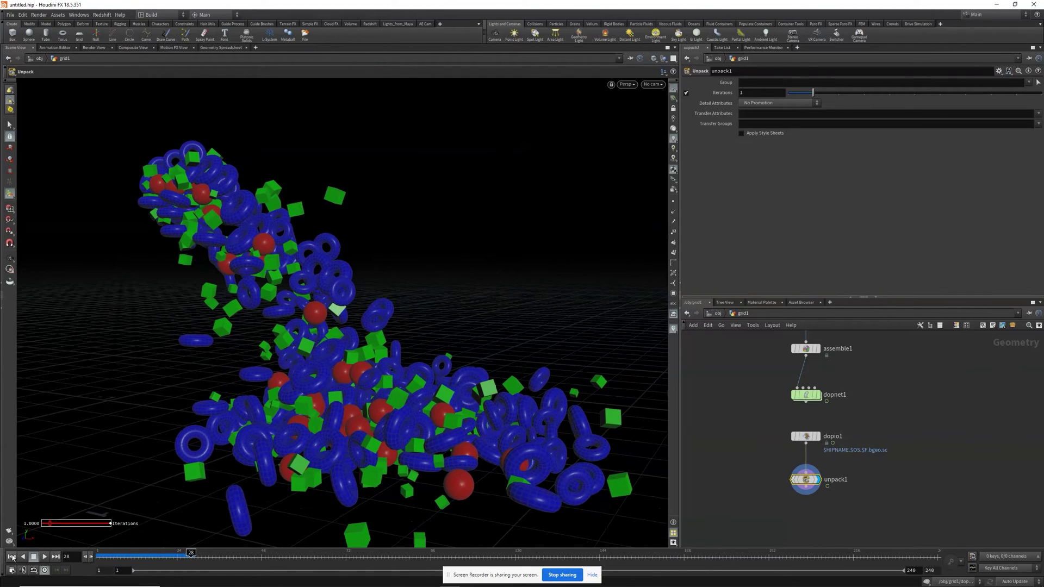
{"action": "left_click", "coordinate": [11, 558]}
Set the pscale randomization in attribrandomize1 to a minimum of 0.015 and a maximum of 0.03.
{"action": "middle_click_drag", "start_coordinate": [755, 368], "coordinate": [753, 498]}
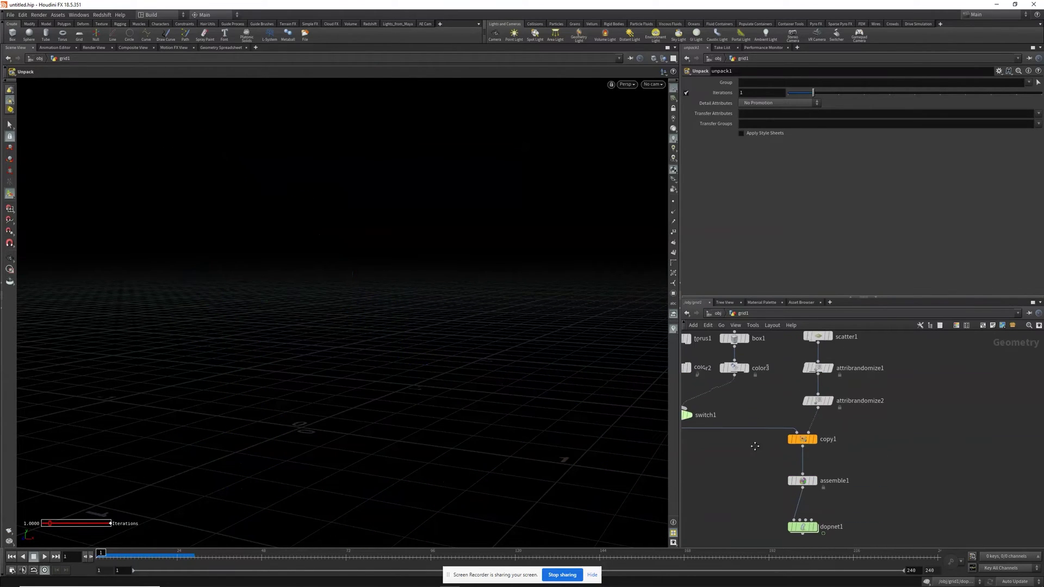
{"action": "left_click", "coordinate": [824, 374]}
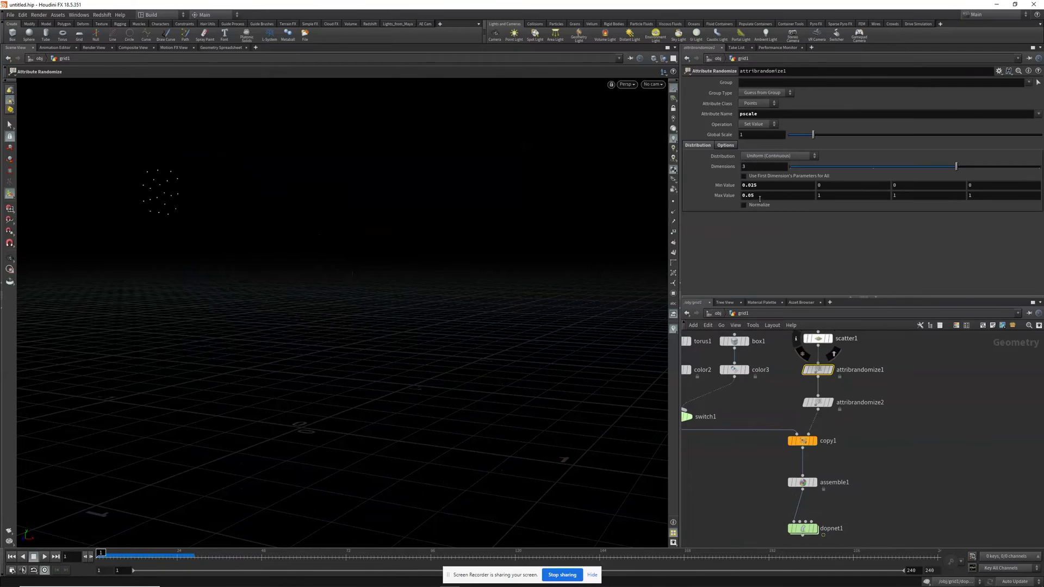
{"action": "left_click", "coordinate": [759, 196]}
{"action": "key", "text": "BackSpace"}
{"action": "type", "text": "3"}
{"action": "key", "text": "Return"}
{"action": "left_click", "coordinate": [765, 185]}
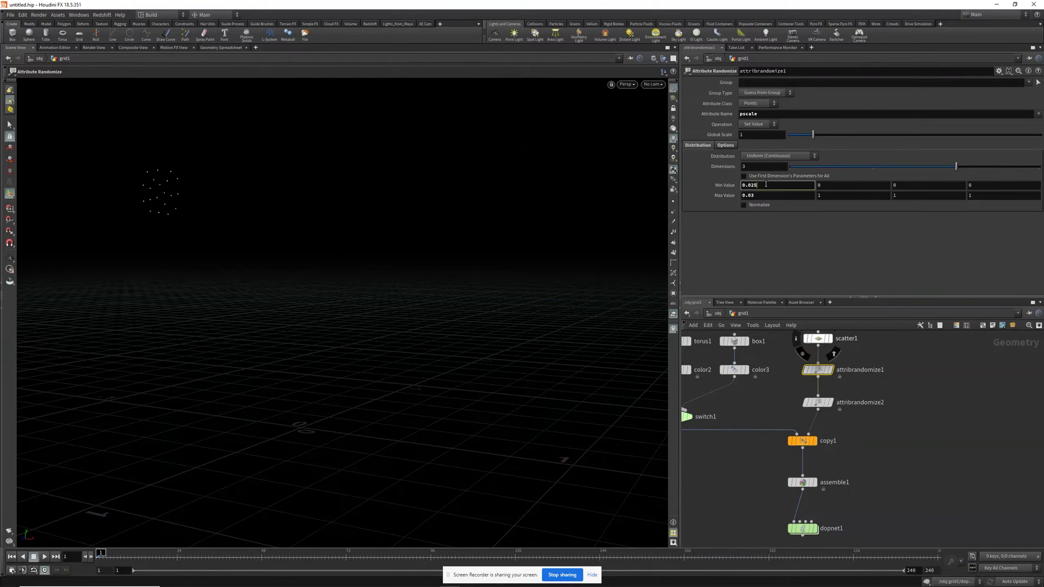
{"action": "type", "text": "5"}
{"action": "key", "text": "Return"}
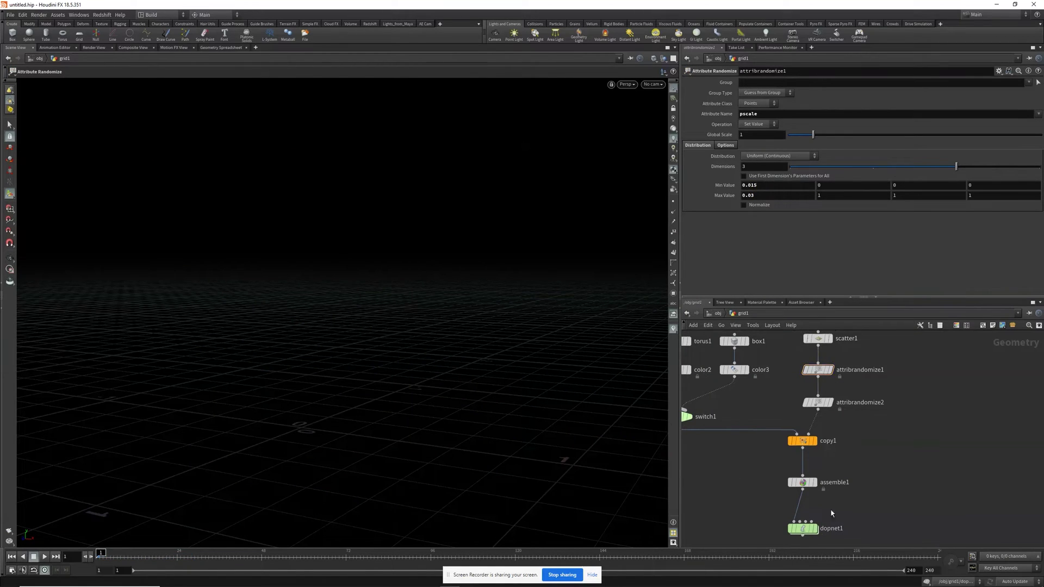
Play the simulation with the smaller shapes, stop it, and examine the falling pile up close.
{"action": "middle_click_drag", "start_coordinate": [750, 523], "coordinate": [741, 456]}
{"action": "left_click", "coordinate": [44, 557]}
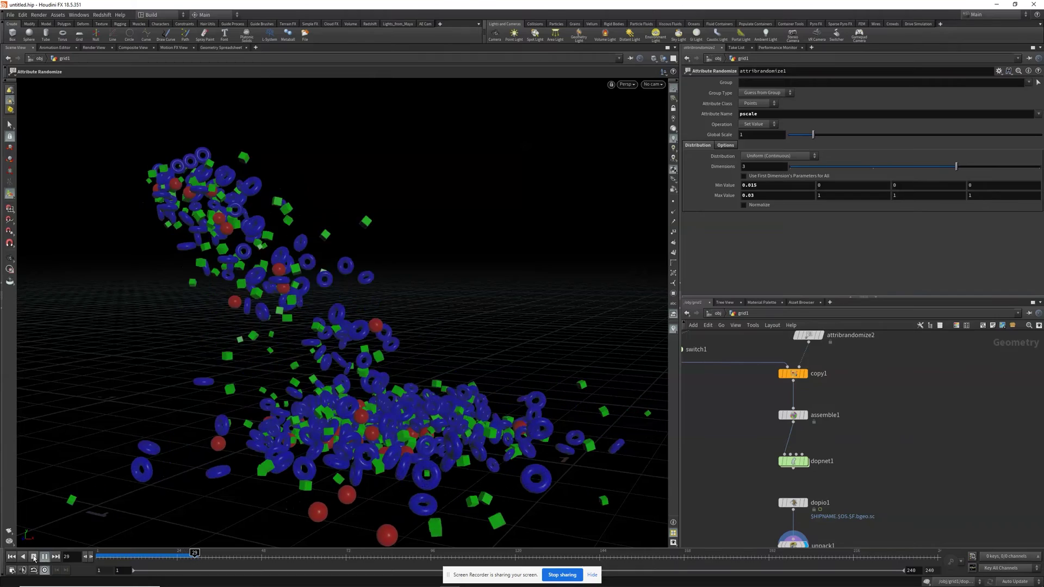
{"action": "left_click", "coordinate": [34, 557]}
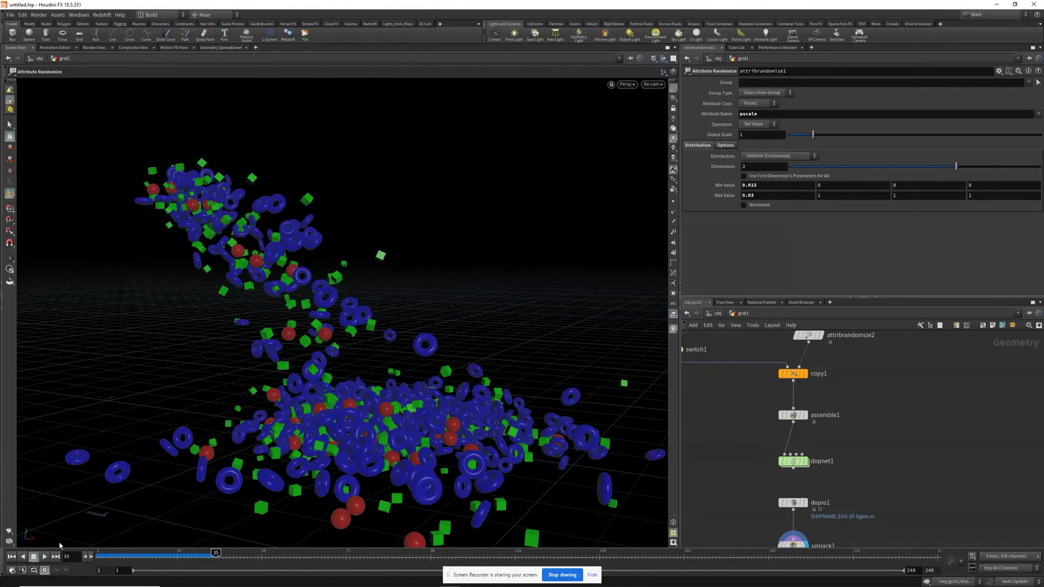
{"action": "mouse_move", "coordinate": [361, 361]}
{"action": "left_mouse_down", "text": "alt"}
{"action": "mouse_move", "coordinate": [276, 354]}
{"action": "mouse_move", "coordinate": [355, 342]}
{"action": "left_mouse_up", "text": "alt"}
{"action": "right_click_drag", "start_coordinate": [307, 350], "coordinate": [390, 336], "text": "alt"}
{"action": "middle_click_drag", "start_coordinate": [390, 337], "coordinate": [370, 317], "text": "alt"}
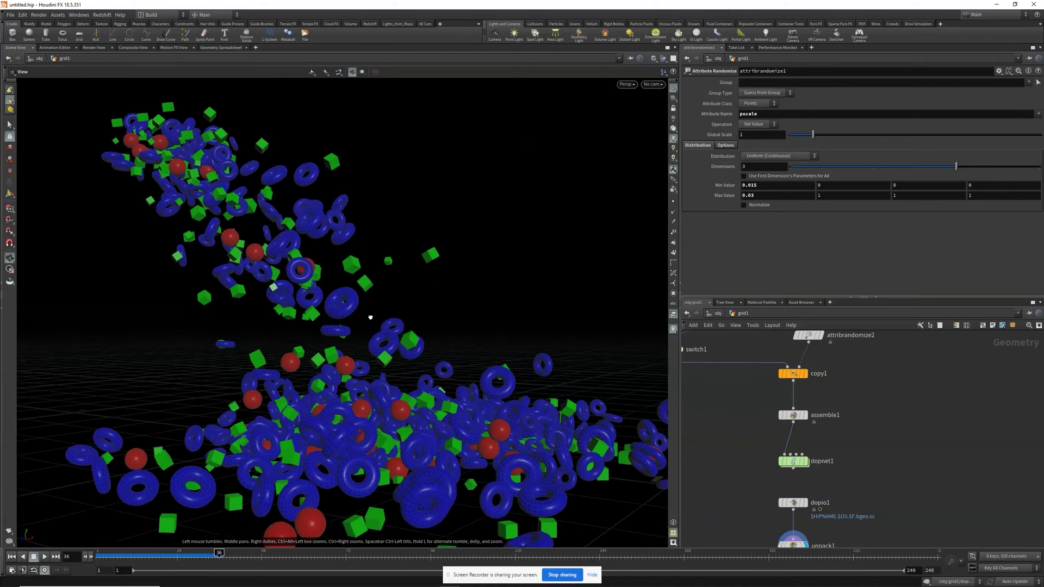
{"action": "left_click_drag", "start_coordinate": [370, 317], "coordinate": [346, 324], "text": "alt"}
{"action": "right_click_drag", "start_coordinate": [345, 324], "coordinate": [359, 319], "text": "alt"}
{"action": "middle_click_drag", "start_coordinate": [358, 319], "coordinate": [374, 314], "text": "alt"}
Switch from the object network to the shop context and create a Redshift material network.
{"action": "middle_click_drag", "start_coordinate": [742, 397], "coordinate": [759, 440]}
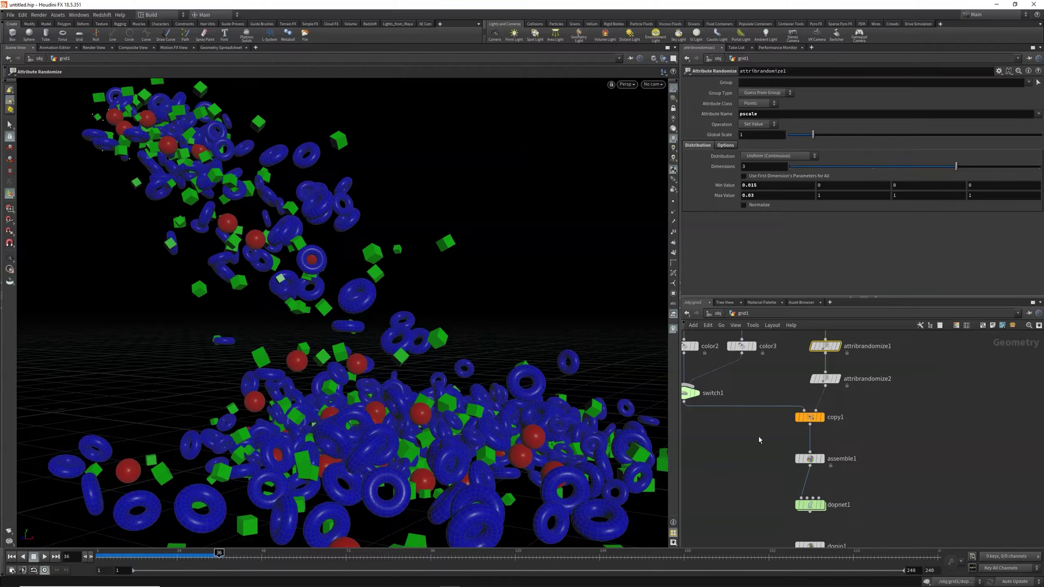
{"action": "left_click", "coordinate": [718, 313]}
{"action": "left_click", "coordinate": [717, 313]}
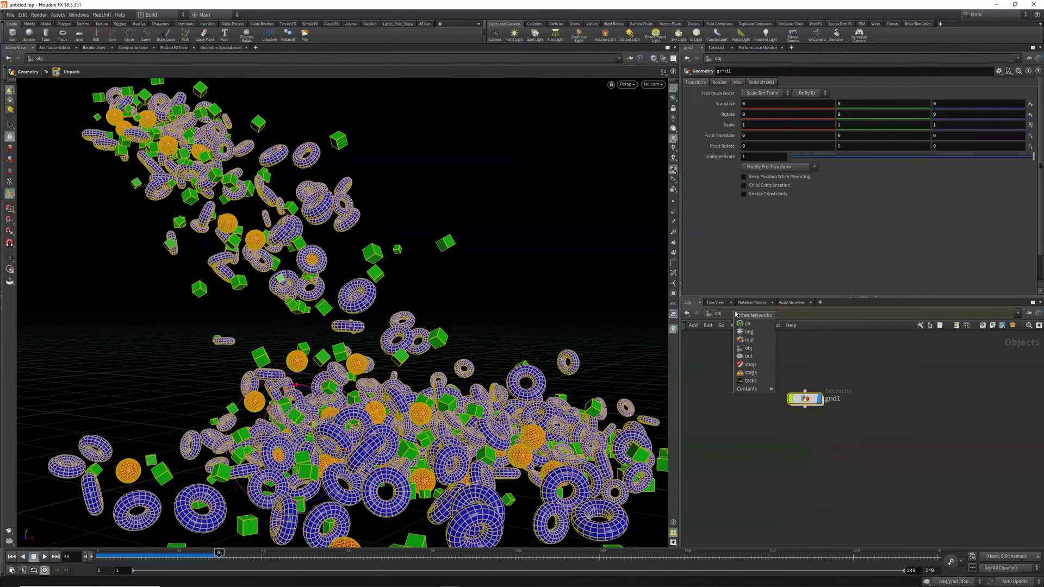
{"action": "left_click", "coordinate": [750, 364]}
{"action": "key", "text": "Tab"}
{"action": "type", "text": "red"}
{"action": "key", "text": "Return"}
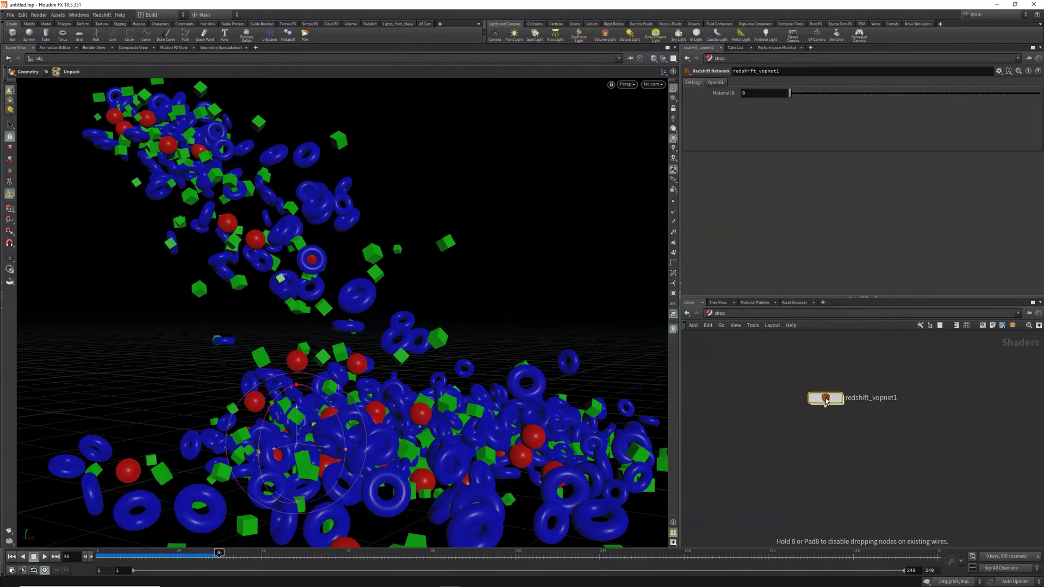
Rename the new Redshift network as Objects.
{"action": "key", "text": "F2"}
{"action": "type", "text": "Obje"}
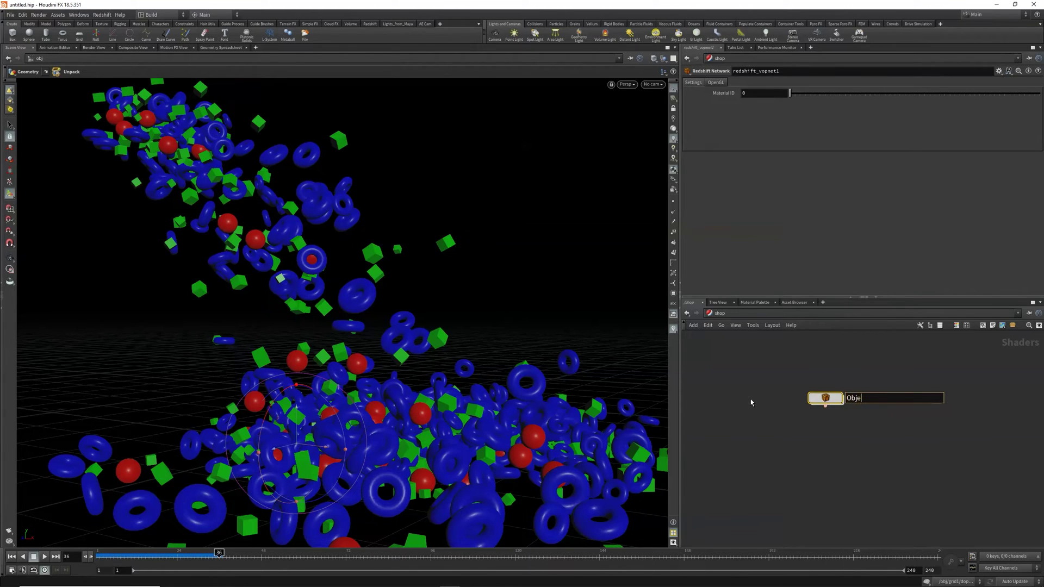
{"action": "type", "text": "cts"}
{"action": "key", "text": "Return"}
Inside the Objects network, add an RS Material and connect its outColor to the Surface input of redshift_material1.
{"action": "key", "text": "Return"}
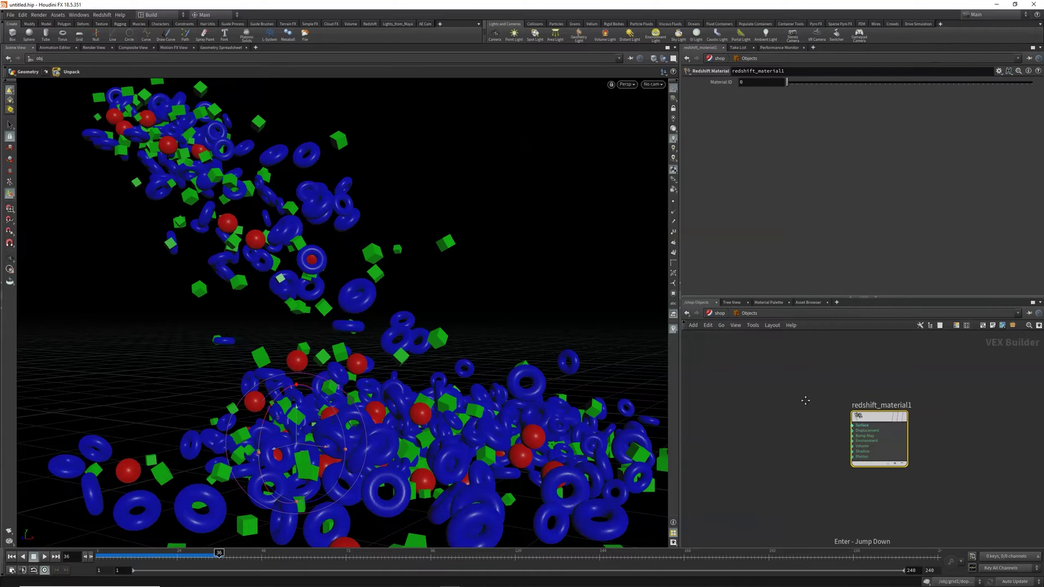
{"action": "key", "text": "Tab"}
{"action": "type", "text": "rs"}
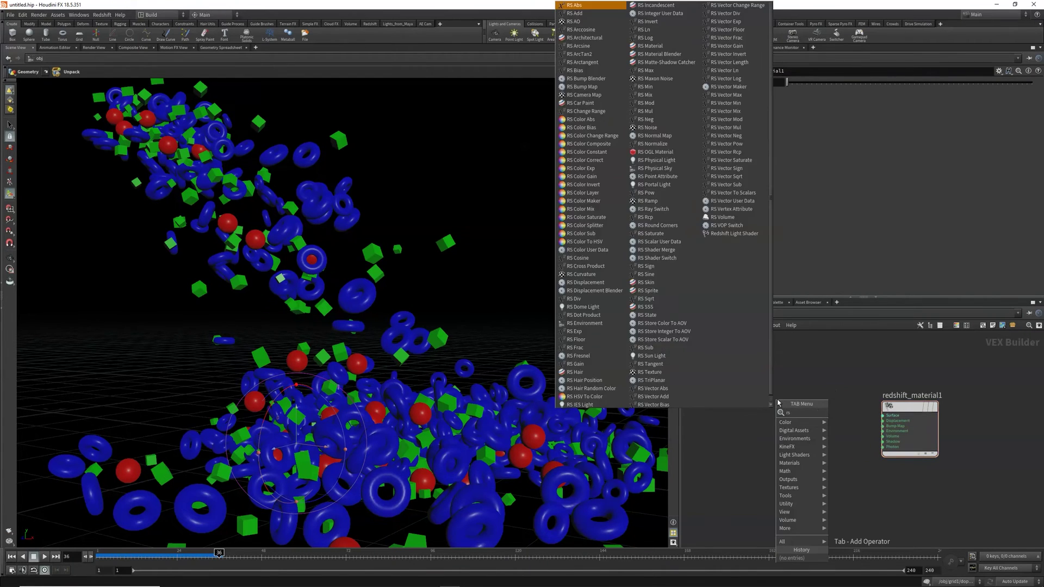
{"action": "type", "text": " mater"}
{"action": "key", "text": "Return"}
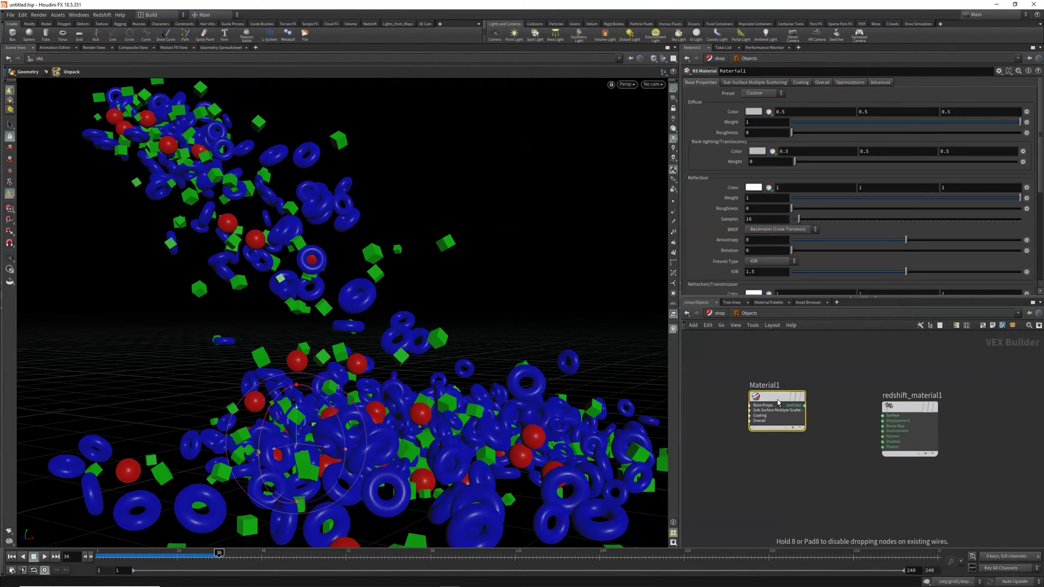
{"action": "left_click", "coordinate": [817, 415]}
{"action": "left_click", "coordinate": [880, 415]}
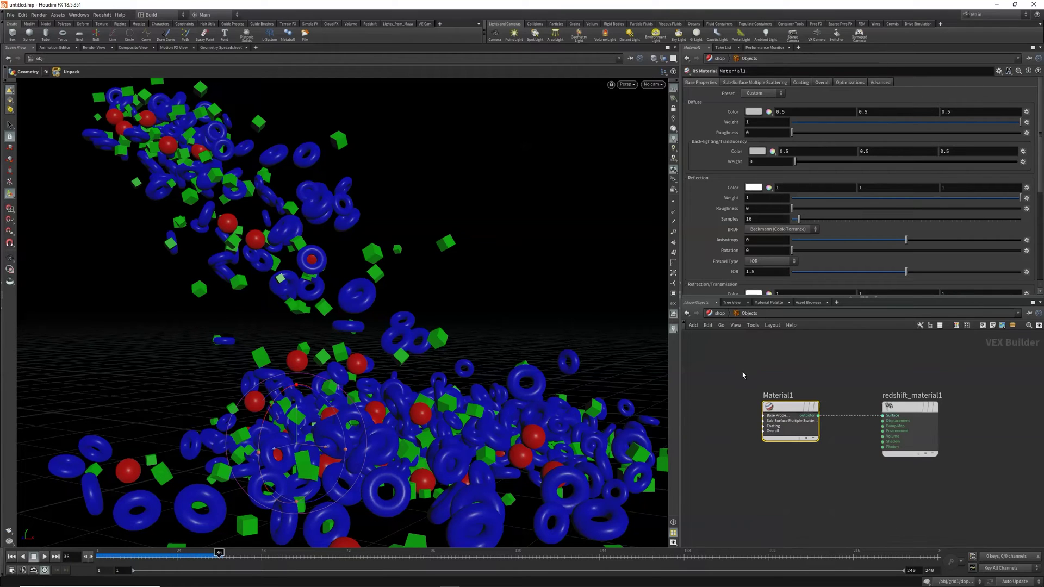
Add an RS Color User Data node and connect its output to the diffuse_color input of Material1.
{"action": "key", "text": "f"}
{"action": "key", "text": "Tab"}
{"action": "type", "text": "rs"}
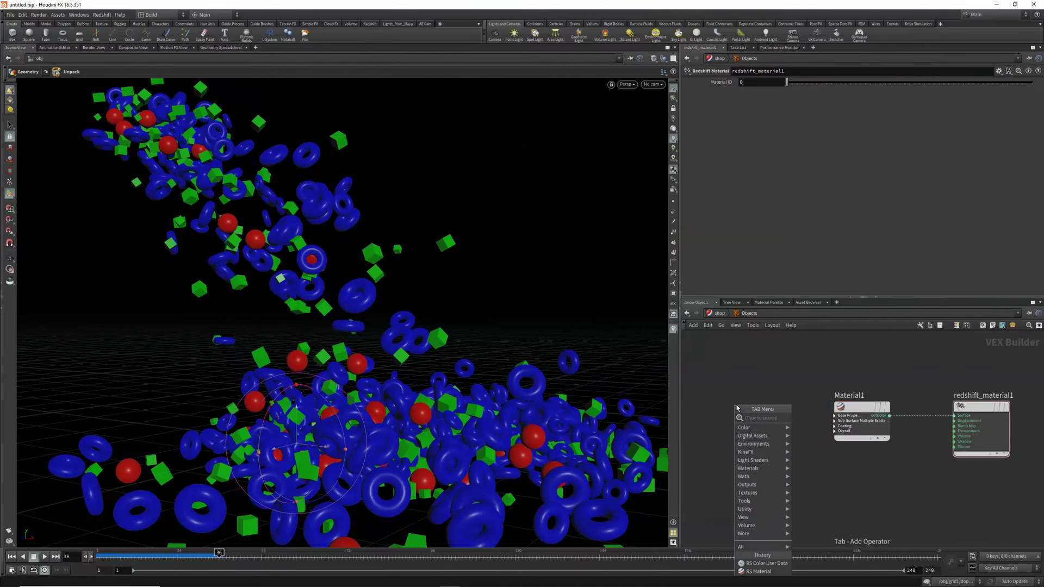
{"action": "type", "text": " user"}
{"action": "key", "text": "Return"}
{"action": "left_click", "coordinate": [737, 408]}
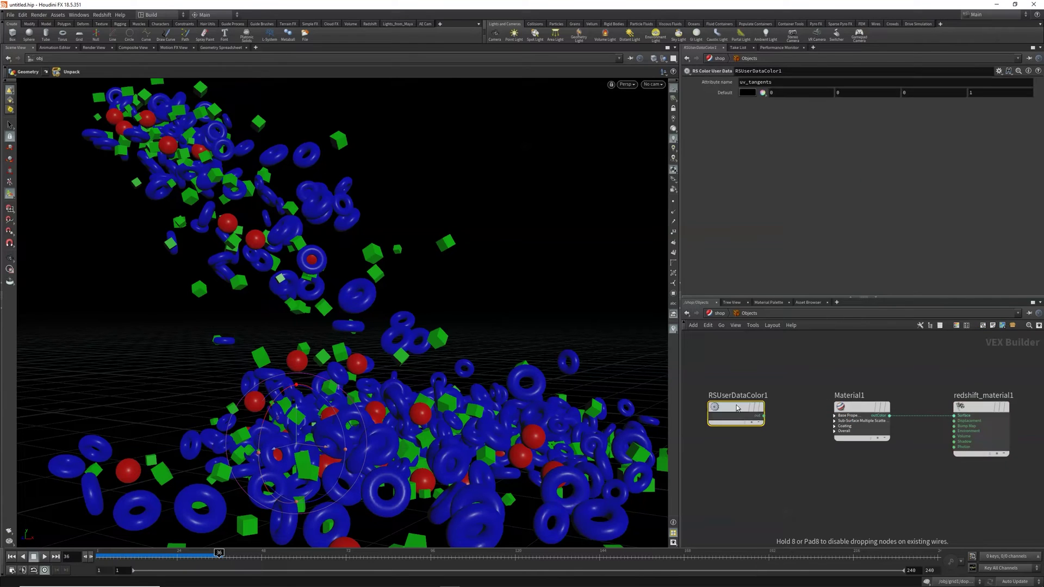
{"action": "left_click", "coordinate": [763, 416]}
{"action": "left_click", "coordinate": [843, 416]}
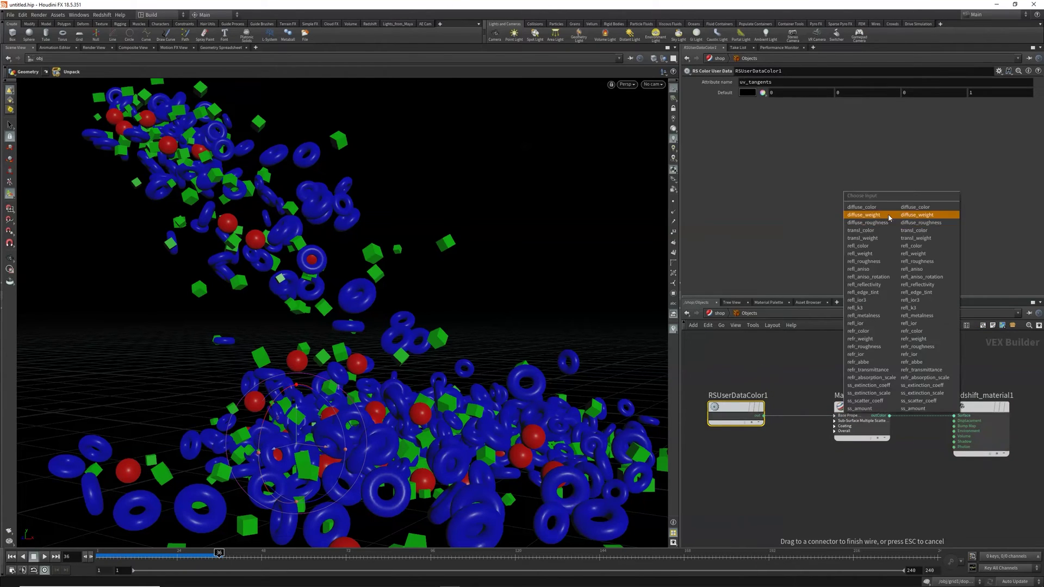
{"action": "left_click", "coordinate": [857, 206]}
Set the RS Color User Data node's attribute name to Cd.
{"action": "key", "text": "Return"}
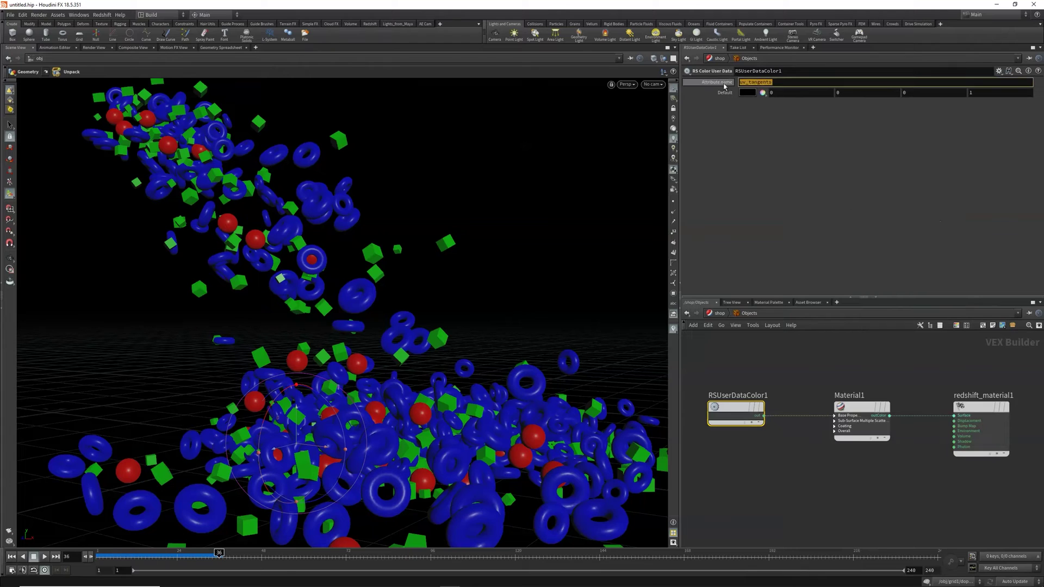
{"action": "type", "text": "Cd"}
{"action": "left_click", "coordinate": [765, 375]}
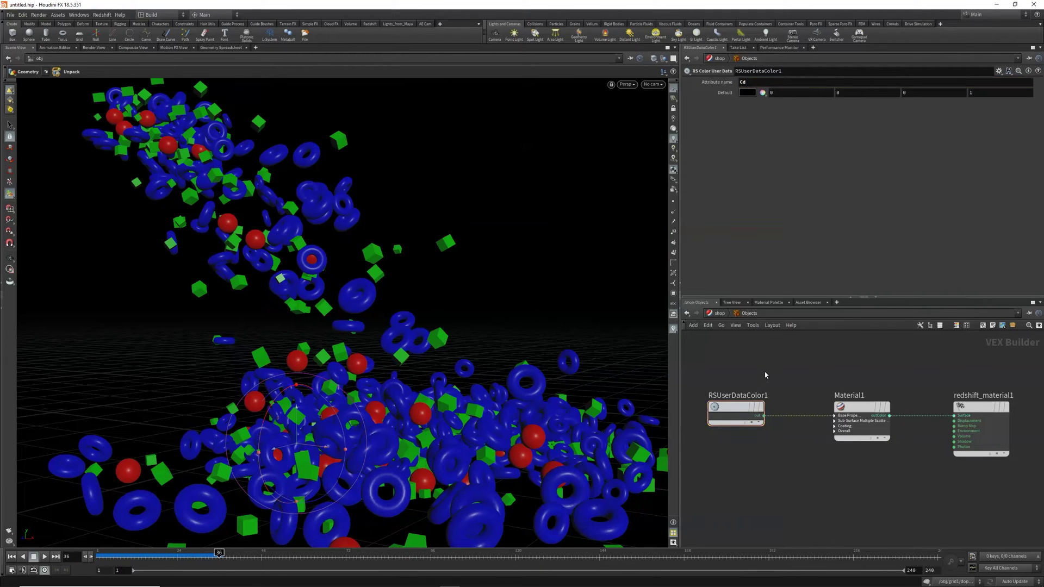
At object level, assign the /shop/Objects material to the grid1 geometry.
{"action": "left_click", "coordinate": [720, 315]}
{"action": "left_click", "coordinate": [720, 315]}
{"action": "left_click", "coordinate": [754, 352]}
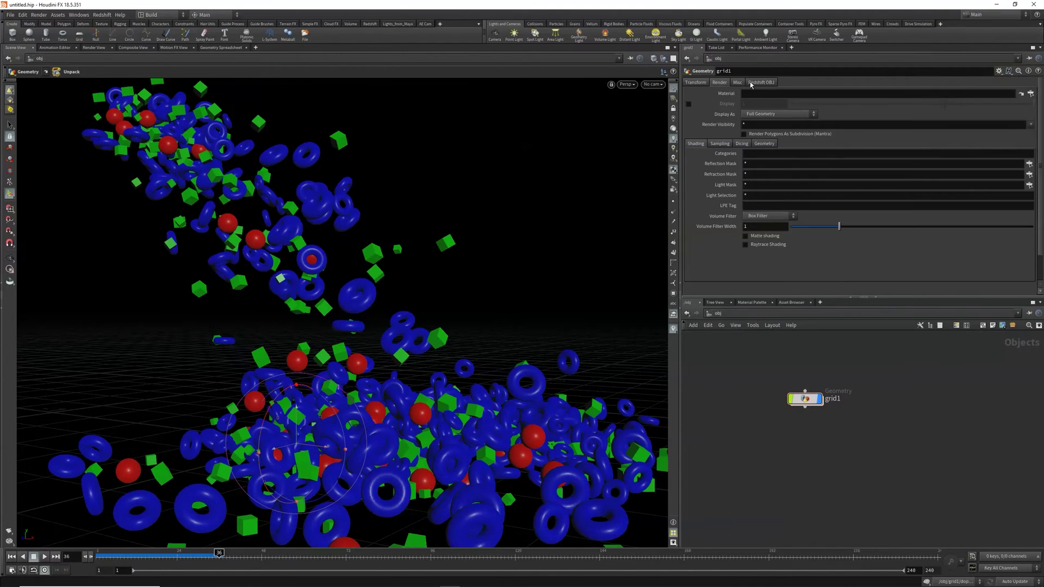
{"action": "left_click", "coordinate": [1029, 95]}
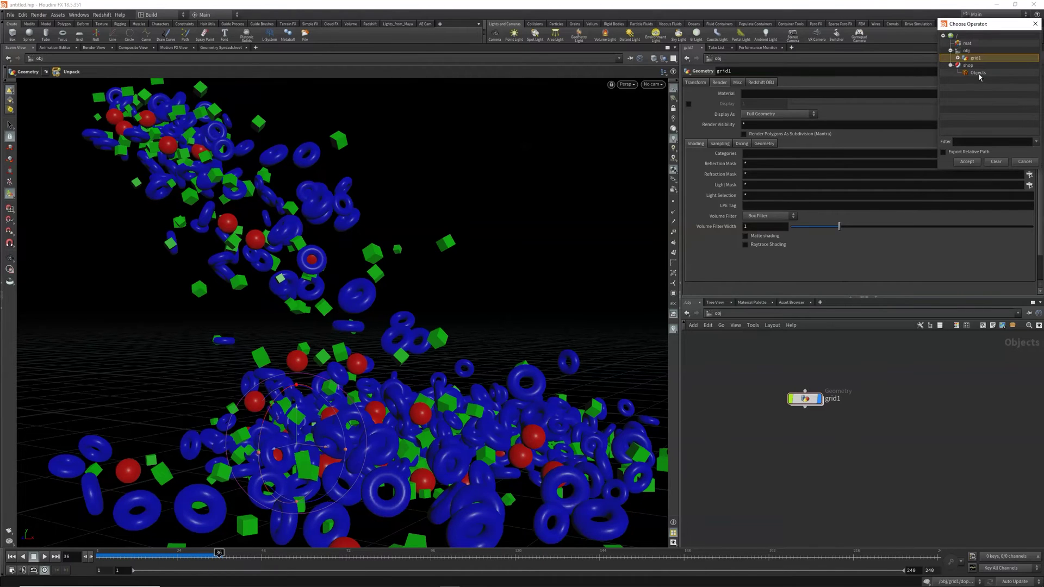
{"action": "double_click", "coordinate": [978, 73]}
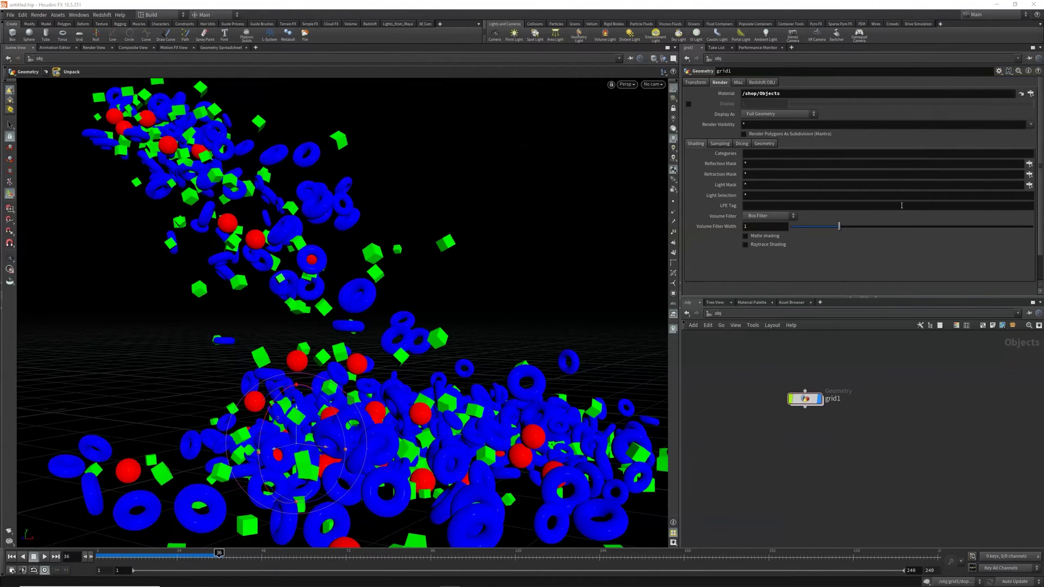
In the out network, add a Redshift render ROP together with its Redshift IPR node.
{"action": "left_click", "coordinate": [719, 314]}
{"action": "left_click", "coordinate": [734, 357]}
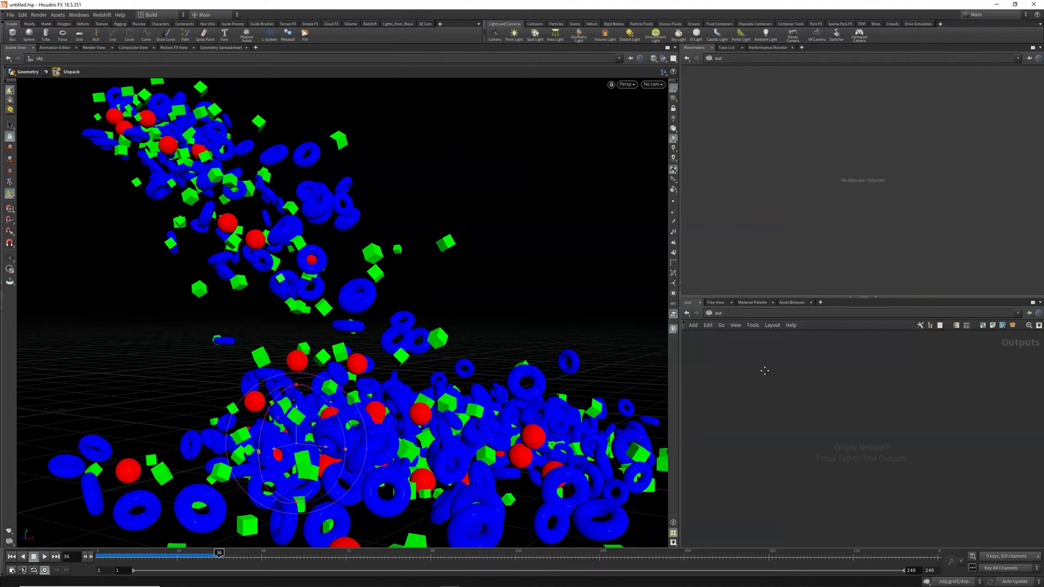
{"action": "key", "text": "Tab"}
{"action": "type", "text": "red"}
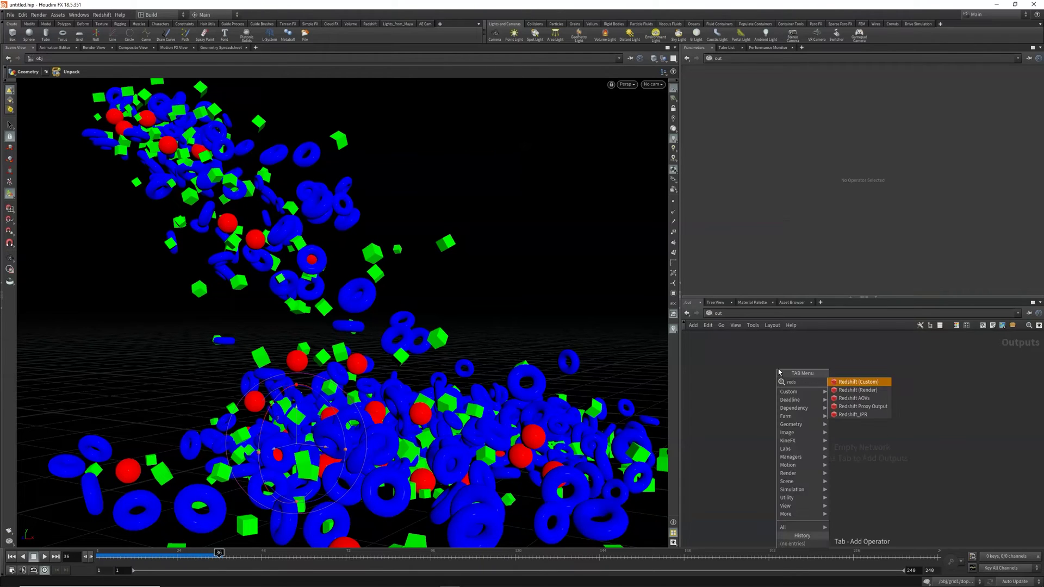
{"action": "key", "text": "Down"}
{"action": "key", "text": "Return"}
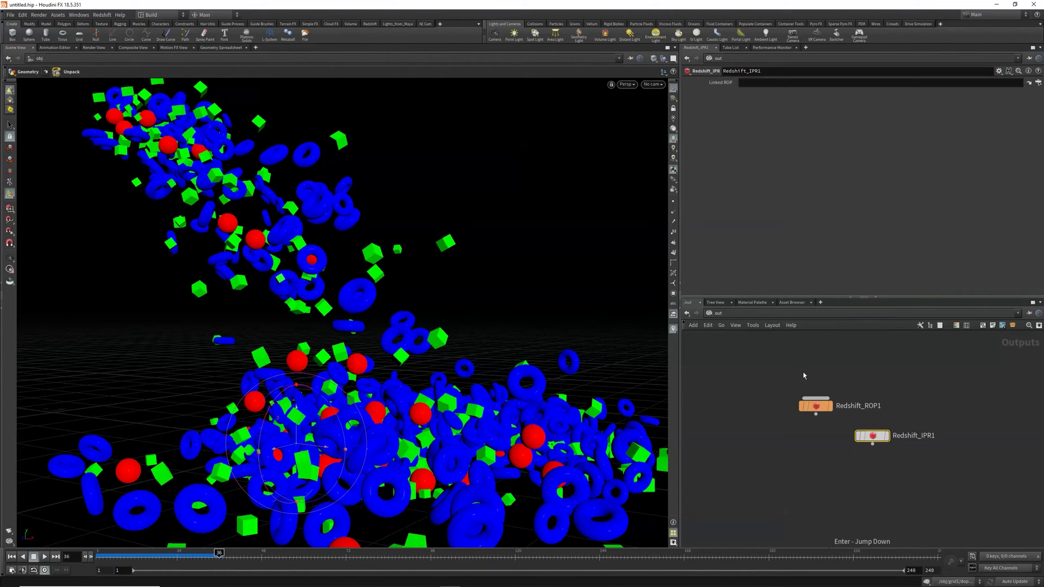
Enable IPR Live SOP Level Updates on Redshift_ROP1.
{"action": "left_click", "coordinate": [815, 405]}
{"action": "left_click", "coordinate": [843, 143]}
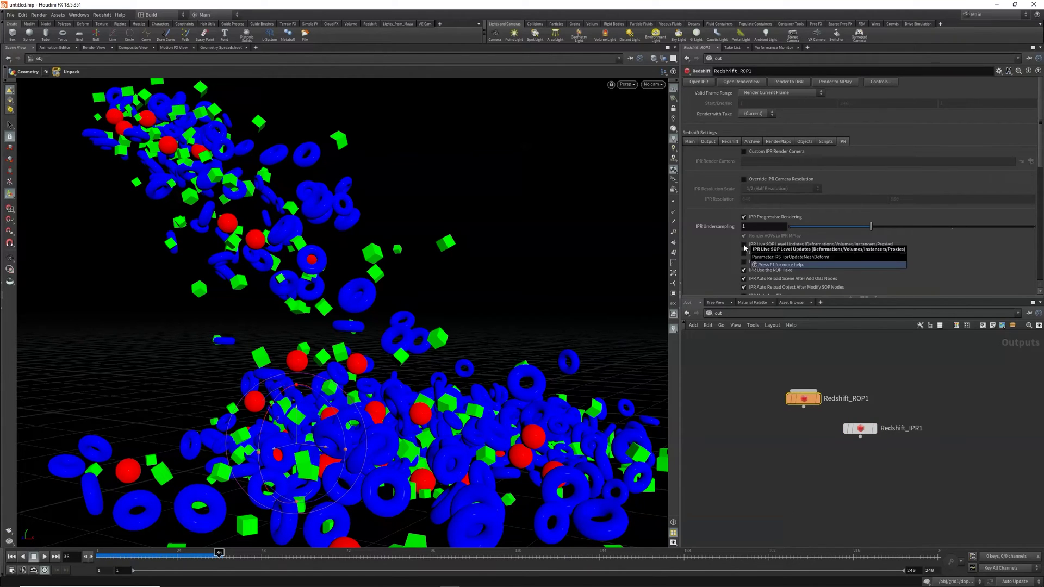
{"action": "left_click", "coordinate": [744, 246]}
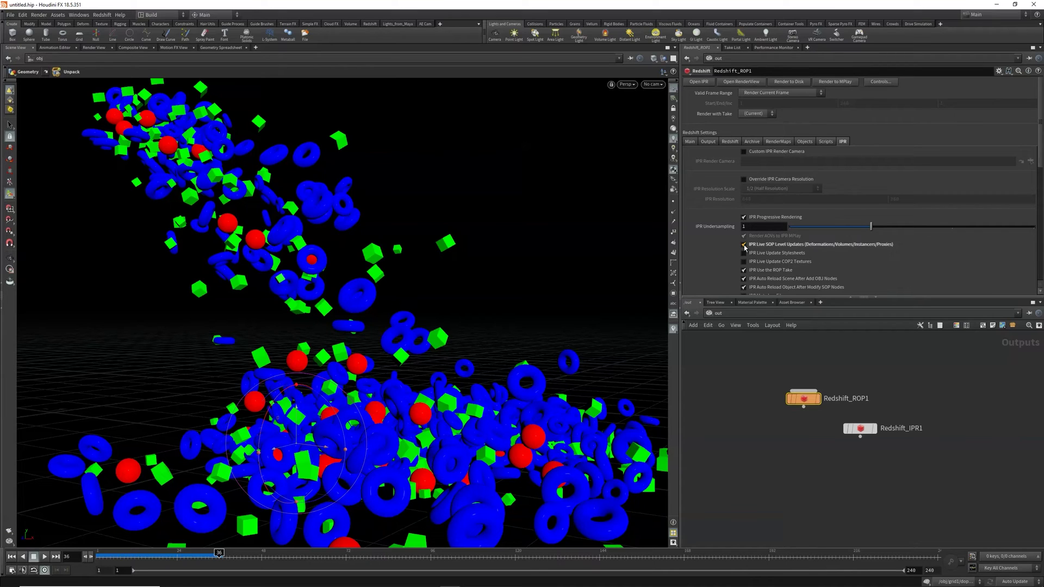
On Redshift_ROP1, enable motion blur along with mesh deformations blur and instances/particles blur.
{"action": "left_click", "coordinate": [730, 141]}
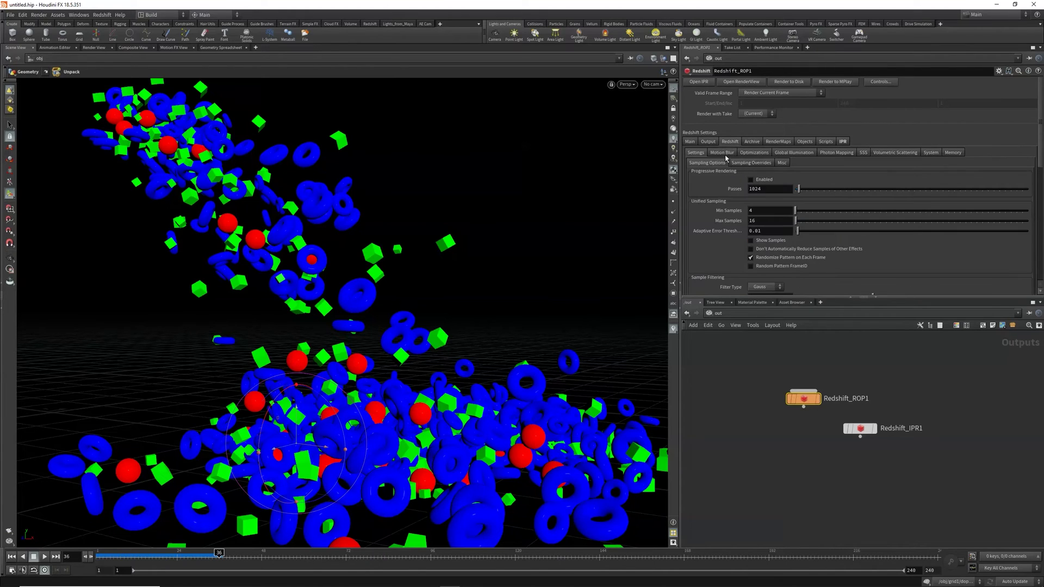
{"action": "left_click", "coordinate": [722, 154]}
{"action": "left_click", "coordinate": [745, 162]}
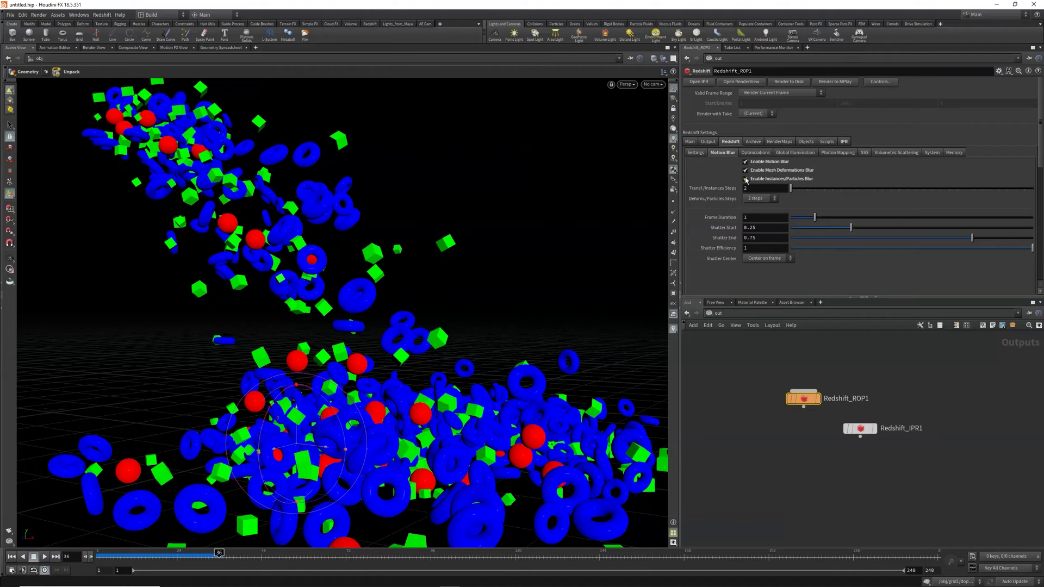
Enable Mesh Deformations Blur From Velocity Attribute in grid1's Redshift object settings.
{"action": "left_click", "coordinate": [724, 314]}
{"action": "left_click", "coordinate": [740, 353]}
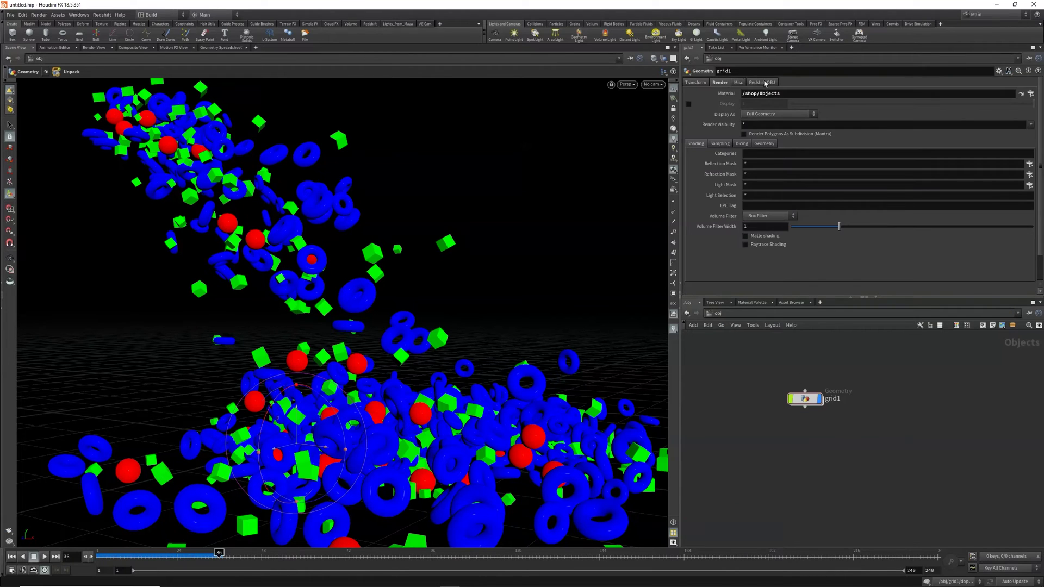
{"action": "left_click", "coordinate": [804, 399]}
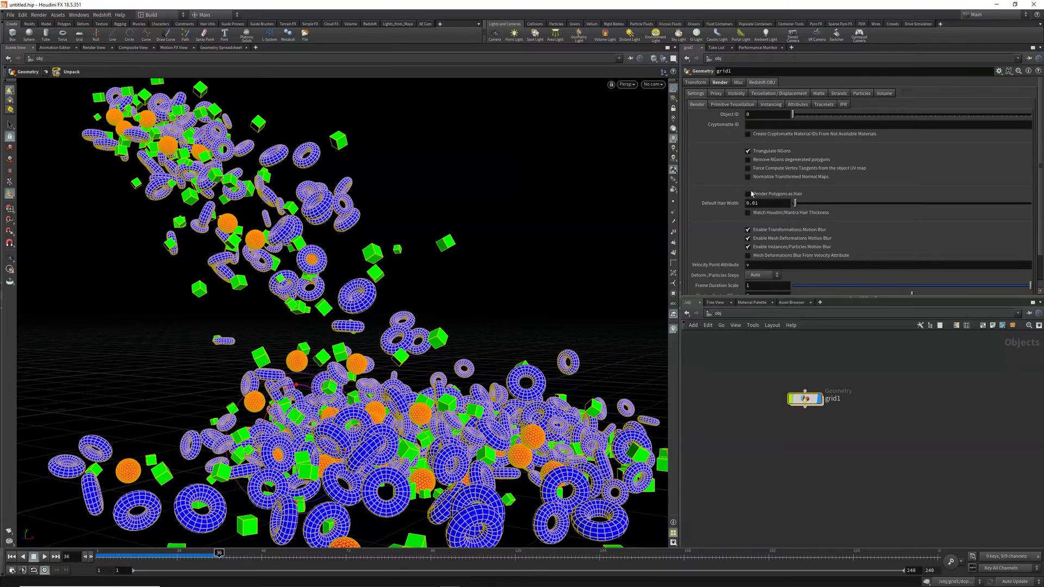
{"action": "left_click", "coordinate": [747, 255]}
Create a camera from the current viewport view and line its node up below grid1.
{"action": "left_click", "coordinate": [744, 359]}
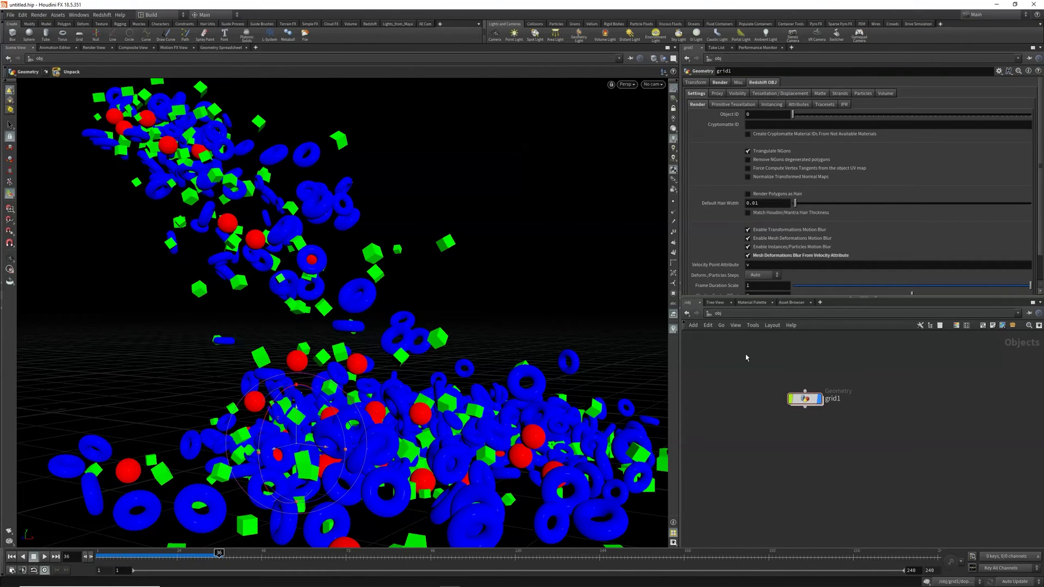
{"action": "left_click", "coordinate": [494, 36], "text": "ctrl"}
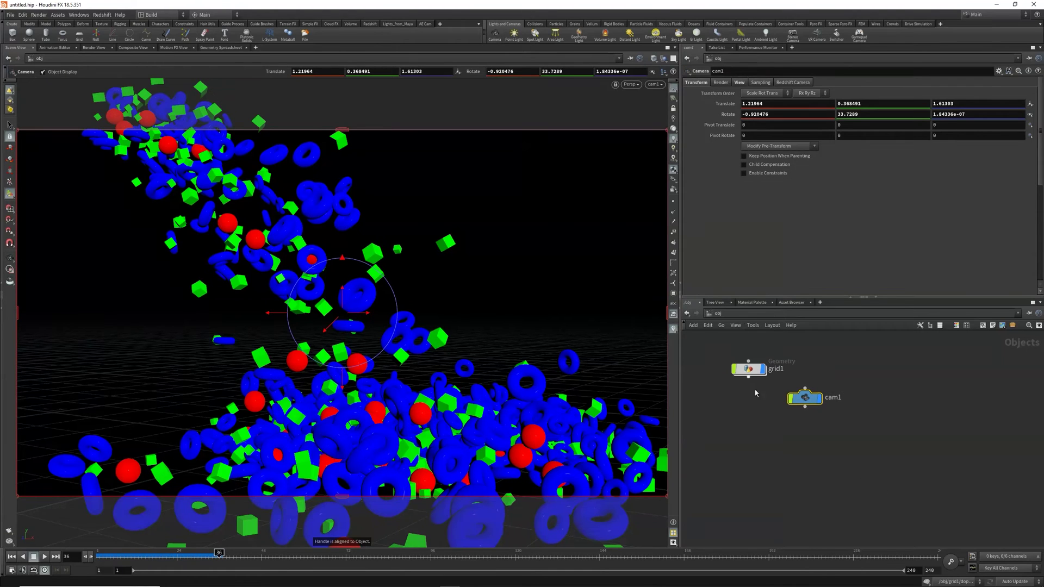
{"action": "key", "text": "l"}
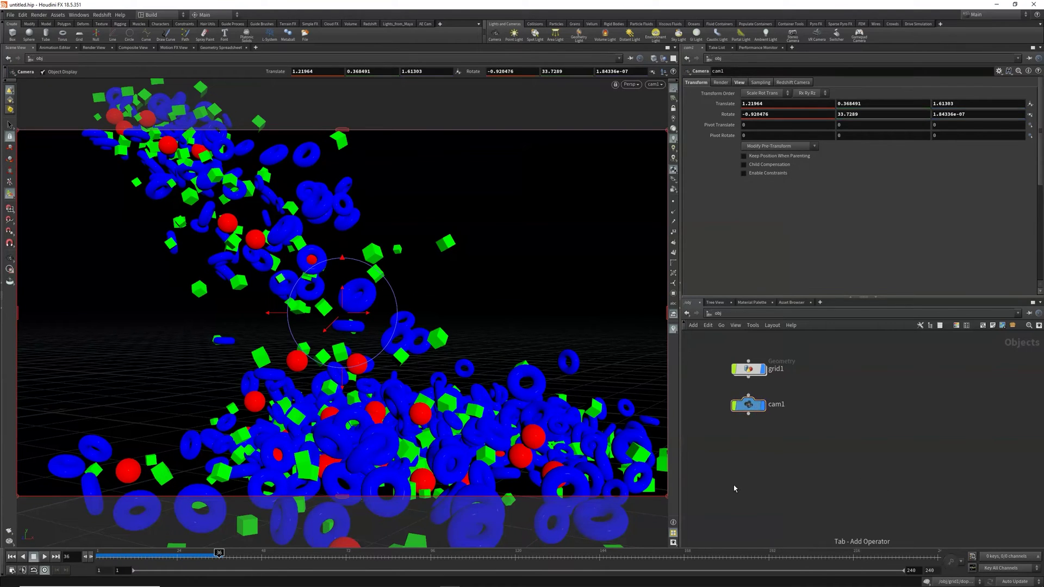
Add a Redshift dome light to the scene and set its dome map to kiara_2_sunrise_2k.hdr.
{"action": "key", "text": "Tab"}
{"action": "type", "text": "geo"}
{"action": "key", "text": "Return"}
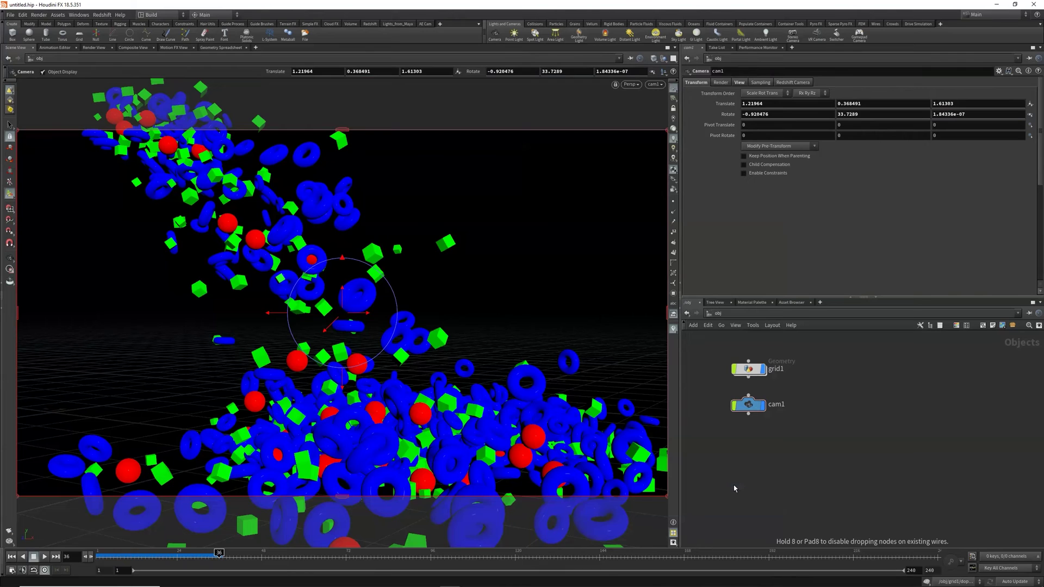
{"action": "left_click", "coordinate": [733, 485]}
{"action": "left_click", "coordinate": [725, 84]}
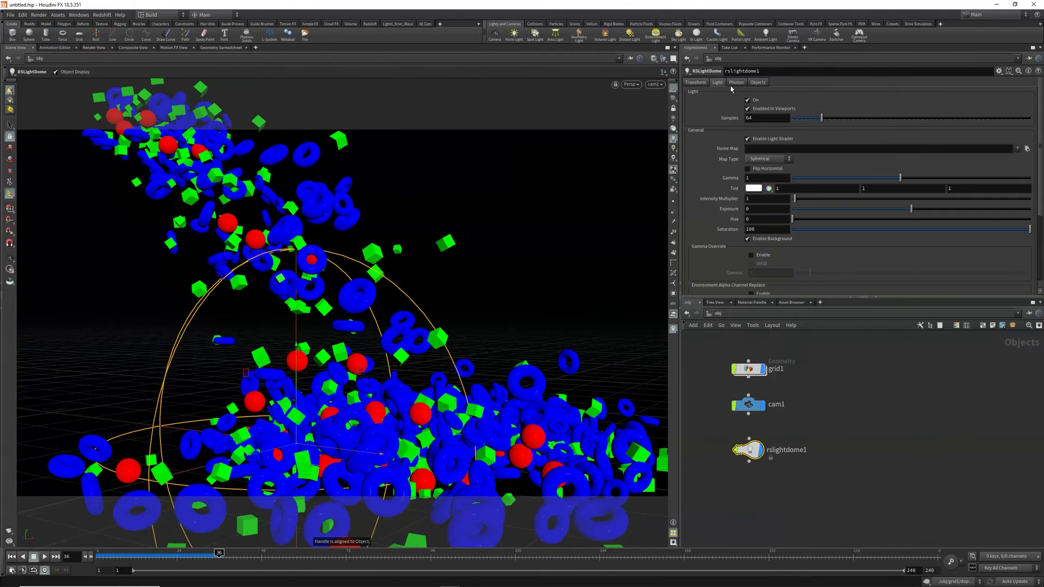
{"action": "left_click", "coordinate": [1017, 148]}
{"action": "left_click", "coordinate": [1010, 154]}
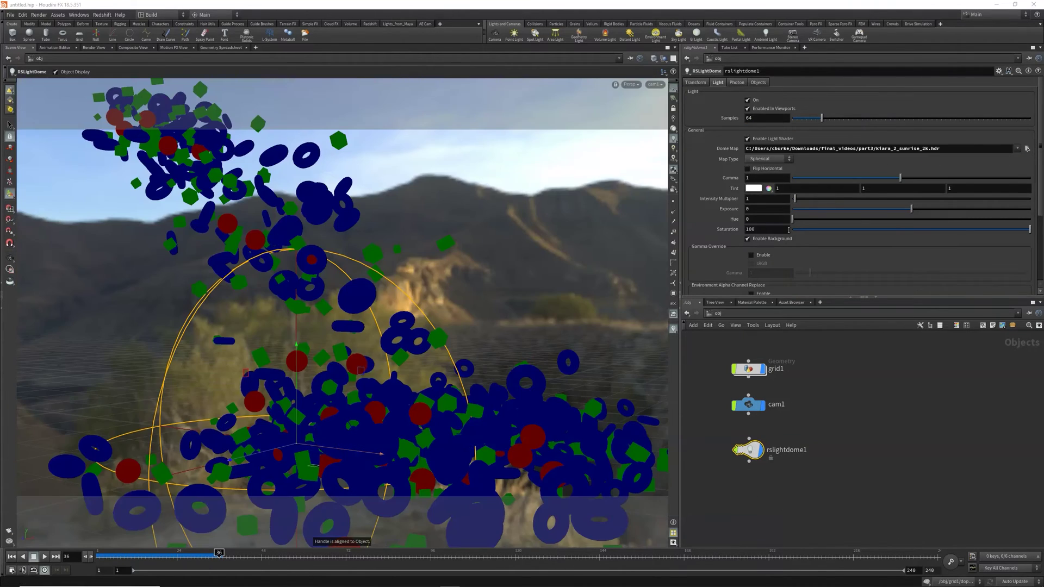
Turn off the dome light's background and its display in viewports.
{"action": "left_click", "coordinate": [748, 240]}
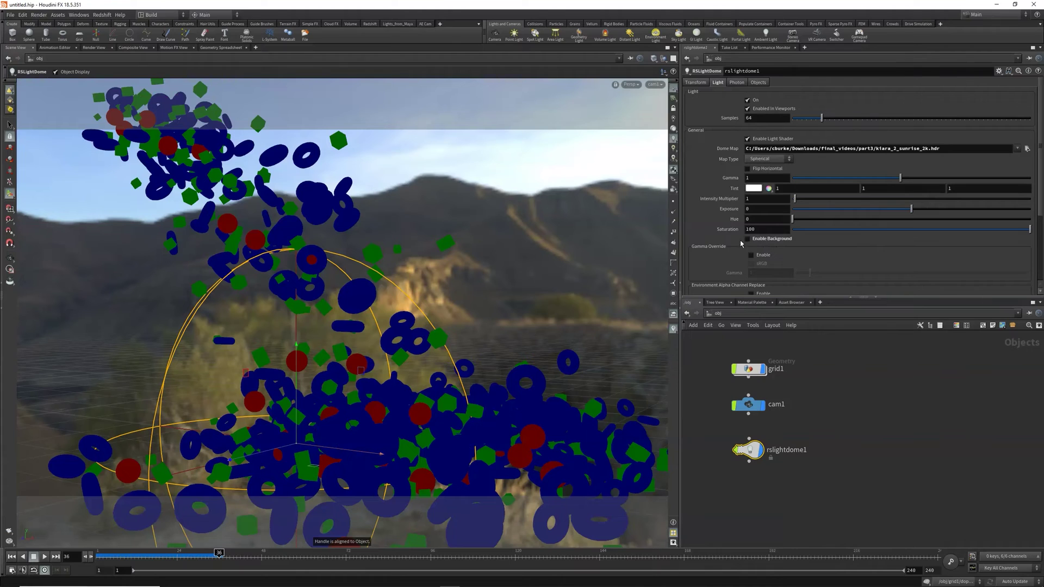
{"action": "left_click", "coordinate": [748, 109]}
{"action": "left_click", "coordinate": [851, 400]}
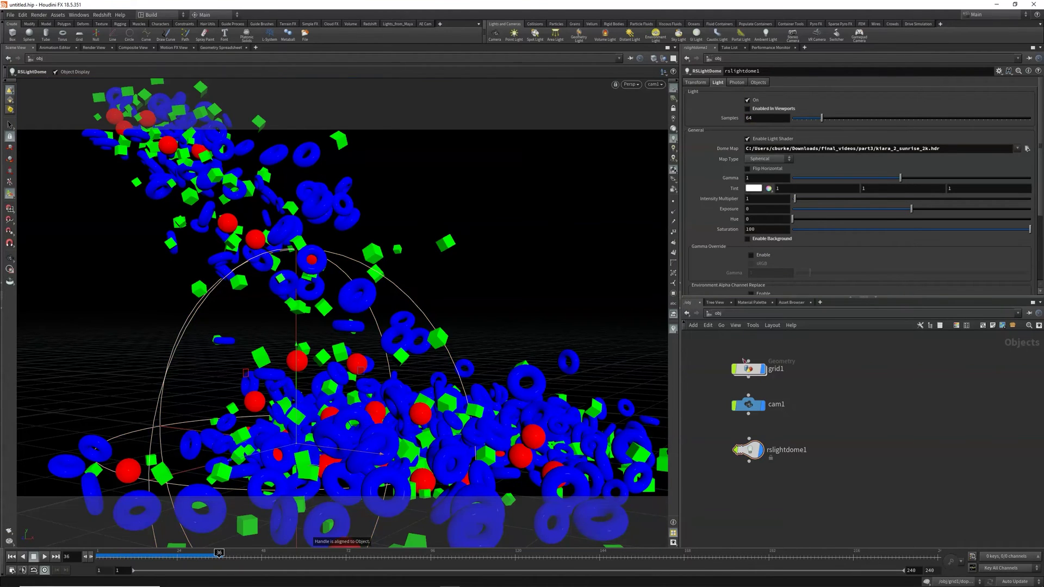
Run a Redshift IPR test render through cam1, then stop it.
{"action": "left_click", "coordinate": [103, 48]}
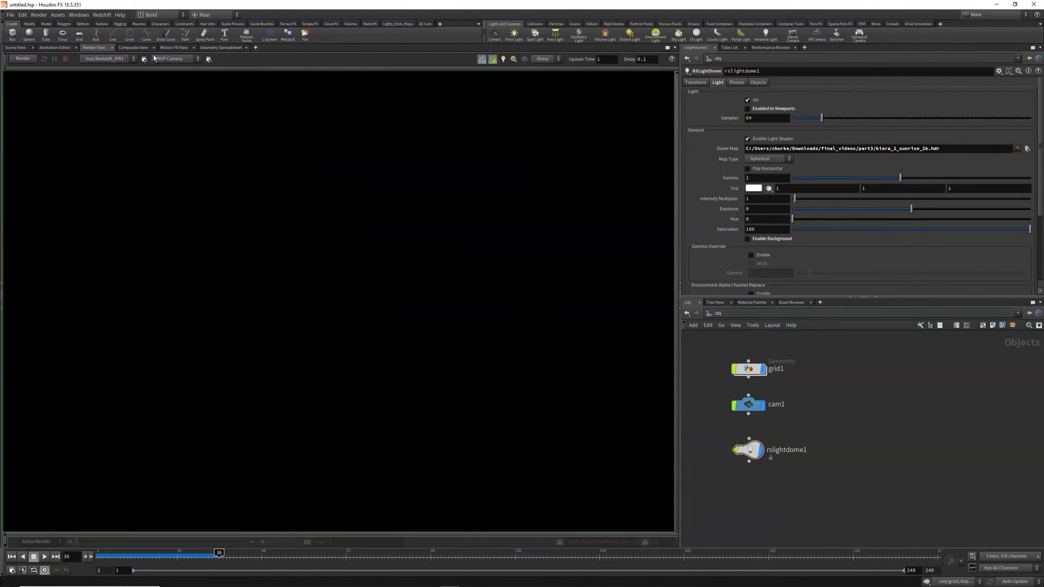
{"action": "left_click", "coordinate": [163, 59]}
{"action": "left_click", "coordinate": [161, 81]}
{"action": "left_click", "coordinate": [21, 59]}
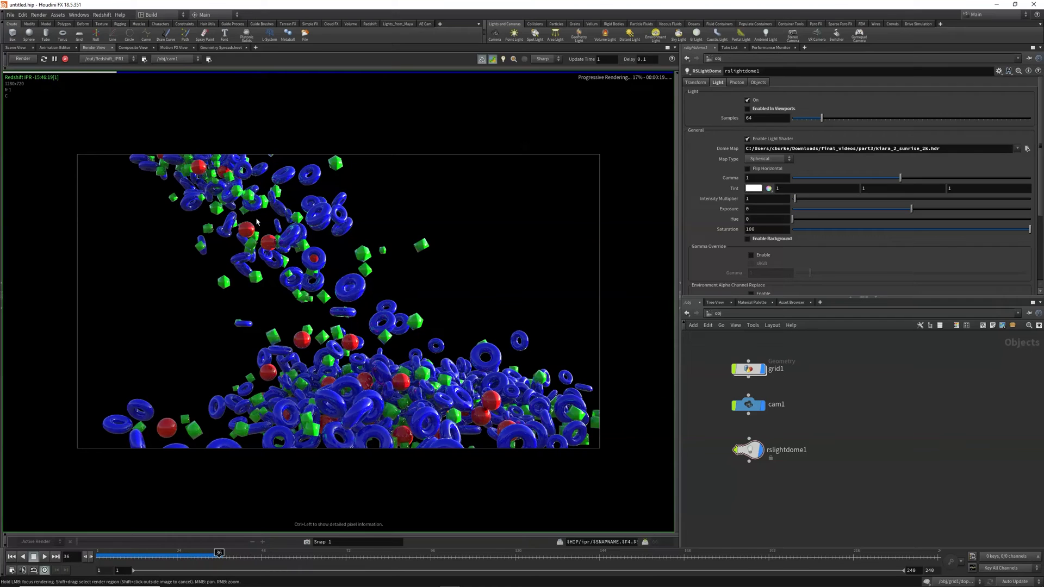
{"action": "left_click", "coordinate": [65, 59]}
Lock cam1 to the viewport and reframe the shape pile from a lower angle.
{"action": "left_click", "coordinate": [15, 47]}
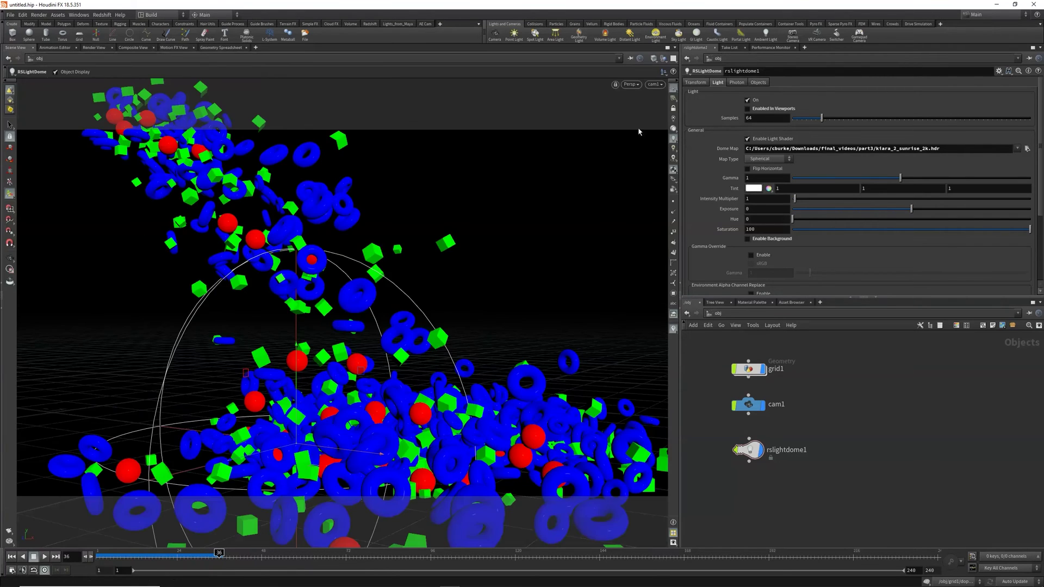
{"action": "left_click", "coordinate": [673, 111]}
{"action": "left_click_drag", "start_coordinate": [375, 326], "coordinate": [352, 277], "text": "alt"}
{"action": "right_click_drag", "start_coordinate": [352, 277], "coordinate": [375, 272]}
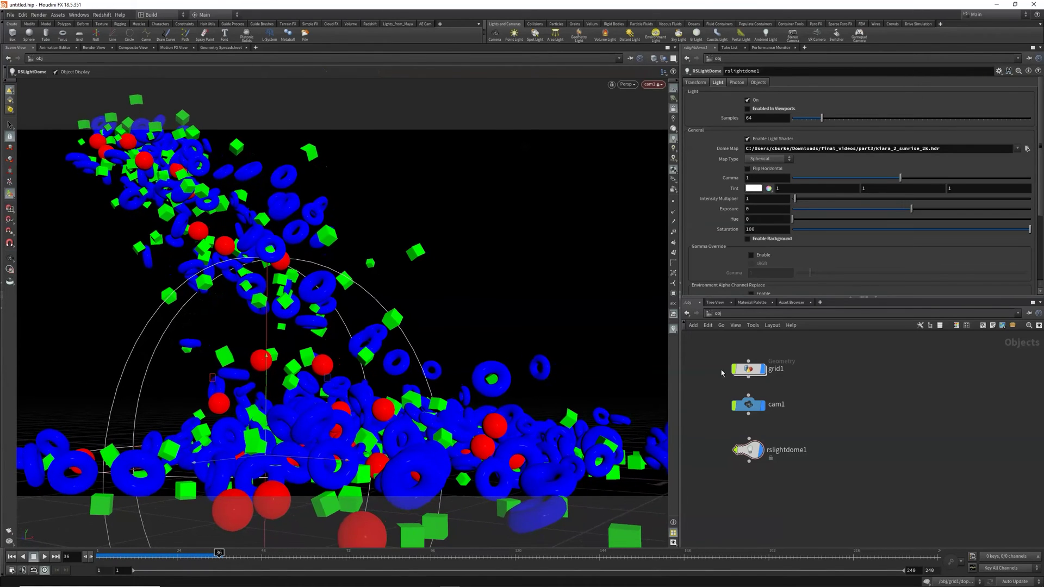
Enable depth of field in cam1's Redshift camera settings.
{"action": "left_click", "coordinate": [752, 406]}
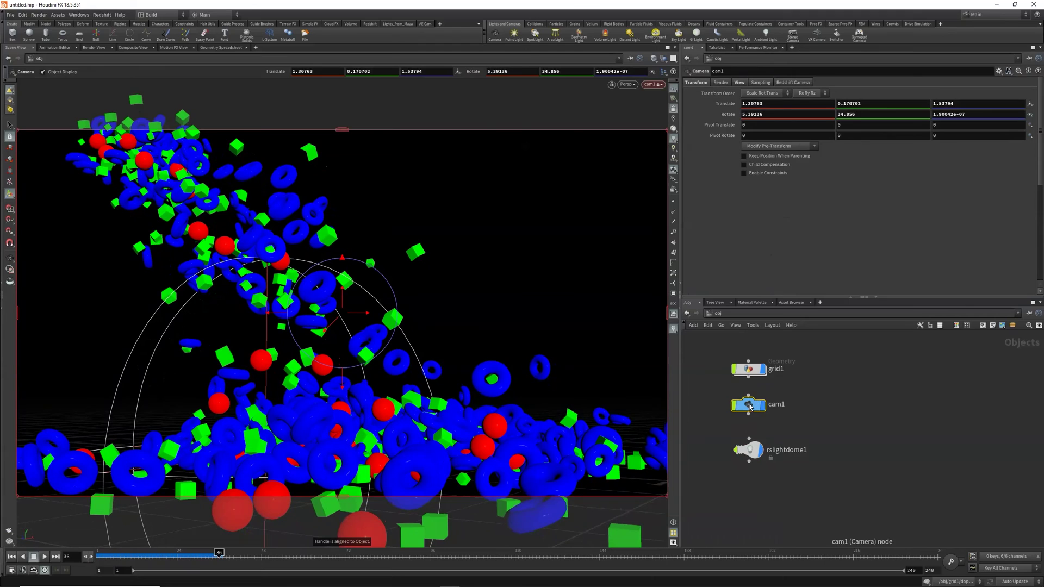
{"action": "left_click", "coordinate": [791, 84]}
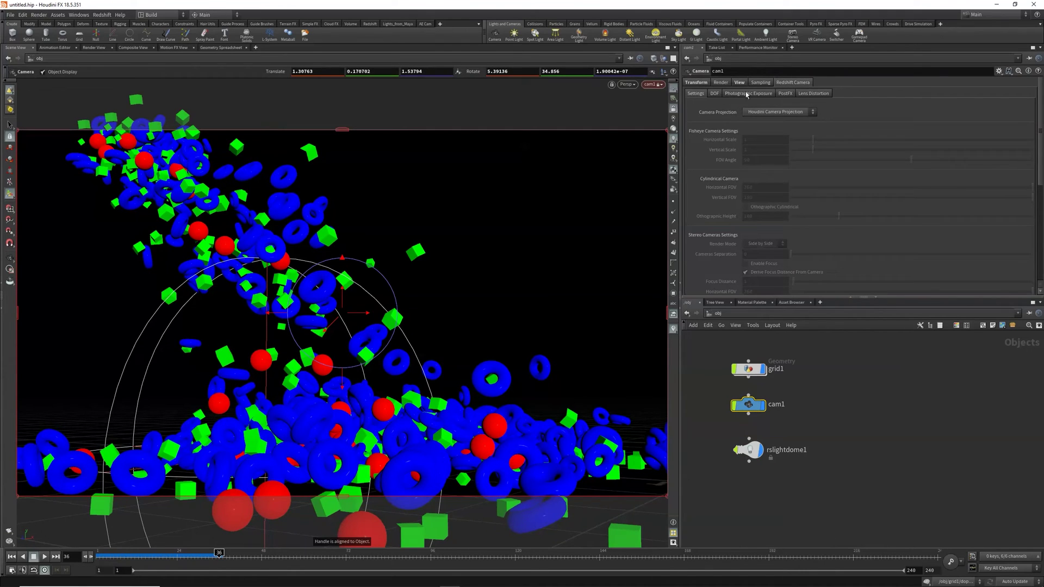
{"action": "left_click", "coordinate": [714, 93]}
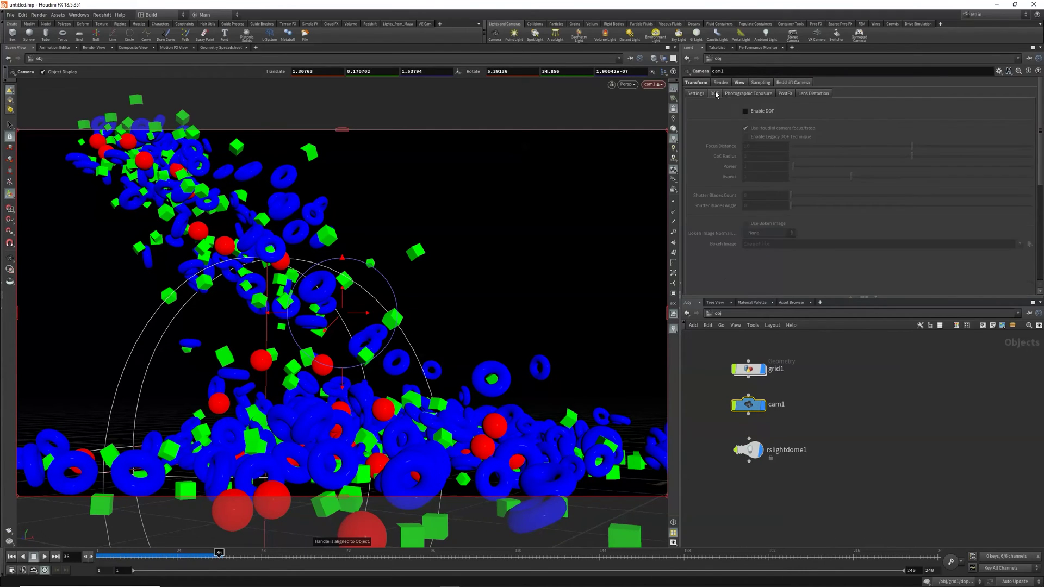
{"action": "left_click", "coordinate": [745, 112]}
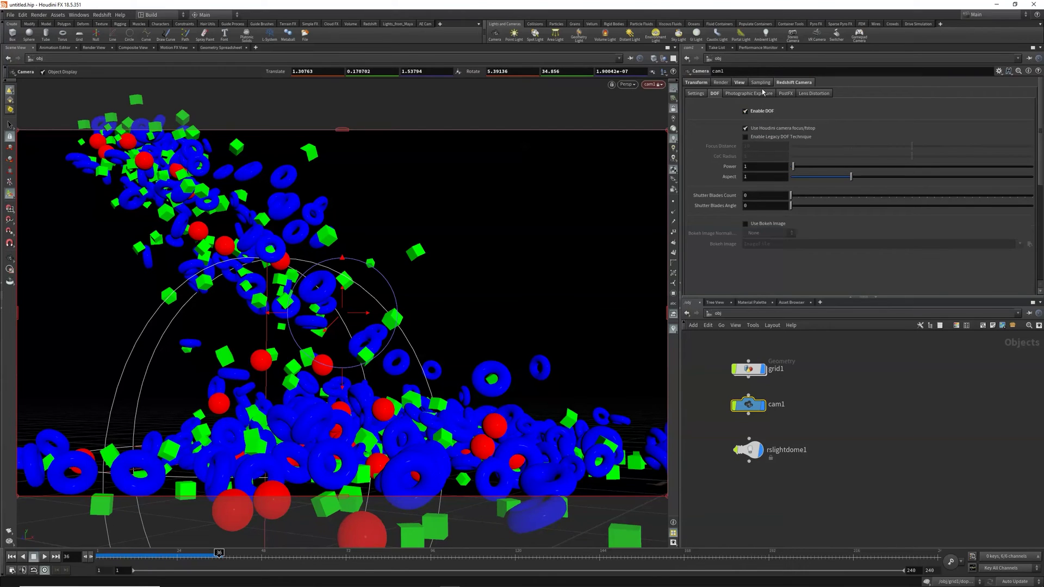
Leave the camera view and pull cam1's focus handle to the front of the shape pile, a focus distance of about 1.57.
{"action": "left_click", "coordinate": [761, 83]}
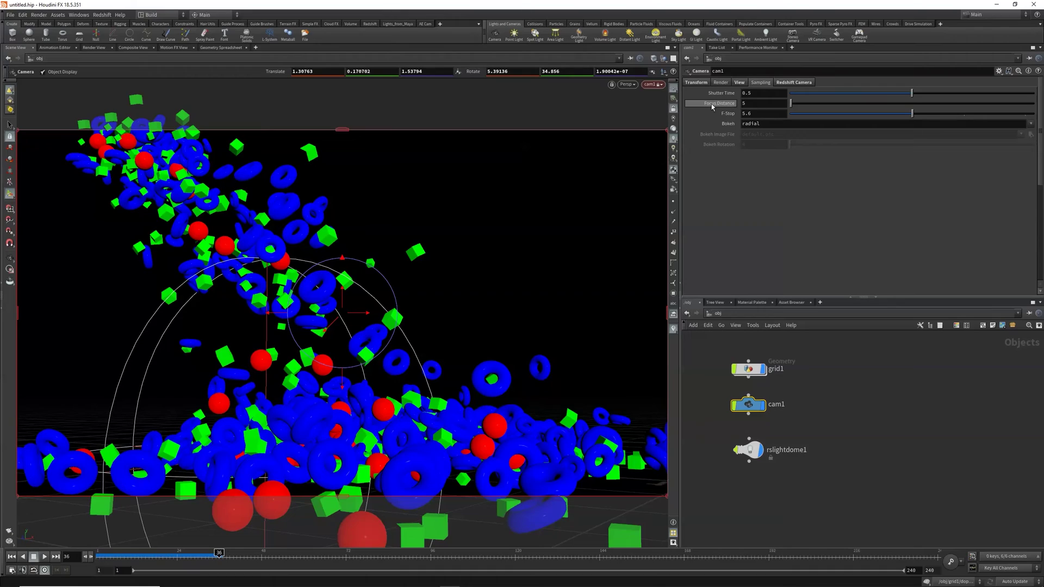
{"action": "left_click", "coordinate": [673, 109]}
{"action": "left_click_drag", "start_coordinate": [488, 254], "coordinate": [455, 221], "text": "alt"}
{"action": "mouse_move", "coordinate": [456, 221]}
{"action": "right_mouse_down", "text": "alt"}
{"action": "mouse_move", "coordinate": [600, 179]}
{"action": "mouse_move", "coordinate": [454, 221]}
{"action": "right_mouse_up", "text": "alt"}
{"action": "middle_click_drag", "start_coordinate": [454, 222], "coordinate": [352, 241], "text": "alt"}
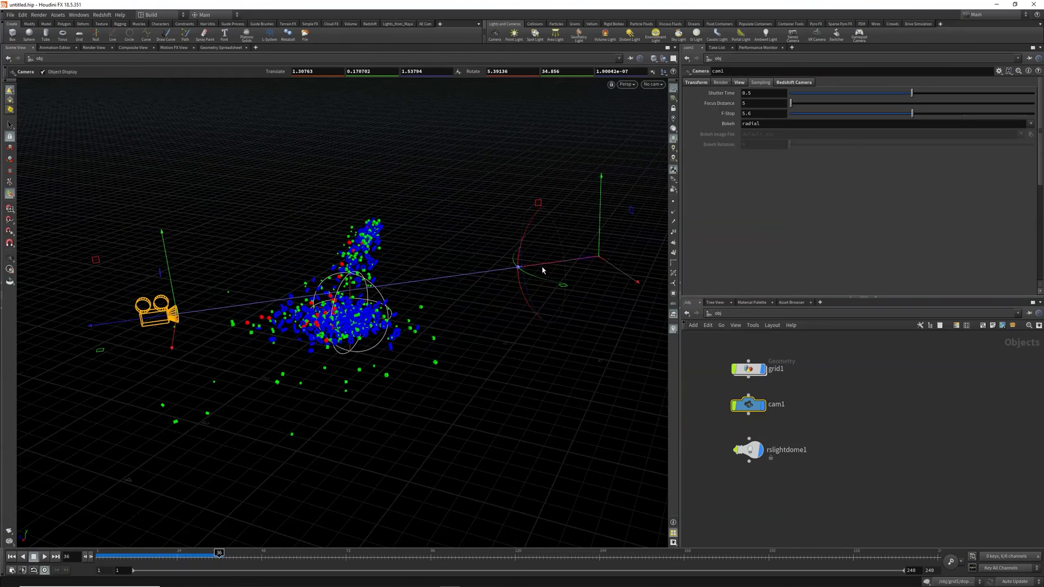
{"action": "left_click_drag", "start_coordinate": [542, 265], "coordinate": [253, 302]}
{"action": "key", "text": "Escape"}
{"action": "right_click_drag", "start_coordinate": [260, 251], "coordinate": [394, 233], "text": "alt"}
{"action": "left_click_drag", "start_coordinate": [394, 233], "coordinate": [394, 213], "text": "alt"}
{"action": "right_click_drag", "start_coordinate": [389, 223], "coordinate": [435, 212], "text": "alt"}
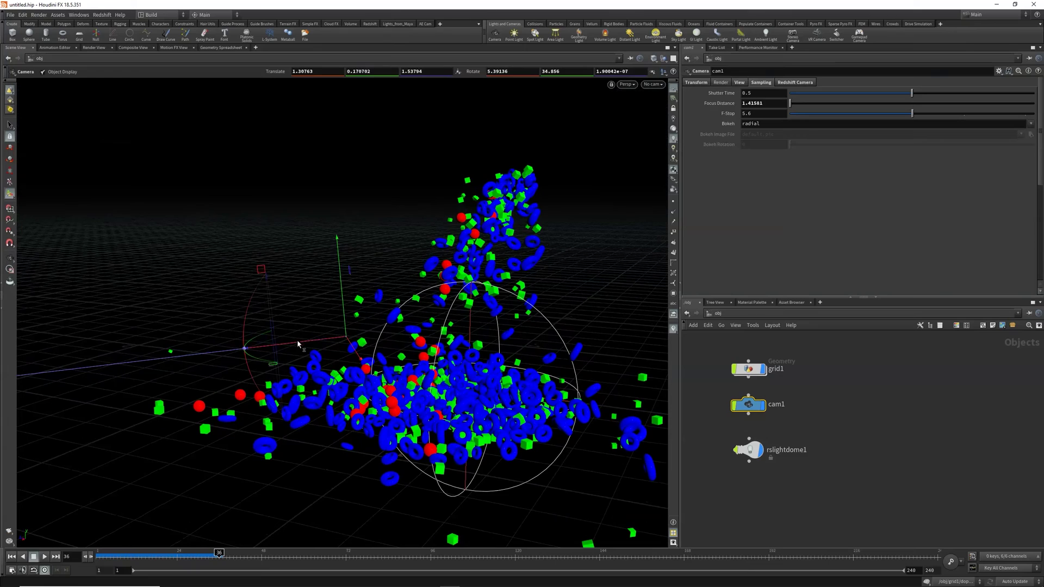
{"action": "left_click_drag", "start_coordinate": [298, 344], "coordinate": [332, 342]}
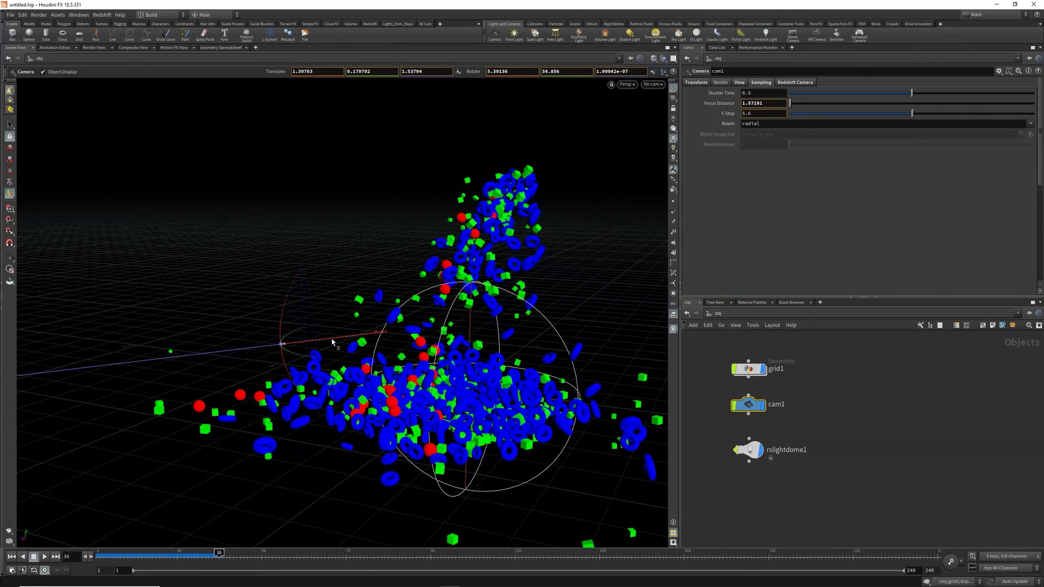
Set cam1's F-Stop to 0.5.
{"action": "left_click_drag", "start_coordinate": [755, 114], "coordinate": [727, 116]}
{"action": "type", "text": "0.5"}
{"action": "key", "text": "Return"}
Look through cam1 again and restart the Redshift IPR render to check the depth of field.
{"action": "left_click", "coordinate": [653, 85]}
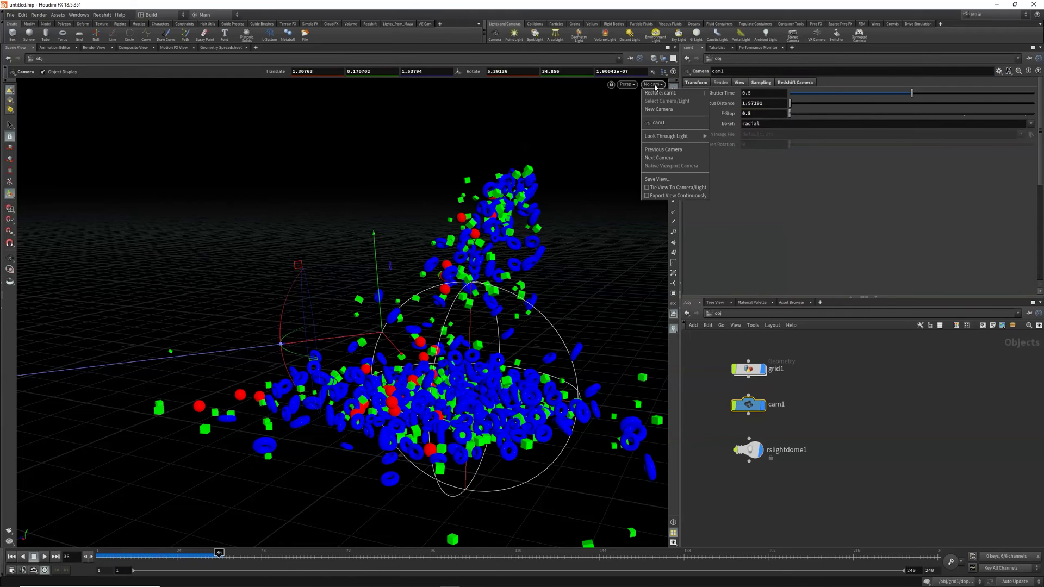
{"action": "left_click", "coordinate": [663, 122]}
{"action": "left_click", "coordinate": [93, 48]}
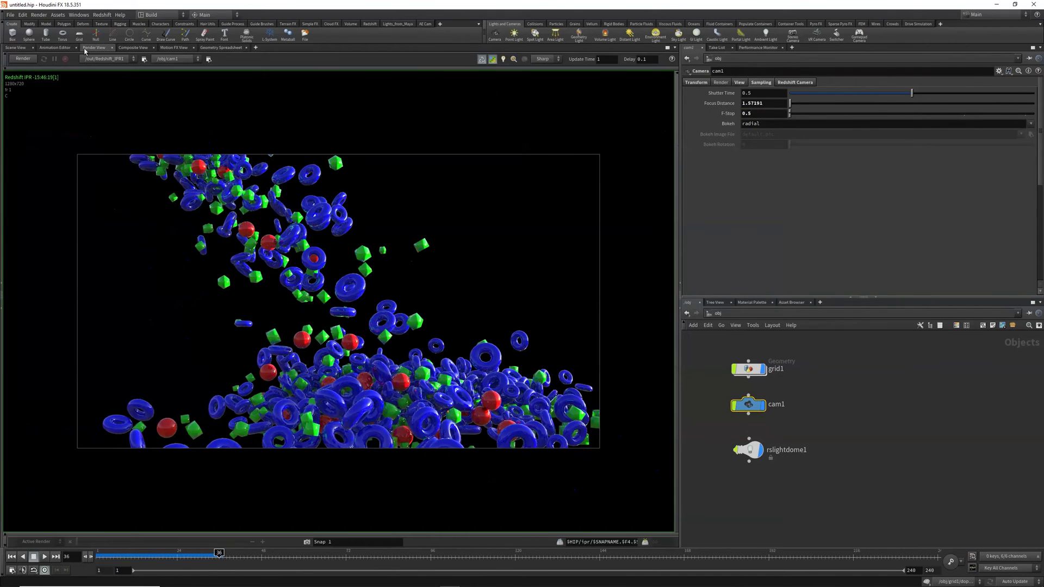
{"action": "left_click", "coordinate": [23, 59]}
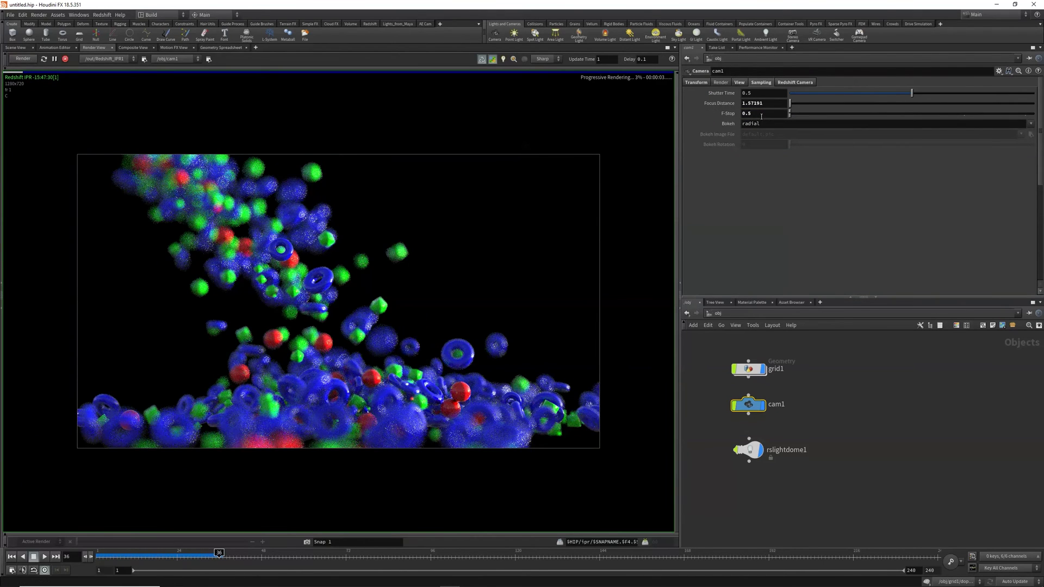
Try an F-Stop of 1 for cam1, and settle on 1.5 for a subtler depth of field.
{"action": "double_click", "coordinate": [757, 113]}
{"action": "type", "text": "1"}
{"action": "key", "text": "Return"}
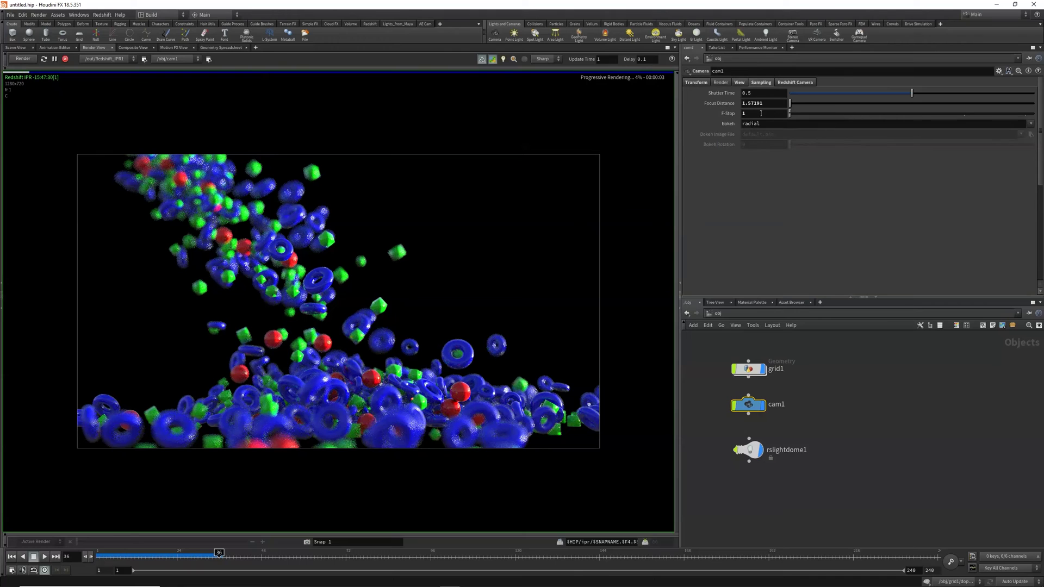
{"action": "double_click", "coordinate": [754, 113]}
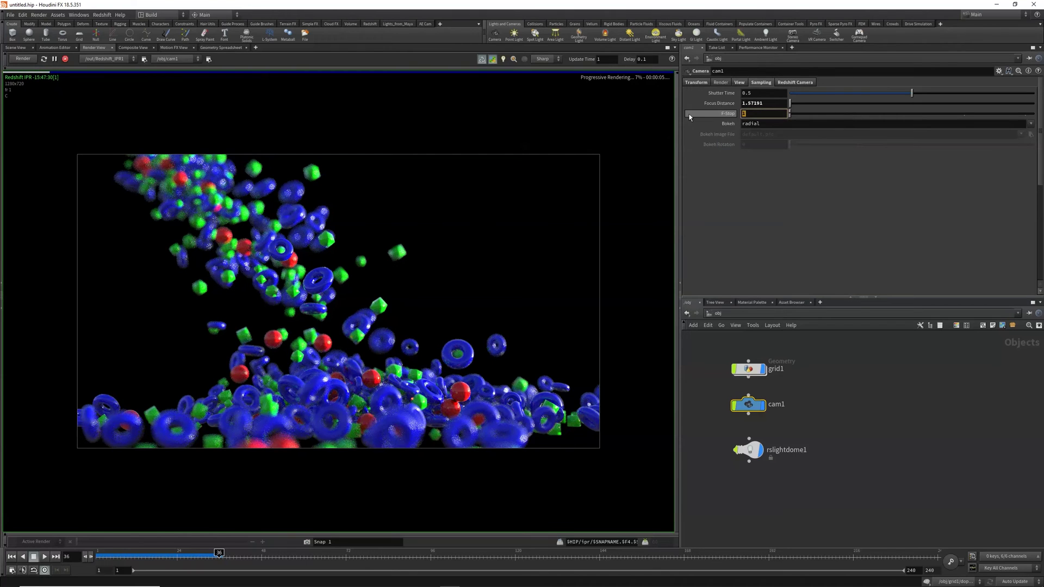
{"action": "type", "text": "1.5"}
{"action": "key", "text": "Return"}
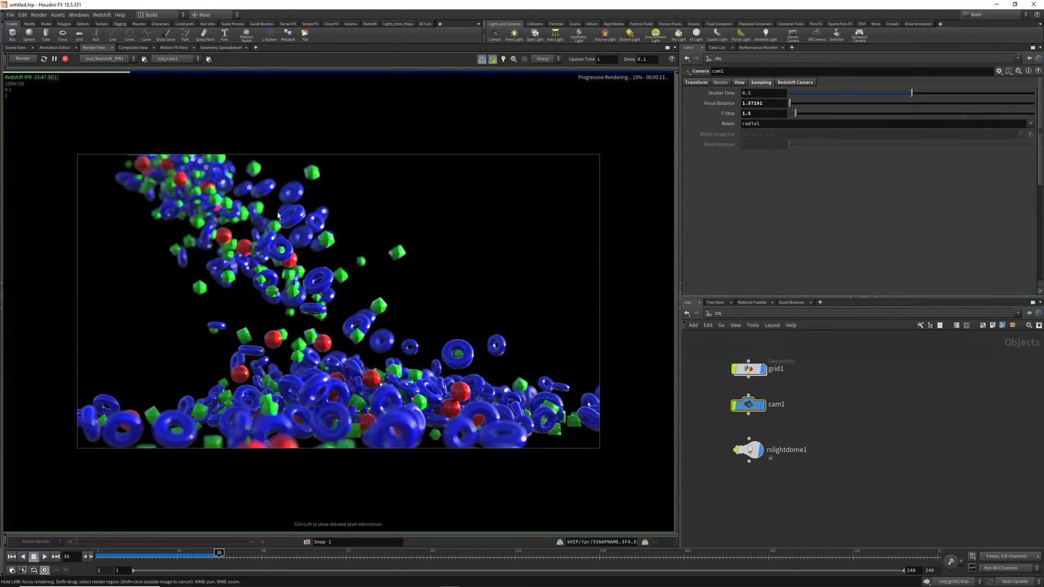
Stop the IPR render and go inside grid1 to examine the attributes in unpack1's node info.
{"action": "left_click", "coordinate": [65, 58]}
{"action": "left_click", "coordinate": [11, 48]}
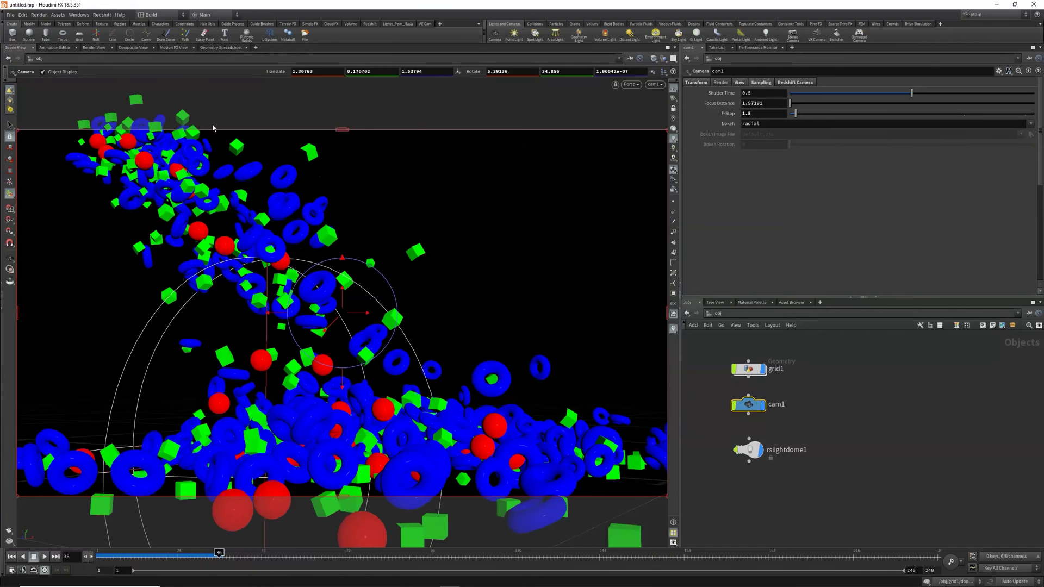
{"action": "mouse_move", "coordinate": [750, 371]}
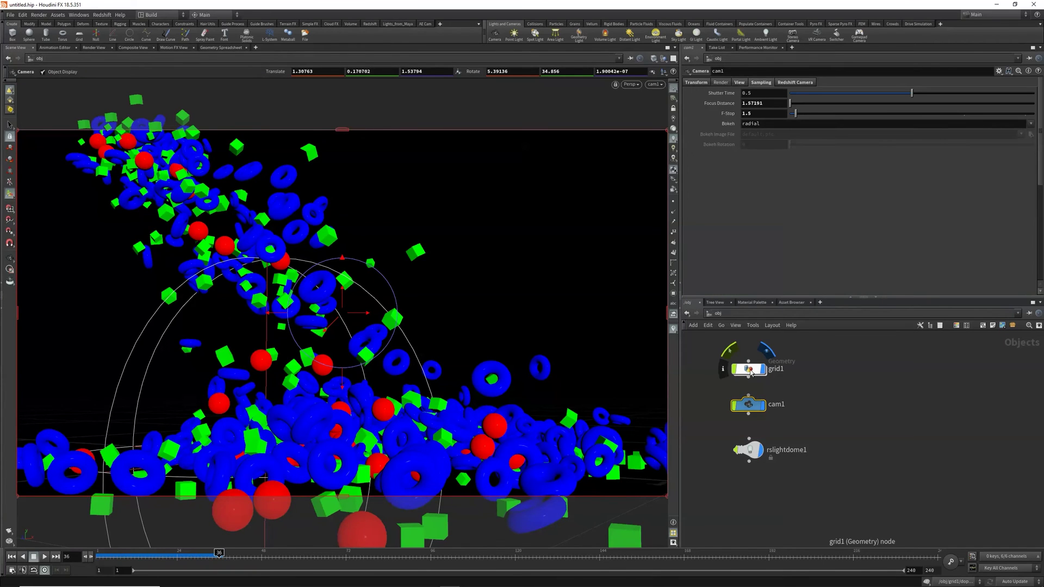
{"action": "double_click", "coordinate": [750, 372]}
{"action": "middle_click_drag", "start_coordinate": [751, 452], "coordinate": [750, 373]}
{"action": "middle_click_drag", "start_coordinate": [759, 480], "coordinate": [757, 400]}
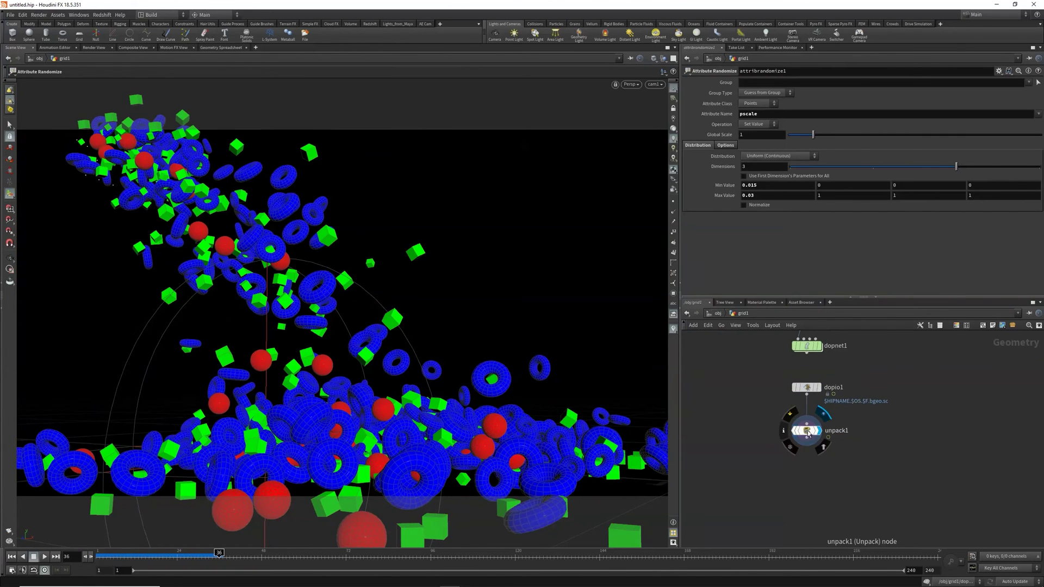
{"action": "left_click", "coordinate": [784, 432]}
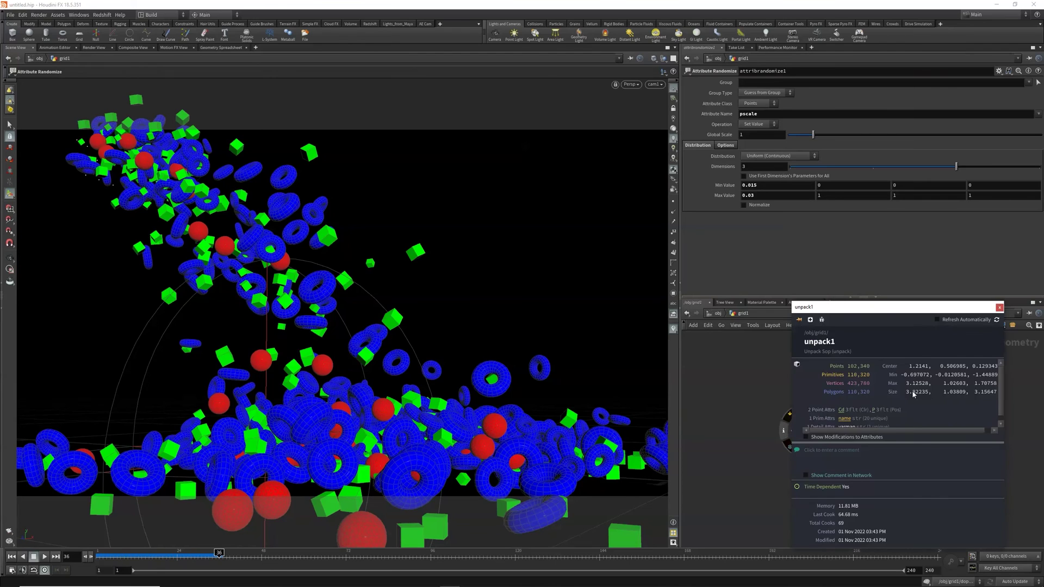
{"action": "scroll", "coordinate": [913, 394], "scroll_direction": "down", "scroll_amount": 1}
{"action": "left_click", "coordinate": [999, 308]}
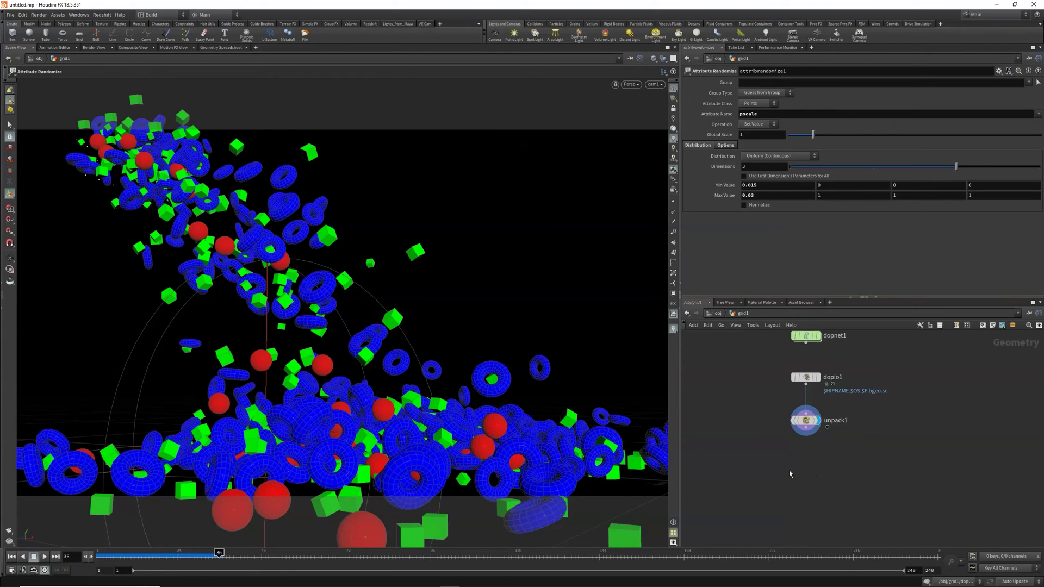
Add a Trail node below unpack1 and connect unpack1's output to it.
{"action": "key", "text": "Tab"}
{"action": "type", "text": "trail"}
{"action": "key", "text": "Return"}
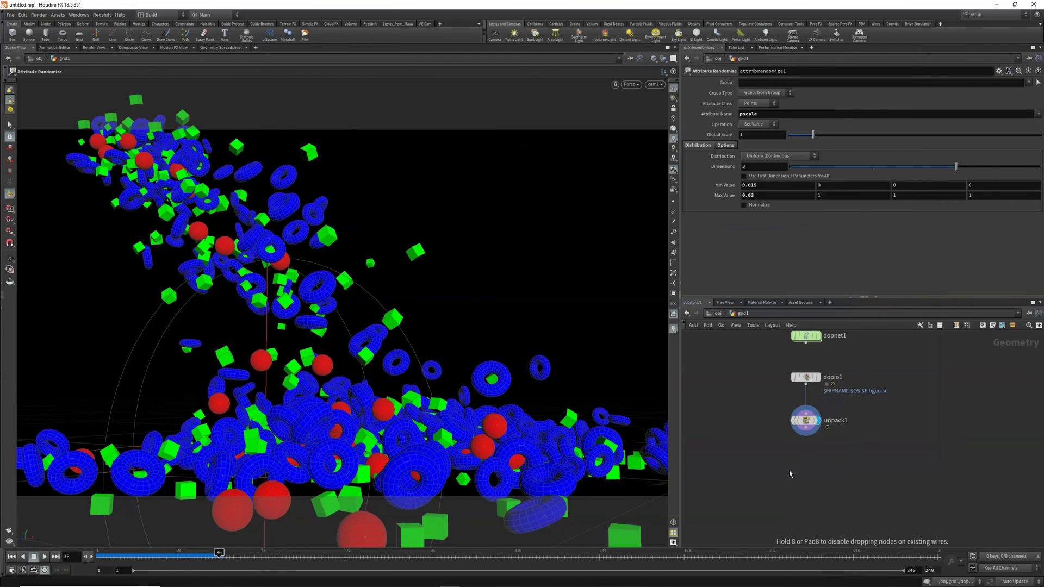
{"action": "left_click", "coordinate": [803, 462]}
{"action": "left_click_drag", "start_coordinate": [805, 456], "coordinate": [806, 428]}
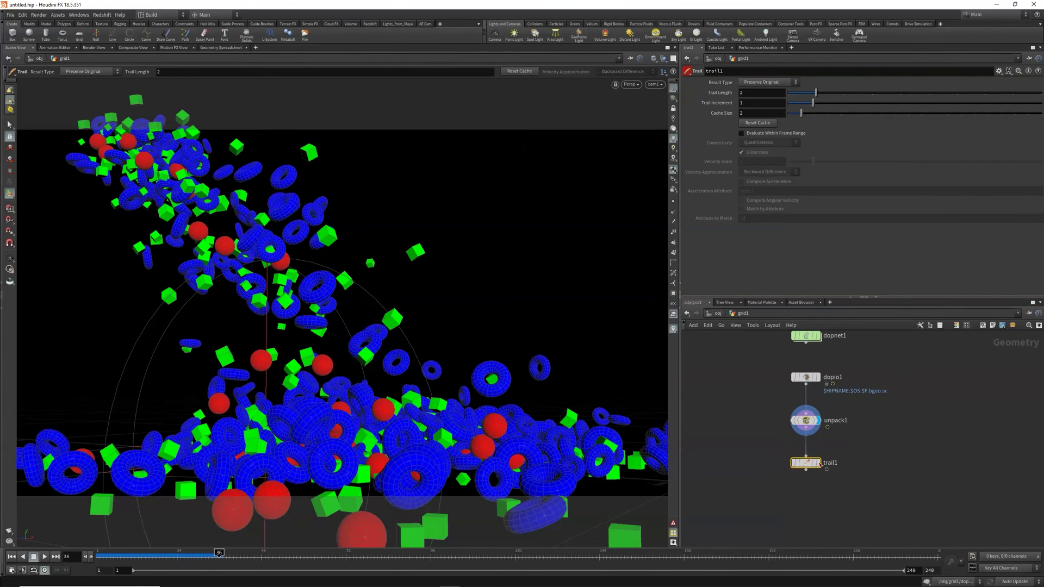
Display the Trail node with its result type set to Compute Velocity, and start the Redshift IPR to check the motion blur.
{"action": "left_click", "coordinate": [818, 463]}
{"action": "left_click", "coordinate": [767, 82]}
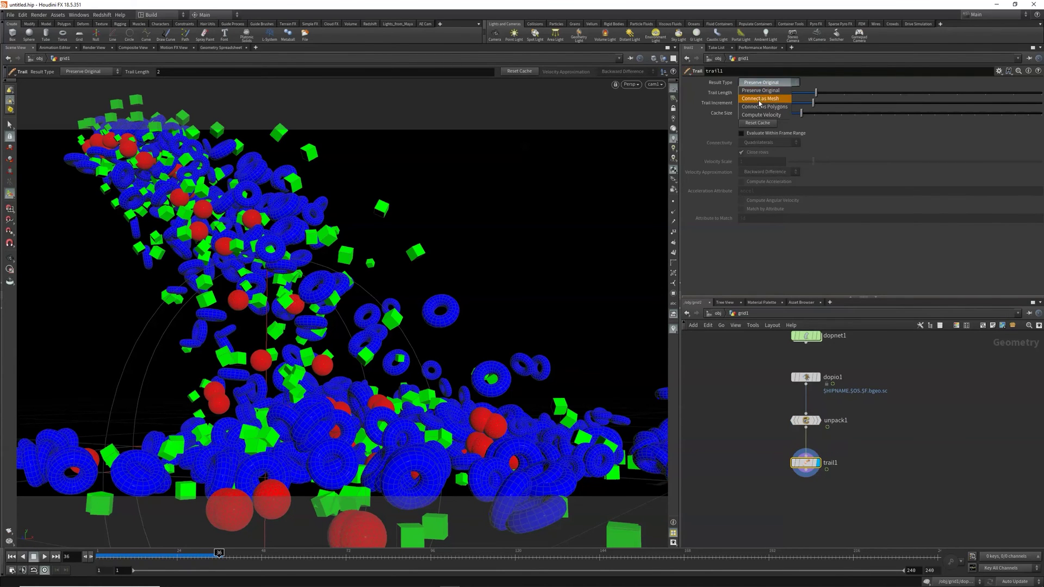
{"action": "left_click", "coordinate": [761, 101]}
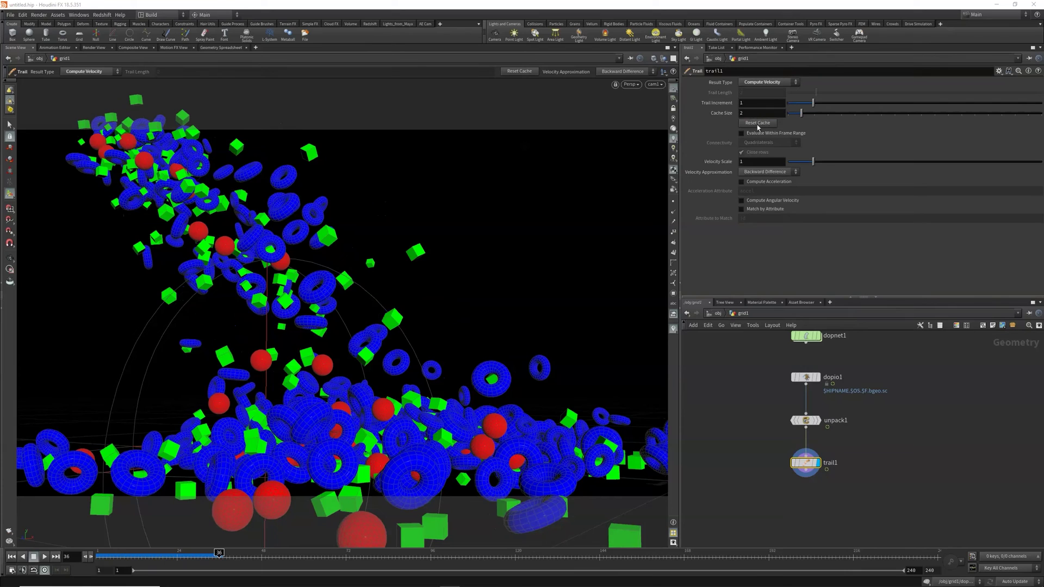
{"action": "left_click", "coordinate": [98, 48]}
{"action": "left_click", "coordinate": [24, 58]}
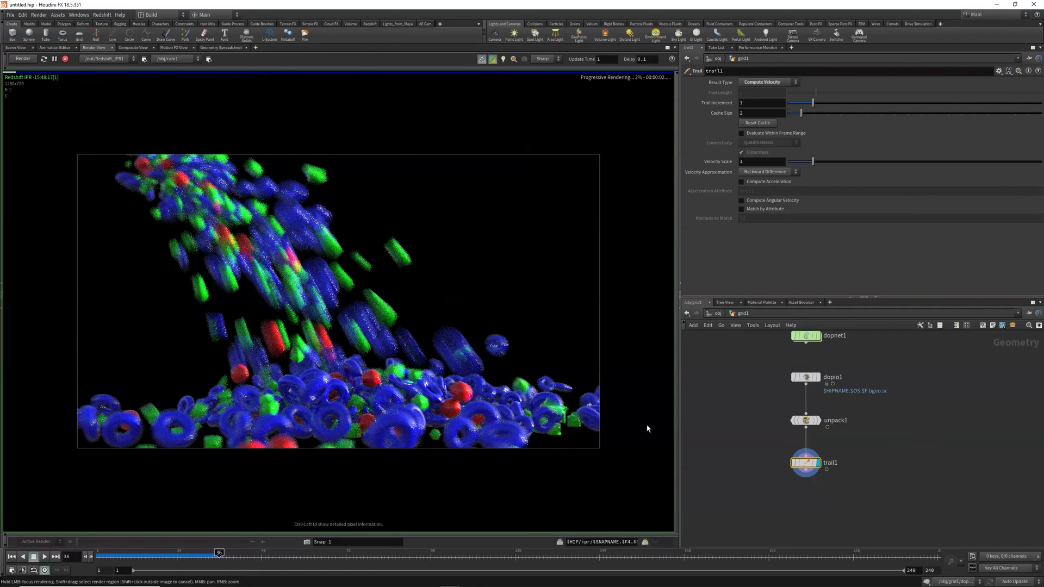
Add a Point node below trail1, wire it to trail1's output and make it the displayed node.
{"action": "key", "text": "Tab"}
{"action": "type", "text": "p"}
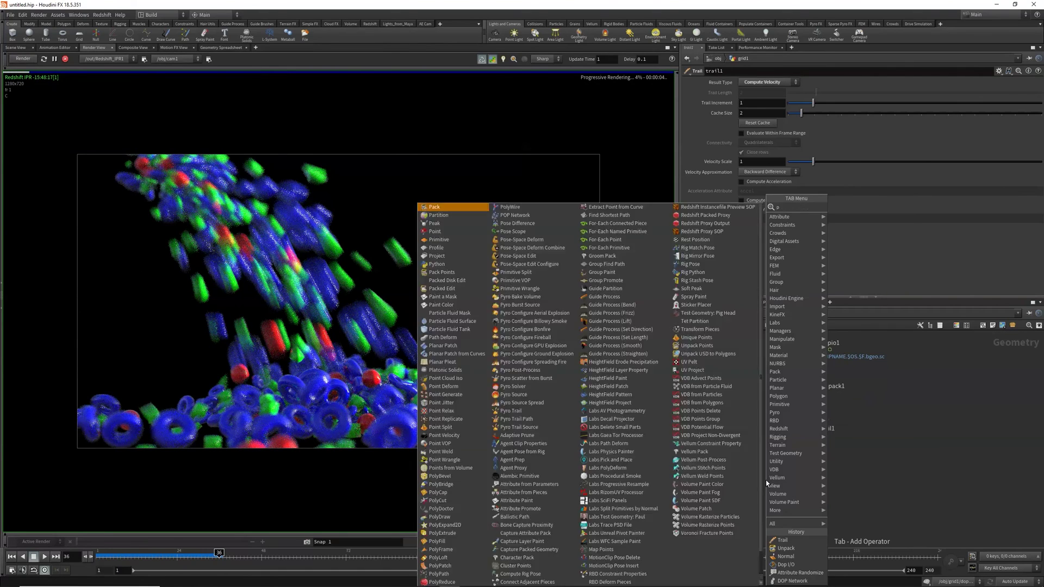
{"action": "type", "text": "oint"}
{"action": "key", "text": "Return"}
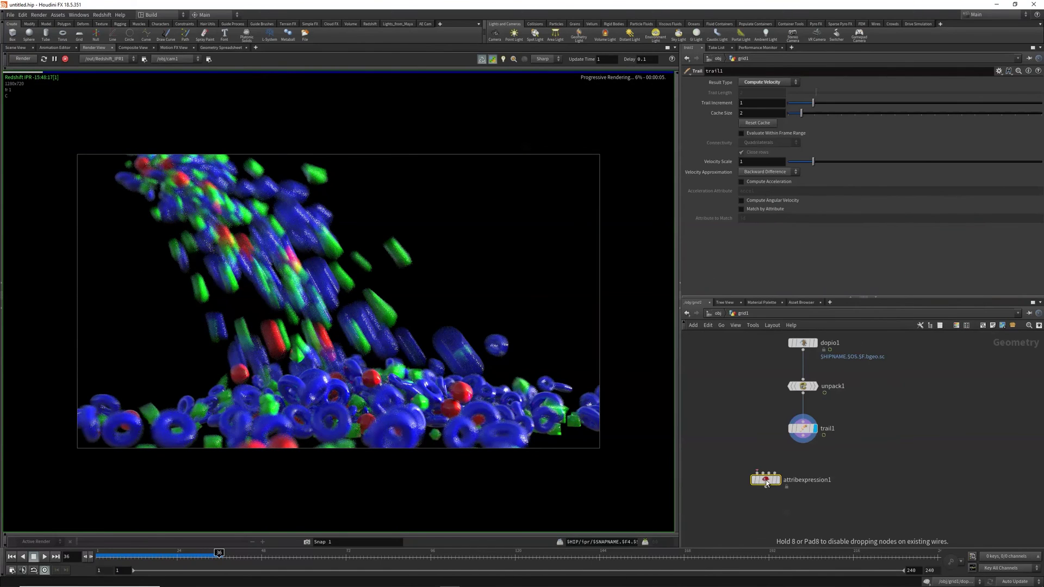
{"action": "left_click", "coordinate": [767, 478]}
{"action": "left_click_drag", "start_coordinate": [802, 439], "coordinate": [802, 465]}
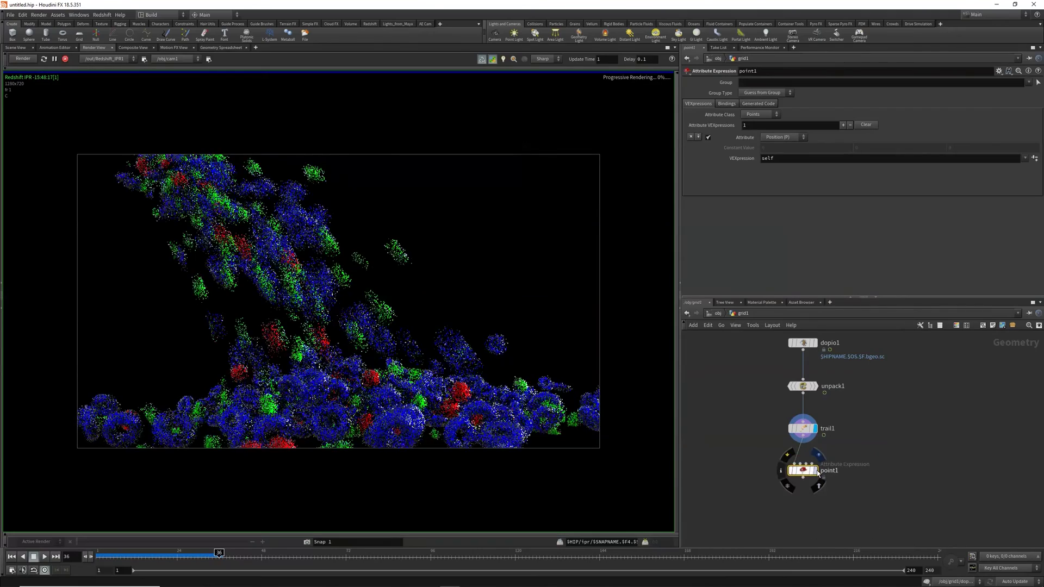
Set the Point node's attribute to Velocity (v) with the VEXpression self/4 to reduce the motion blur.
{"action": "left_click", "coordinate": [782, 138]}
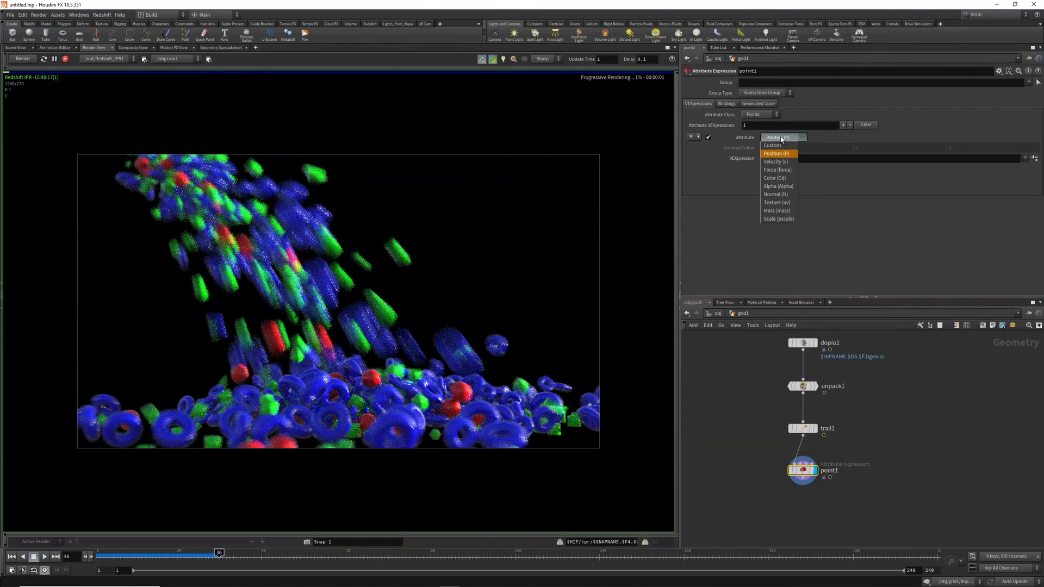
{"action": "left_click", "coordinate": [777, 162]}
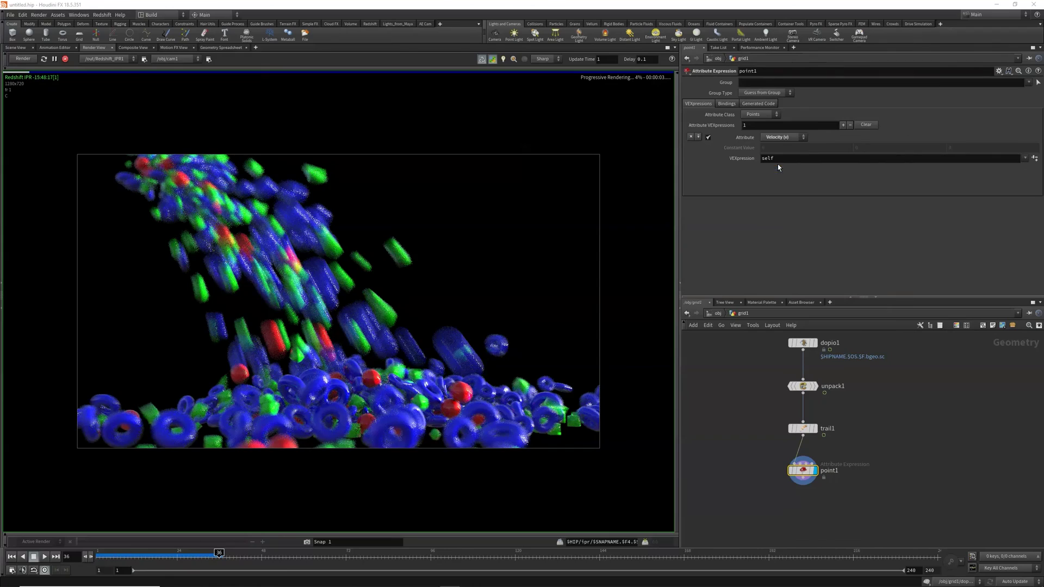
{"action": "left_click", "coordinate": [789, 158]}
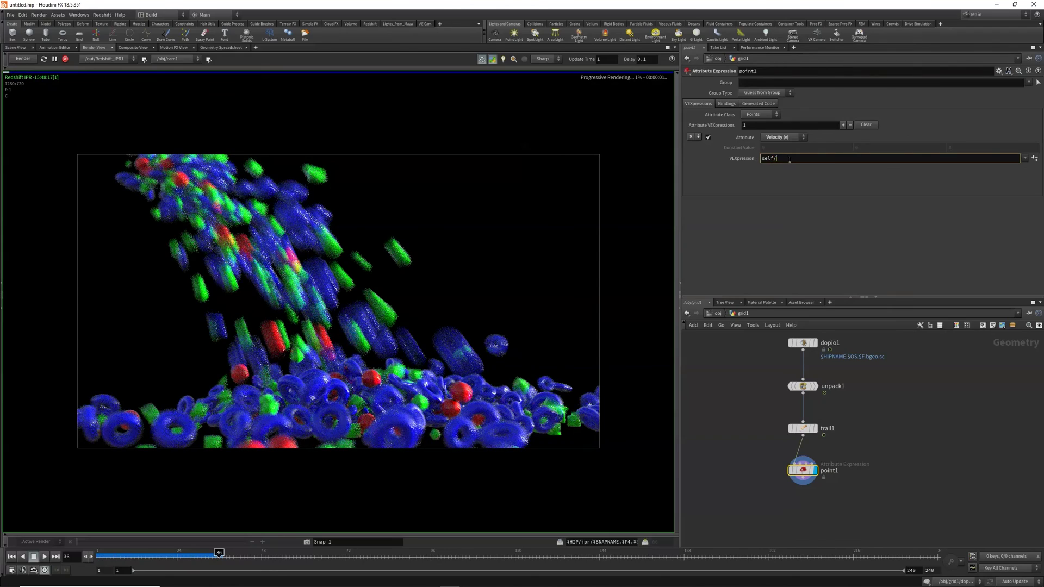
{"action": "type", "text": "/4"}
{"action": "key", "text": "Return"}
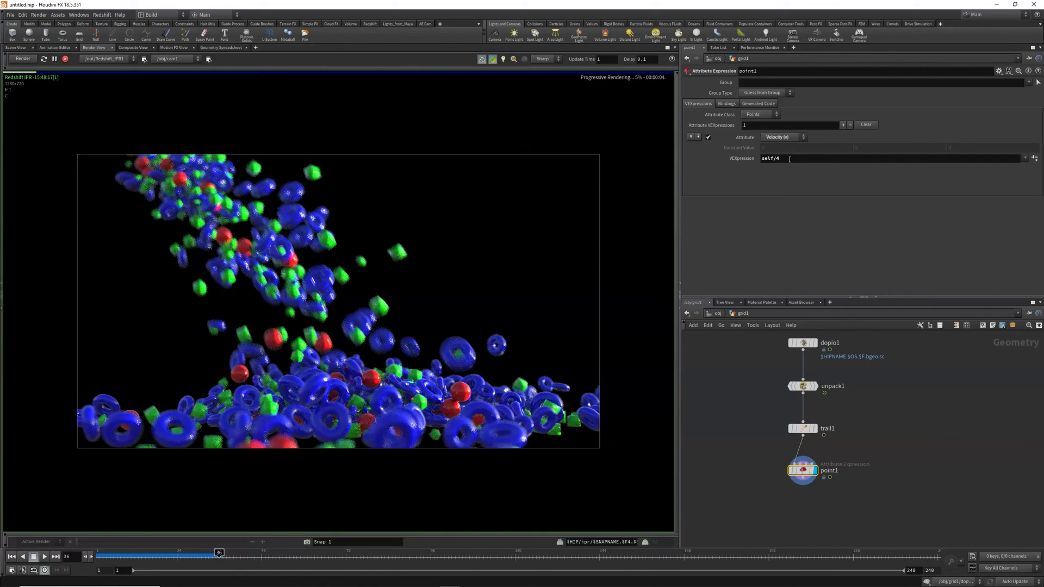
Change the Point node's velocity expression to self/5.
{"action": "left_click", "coordinate": [786, 158]}
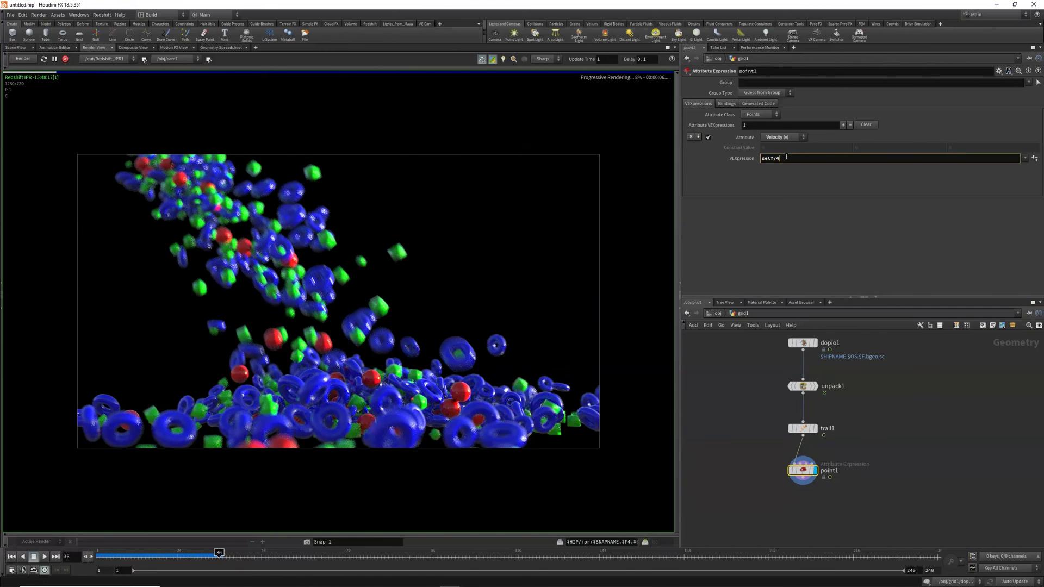
{"action": "type", "text": "5"}
{"action": "key", "text": "Return"}
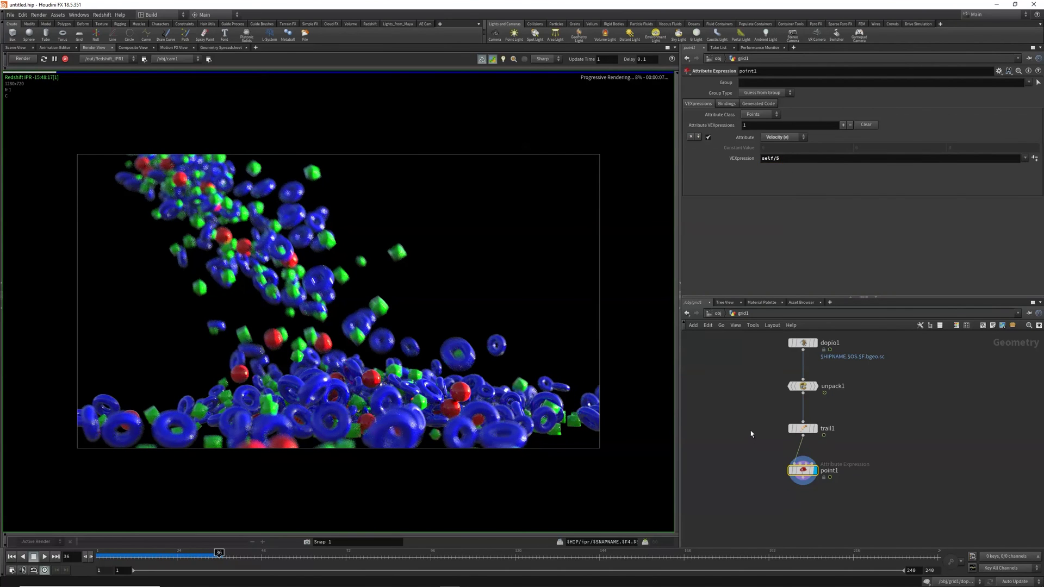
Pause the IPR render, then rewind the timeline to frame 1 and set its end frame to 50.
{"action": "left_click", "coordinate": [54, 59]}
{"action": "left_click", "coordinate": [16, 47]}
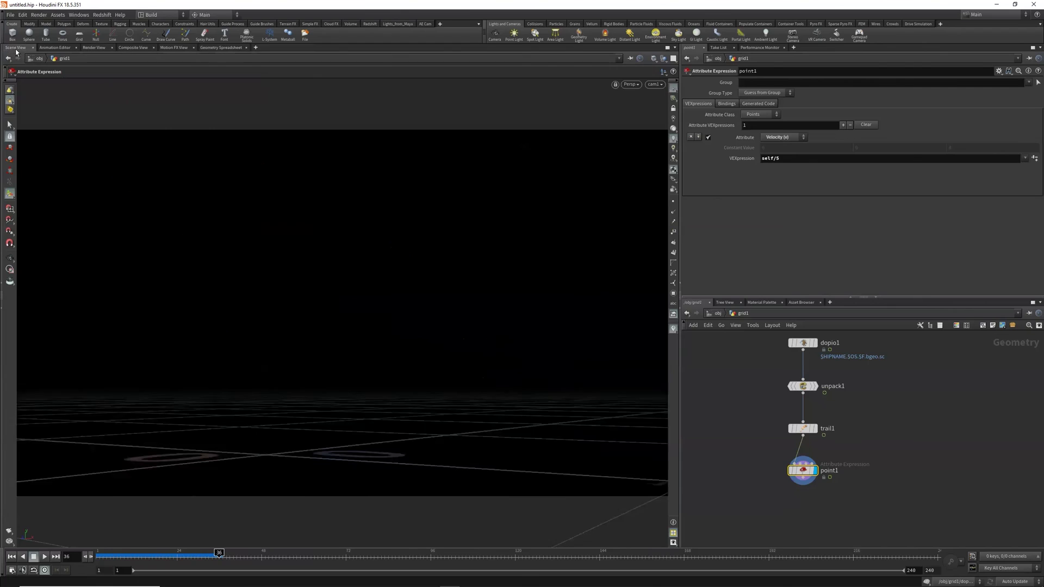
{"action": "left_click", "coordinate": [12, 557]}
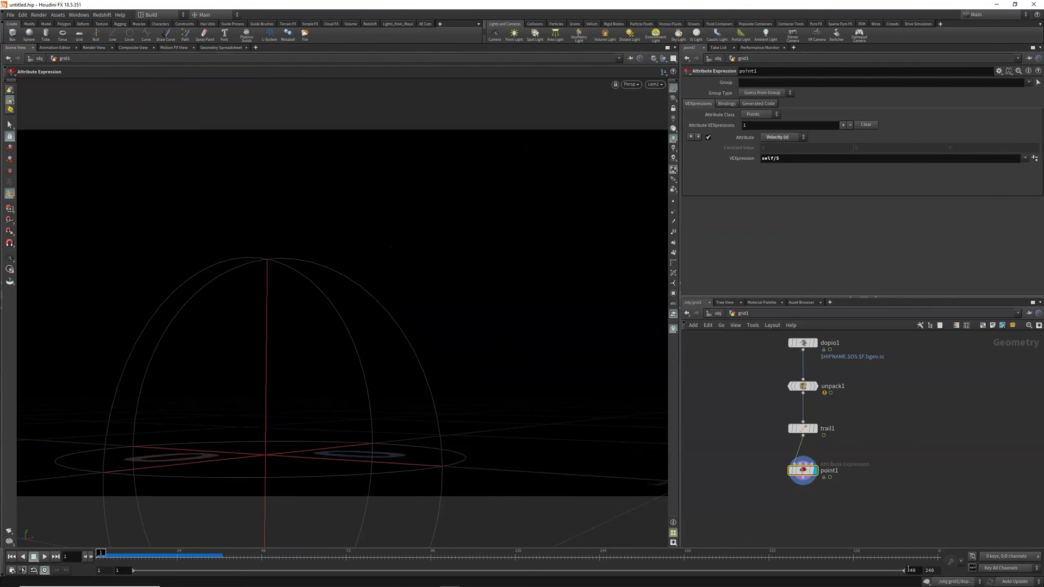
{"action": "left_click", "coordinate": [919, 570]}
{"action": "type", "text": "50"}
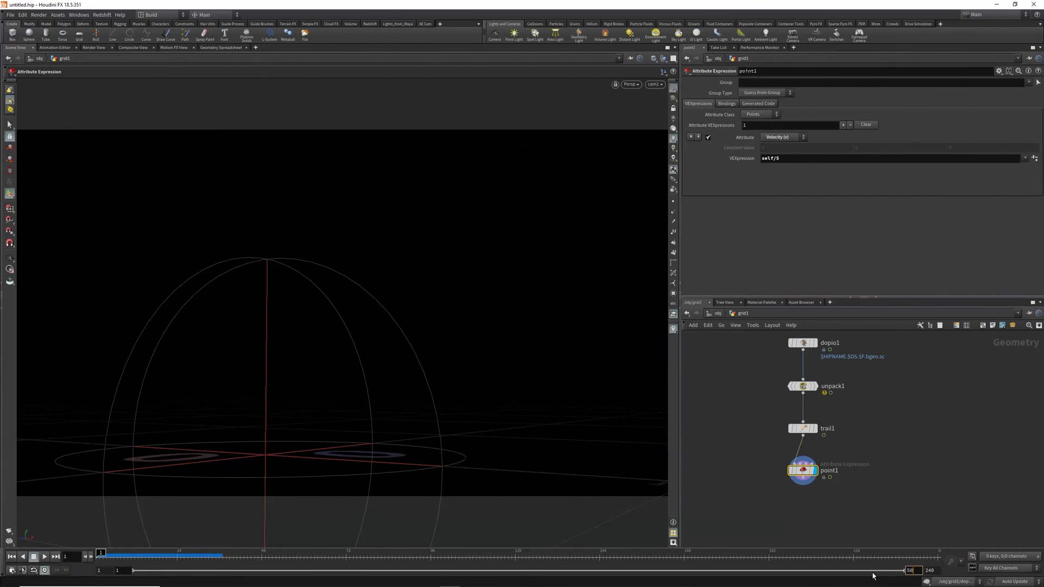
{"action": "key", "text": "Return"}
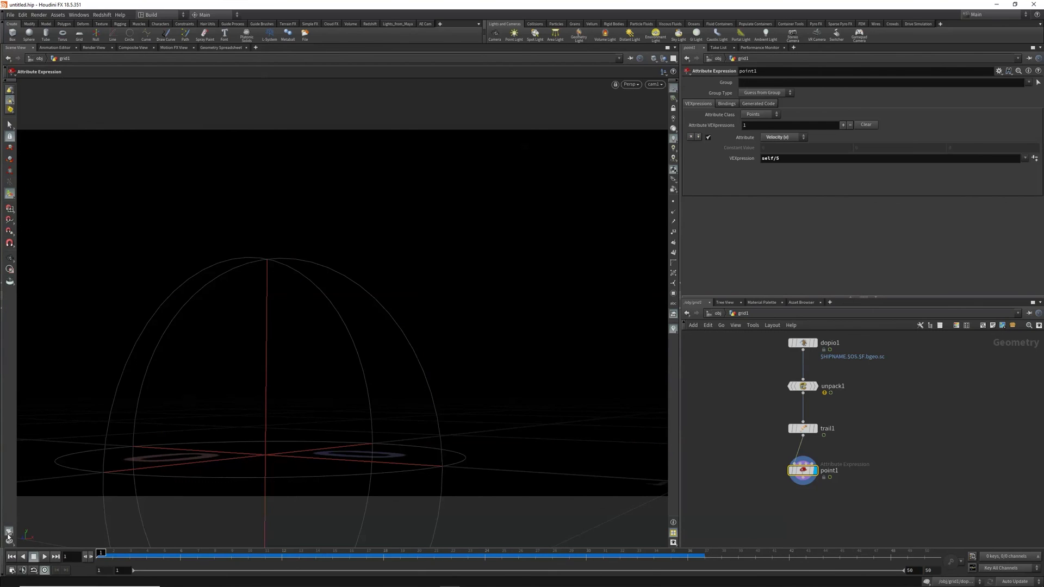
Generate a viewport flipbook of frames 1 to 50 through cam1 and play it back in an enlarged MPlay window.
{"action": "left_click", "coordinate": [8, 535]}
{"action": "left_click", "coordinate": [129, 580]}
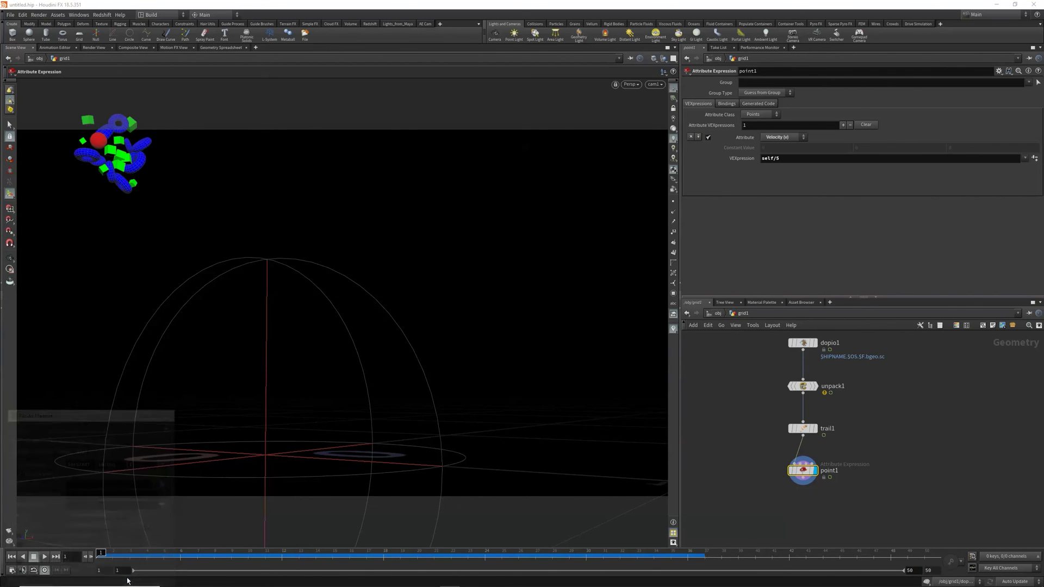
{"action": "left_click_drag", "start_coordinate": [523, 347], "coordinate": [731, 515]}
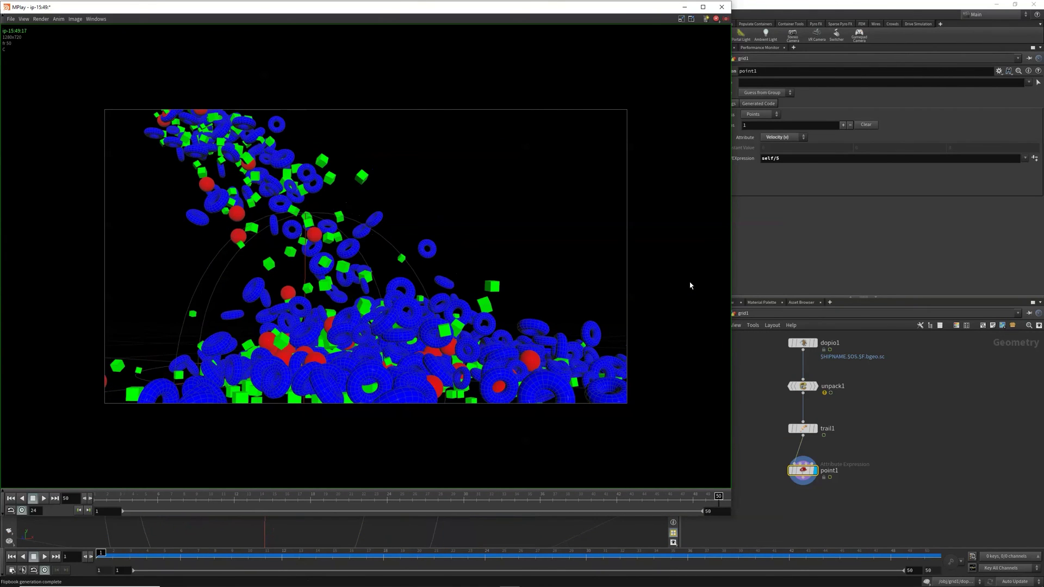
{"action": "left_click", "coordinate": [43, 498]}
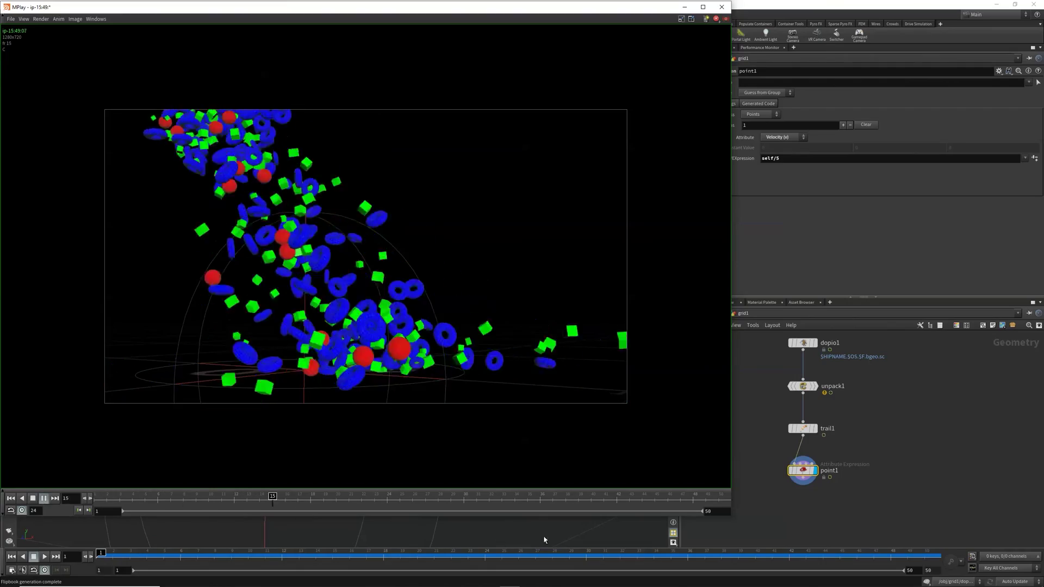